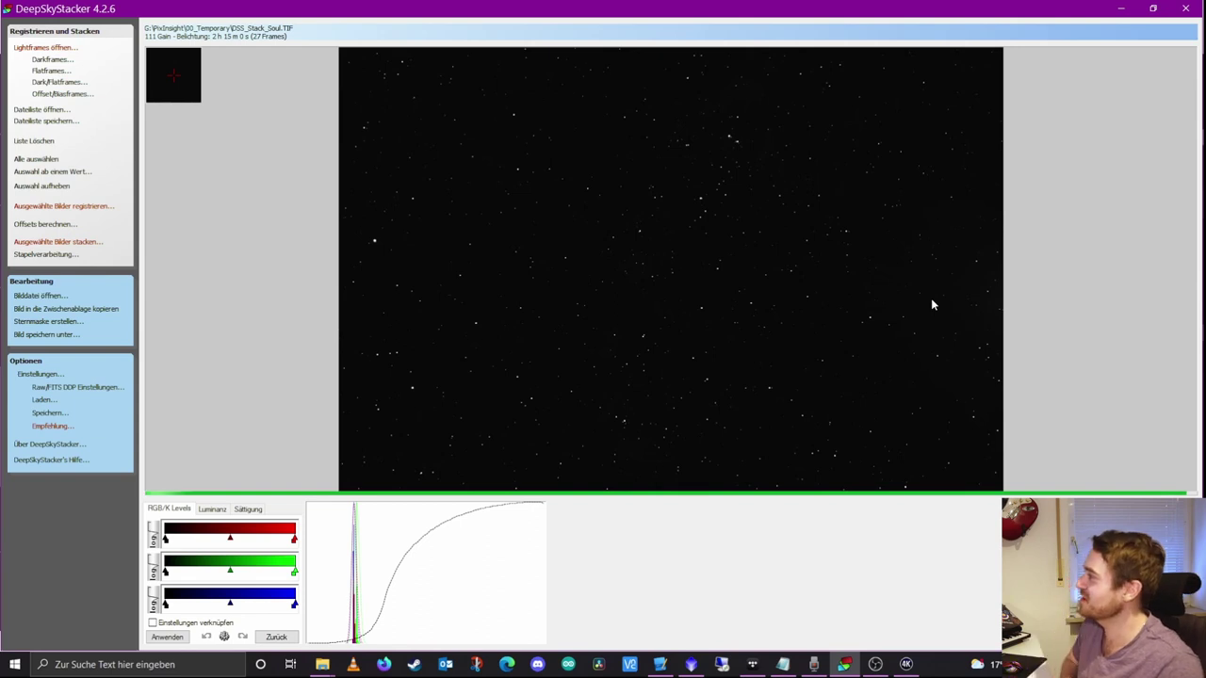
- Switch from DeepSkyStacker to PixInsight and open the SubframeSelector process
click(1119, 8)
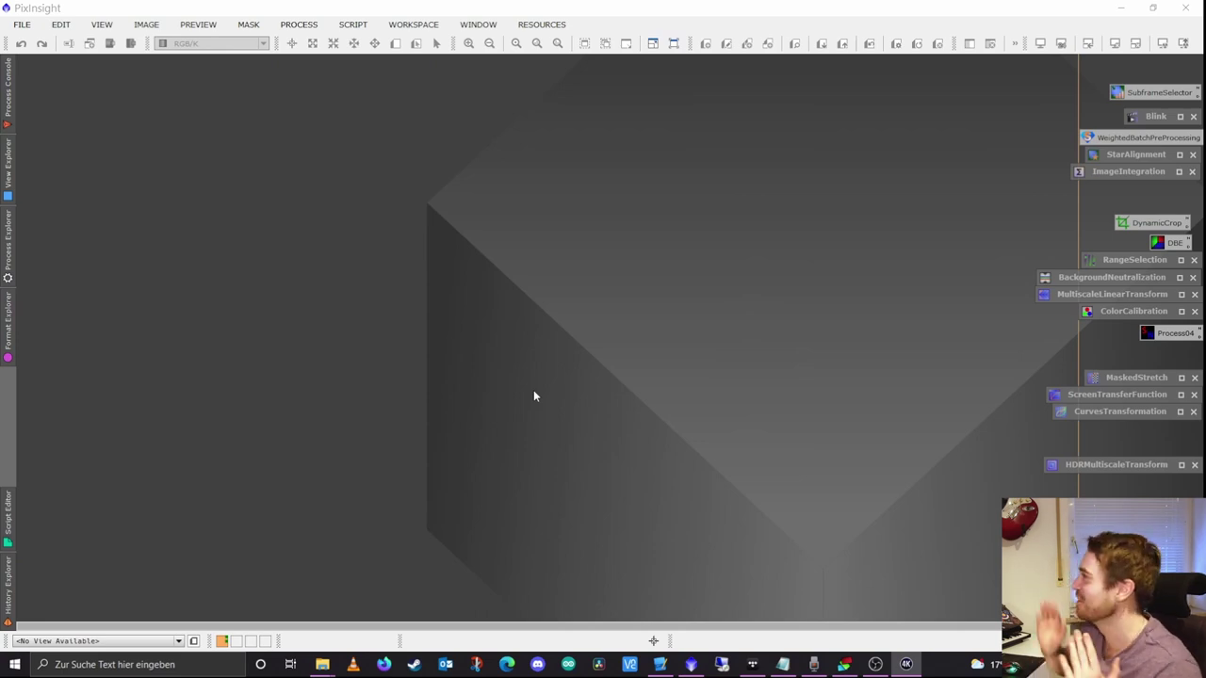
click(802, 268)
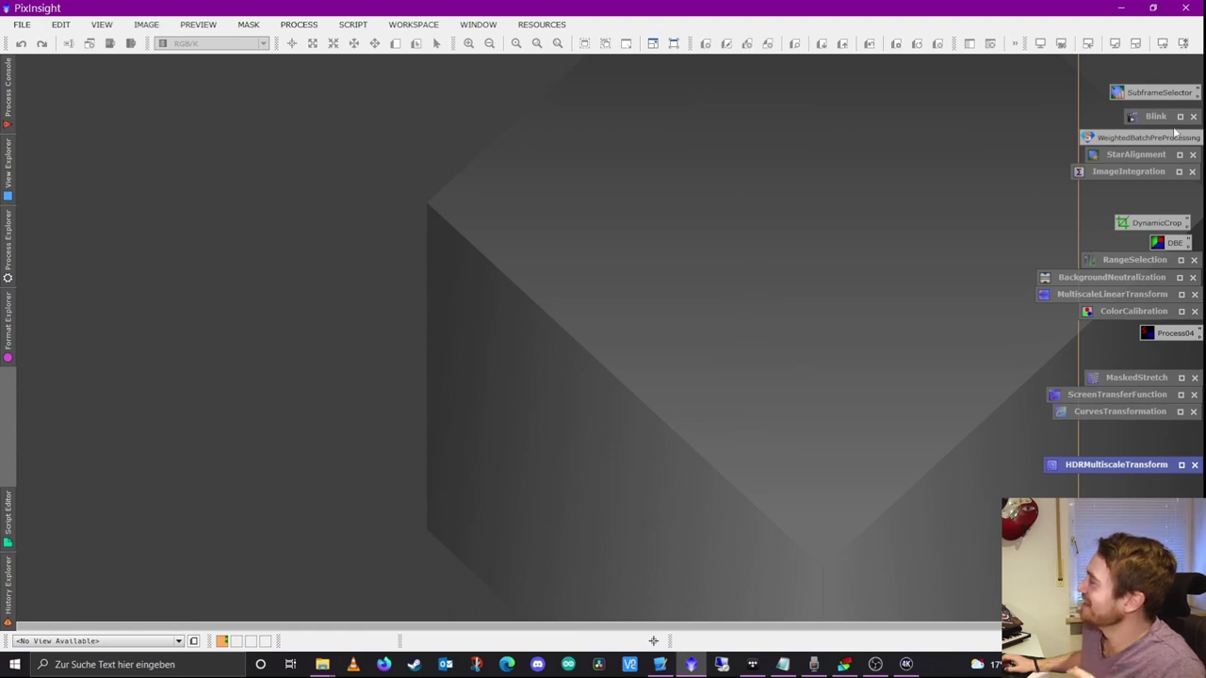
double_click(1158, 92)
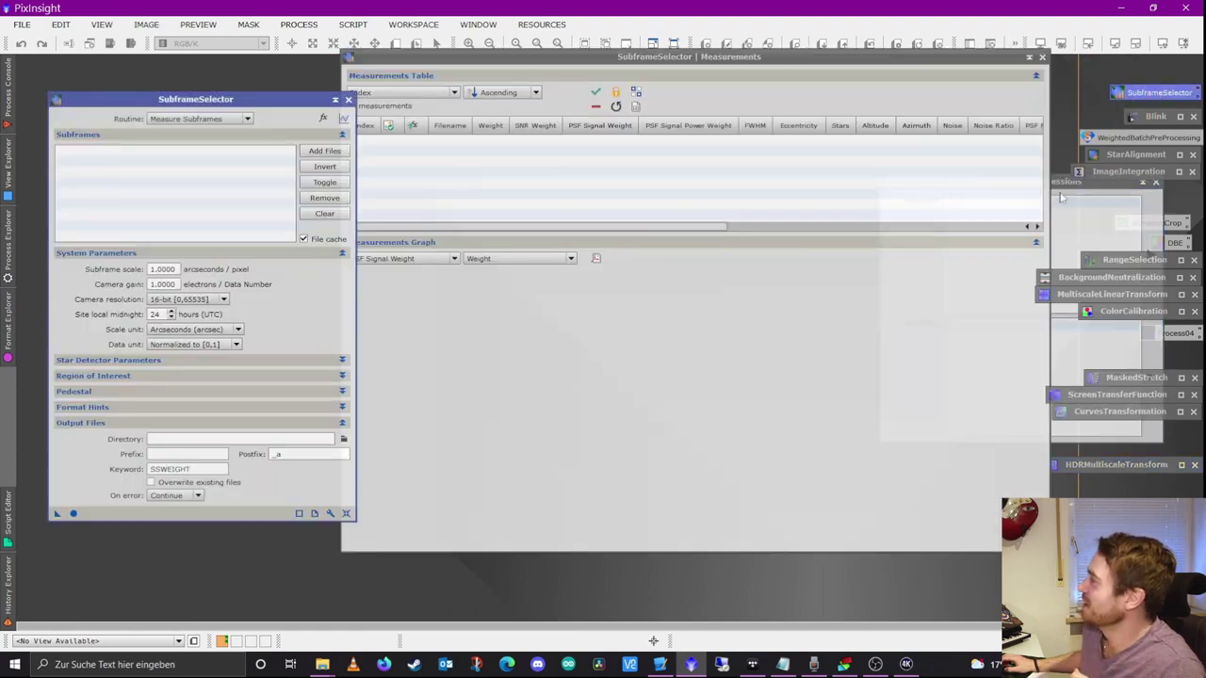
- Look up where the preprocessing tools are listed in the process categories and in the Process Explorer
click(301, 26)
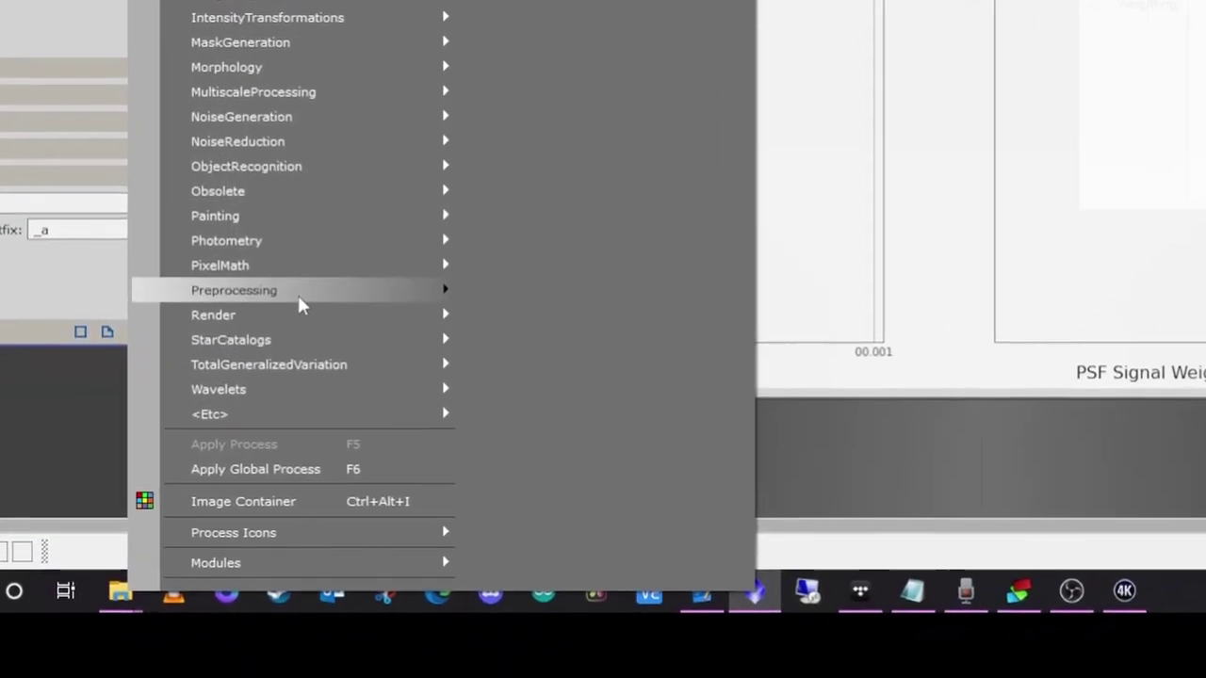
mouse_move(298, 292)
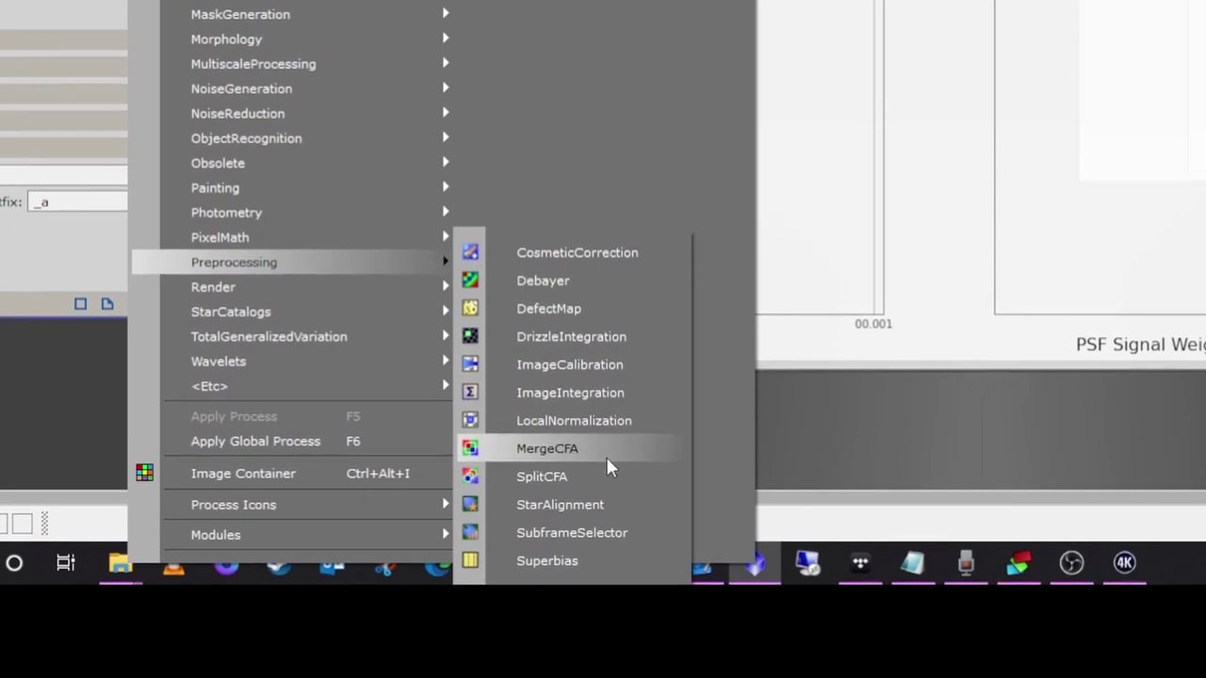
key(Escape)
key(Escape)
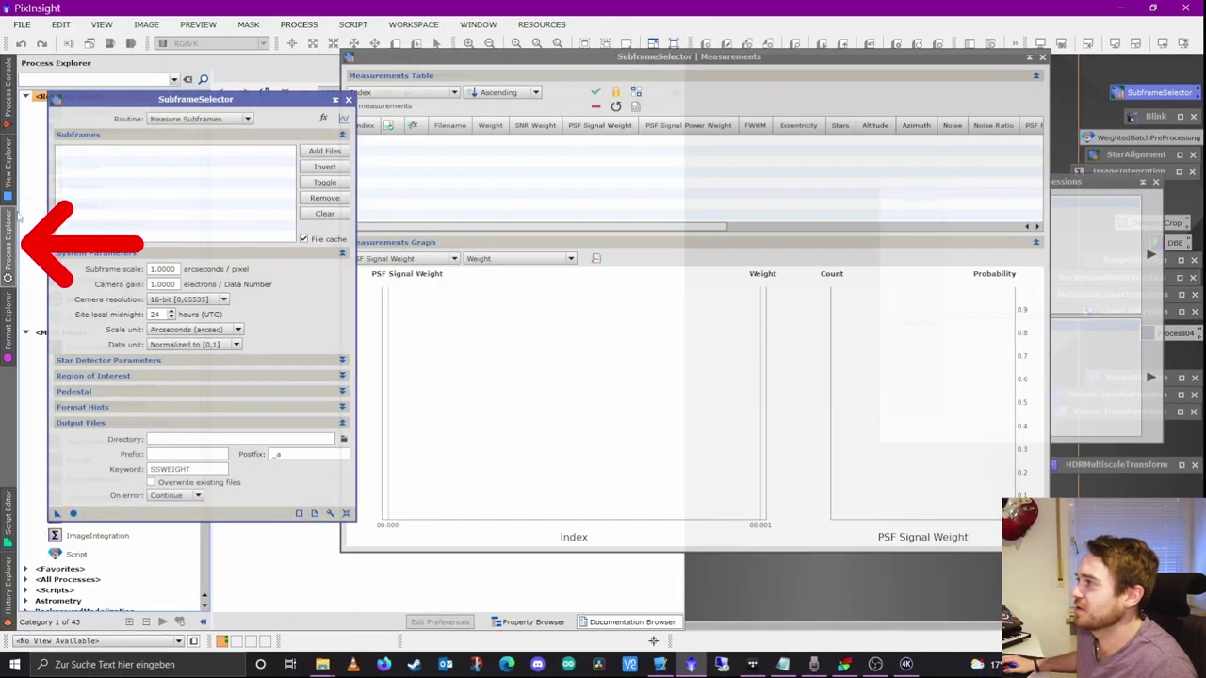
click(8, 262)
click(9, 262)
click(9, 262)
click(9, 262)
- Spread the SubframeSelector, Measurements and Expressions windows apart so that each one can be reached
drag(220, 104, 203, 104)
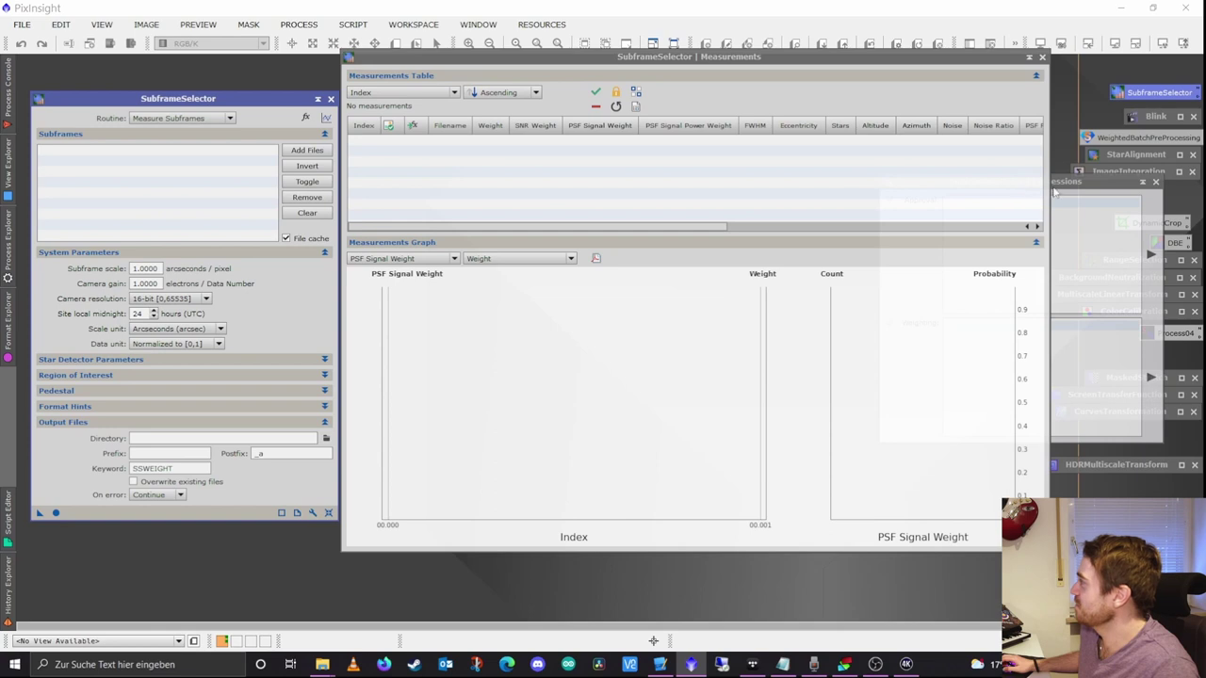
drag(1088, 190, 1107, 181)
drag(744, 58, 662, 69)
drag(1001, 170, 1009, 169)
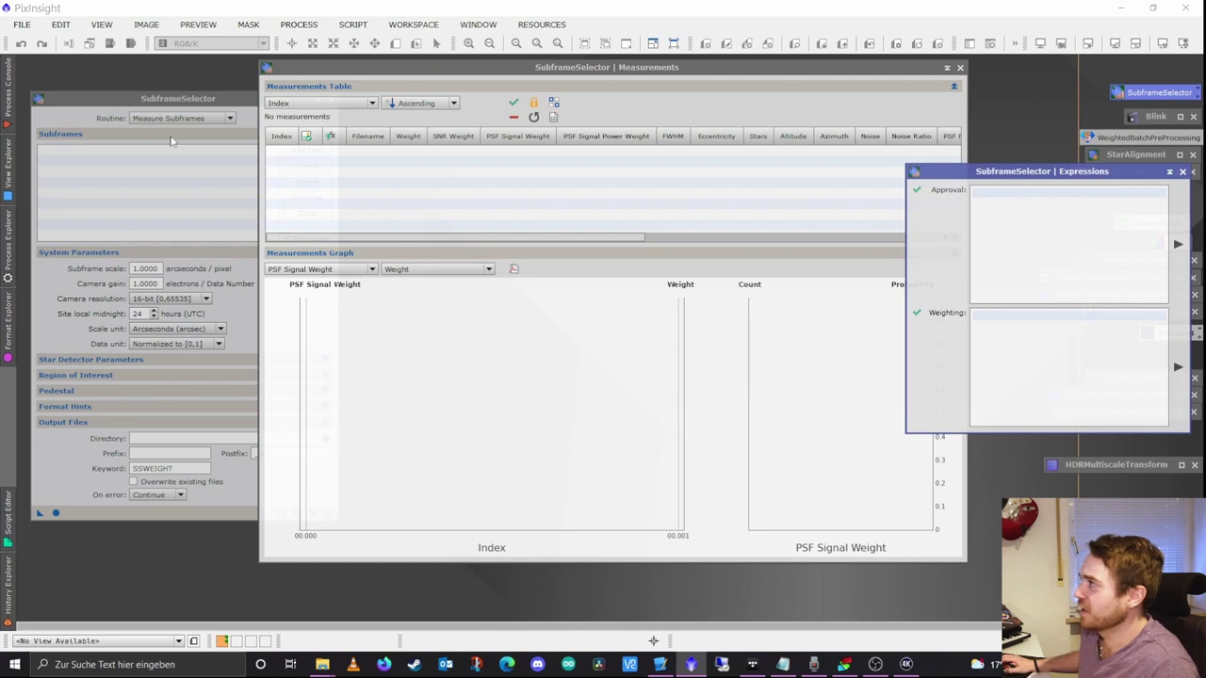
mouse_move(134, 106)
mouse_down()
mouse_move(183, 146)
mouse_move(119, 100)
mouse_up()
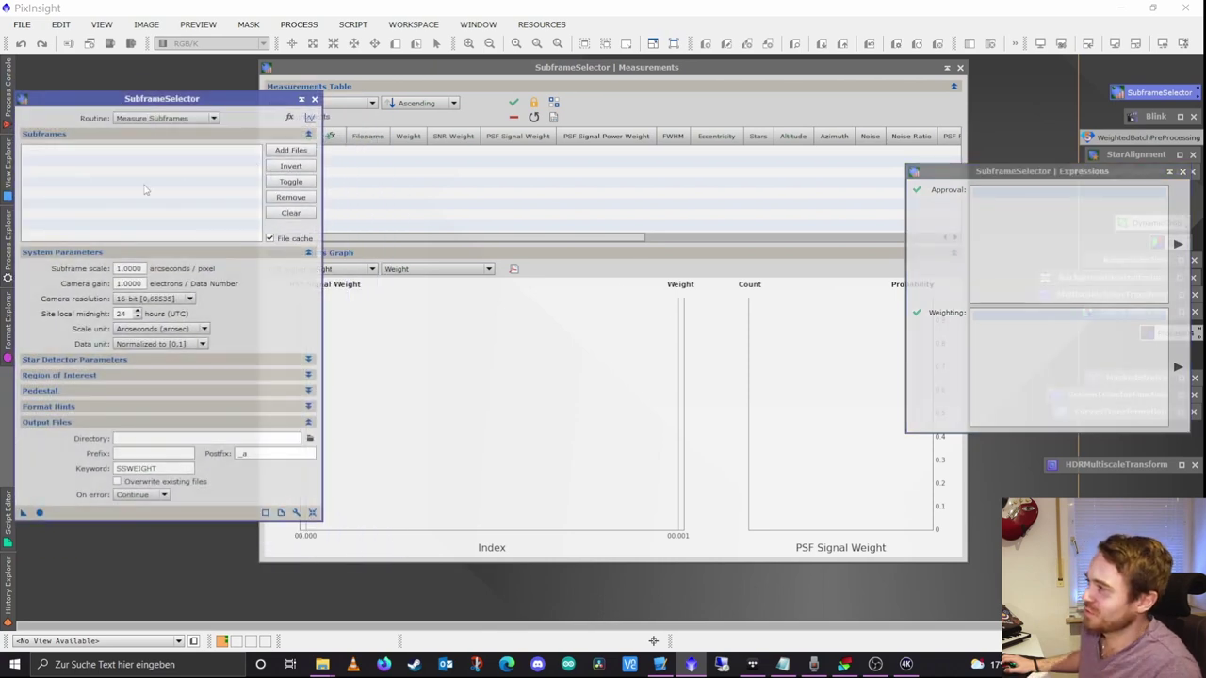
click(531, 67)
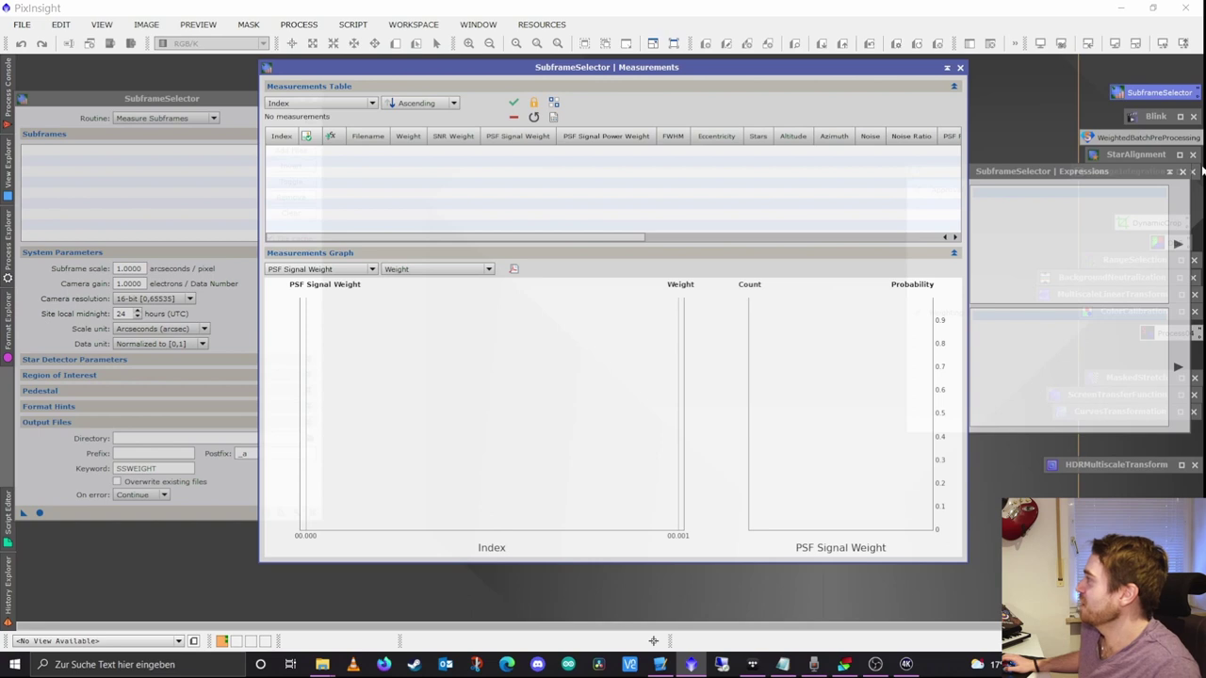
click(1045, 174)
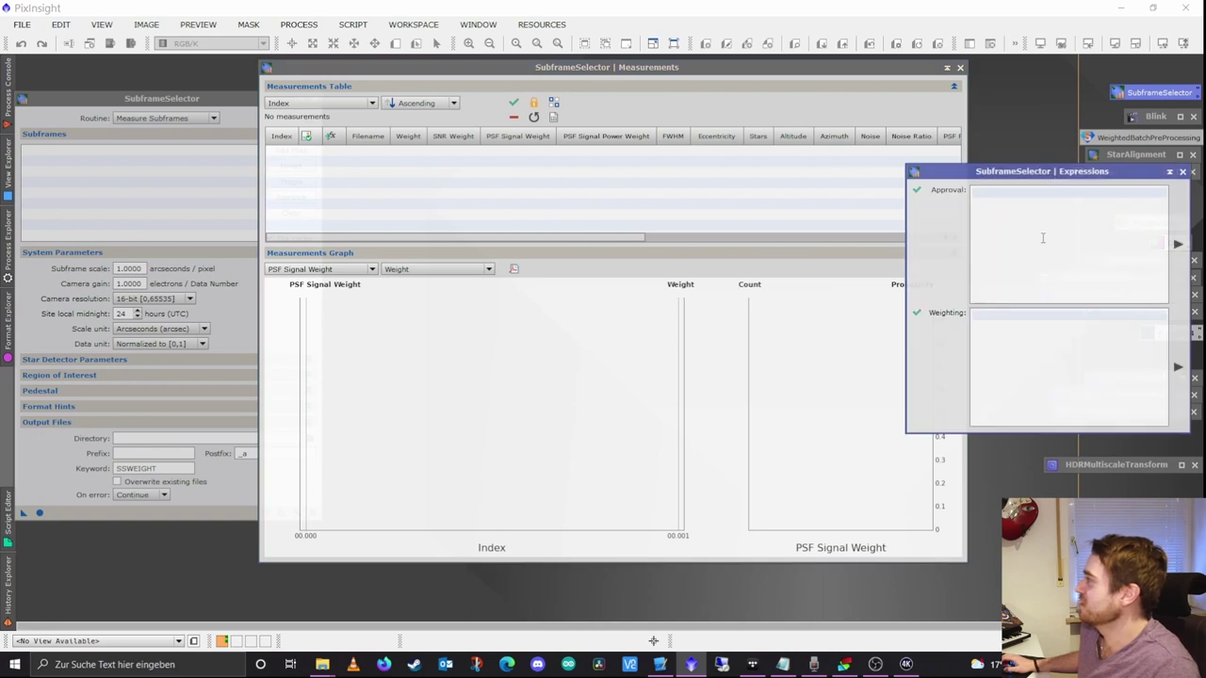
- Collapse the Measurements and Expressions windows, park them beside the main SubframeSelector window and reposition that window
click(191, 99)
drag(191, 100, 231, 99)
click(947, 67)
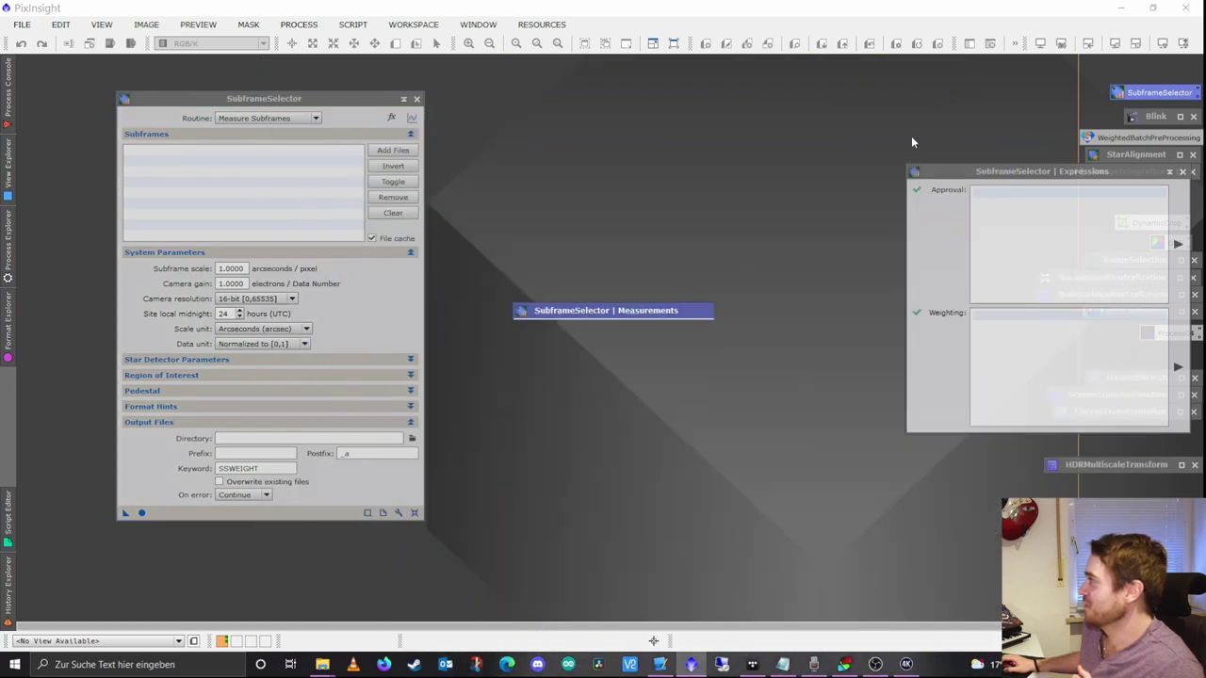
drag(645, 315, 771, 68)
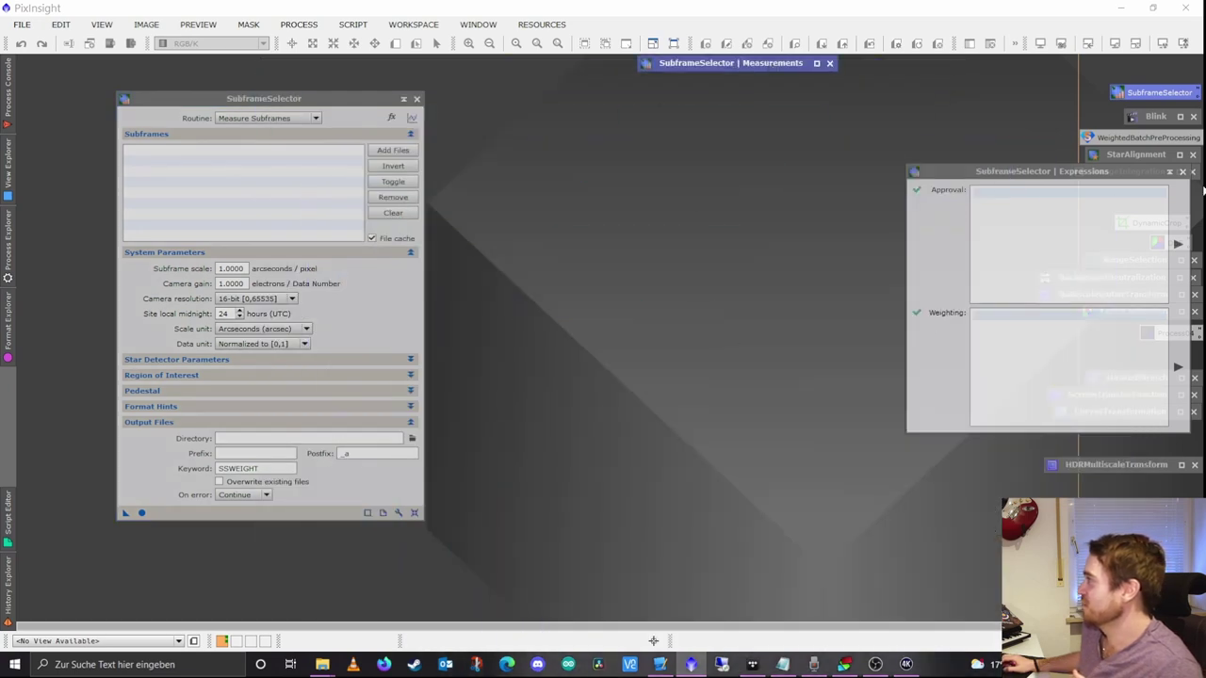
click(1169, 171)
drag(1002, 301, 685, 101)
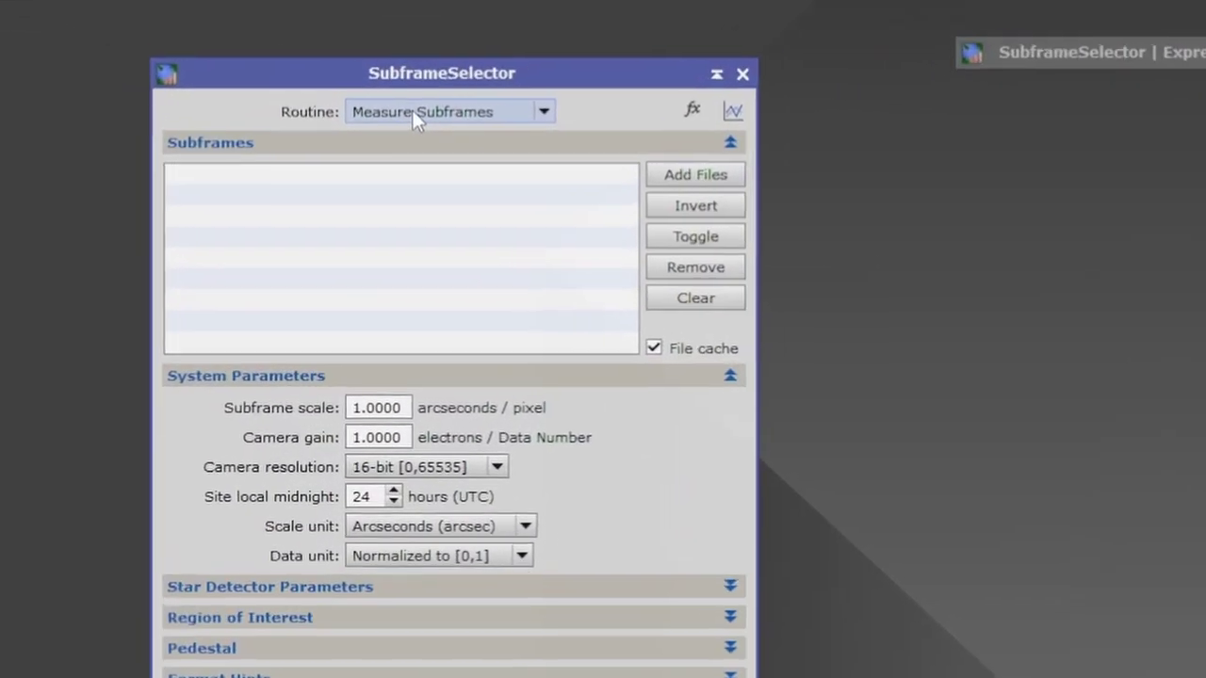
- Set the routine to Measure Subframes and browse for subframes in Astrobilder/2022/220322_SoulNebula_MultipleDays/00_Soul_Nebula/Day1/IC 1848/LIGHT
click(412, 112)
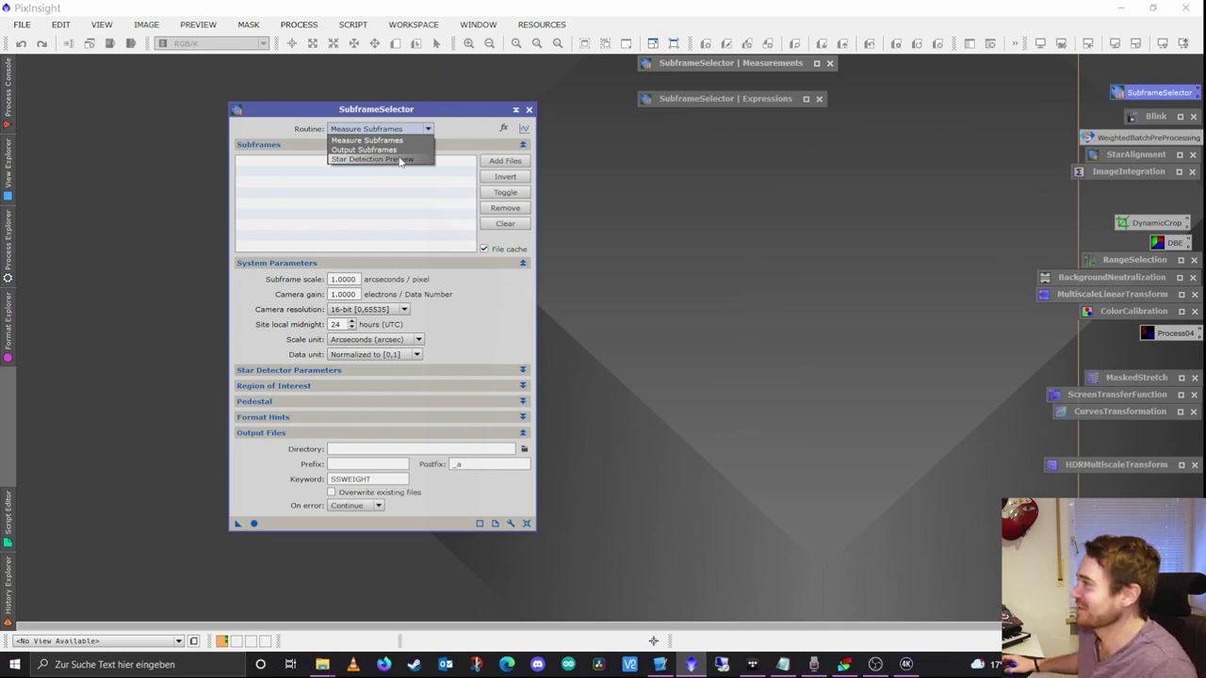
click(378, 140)
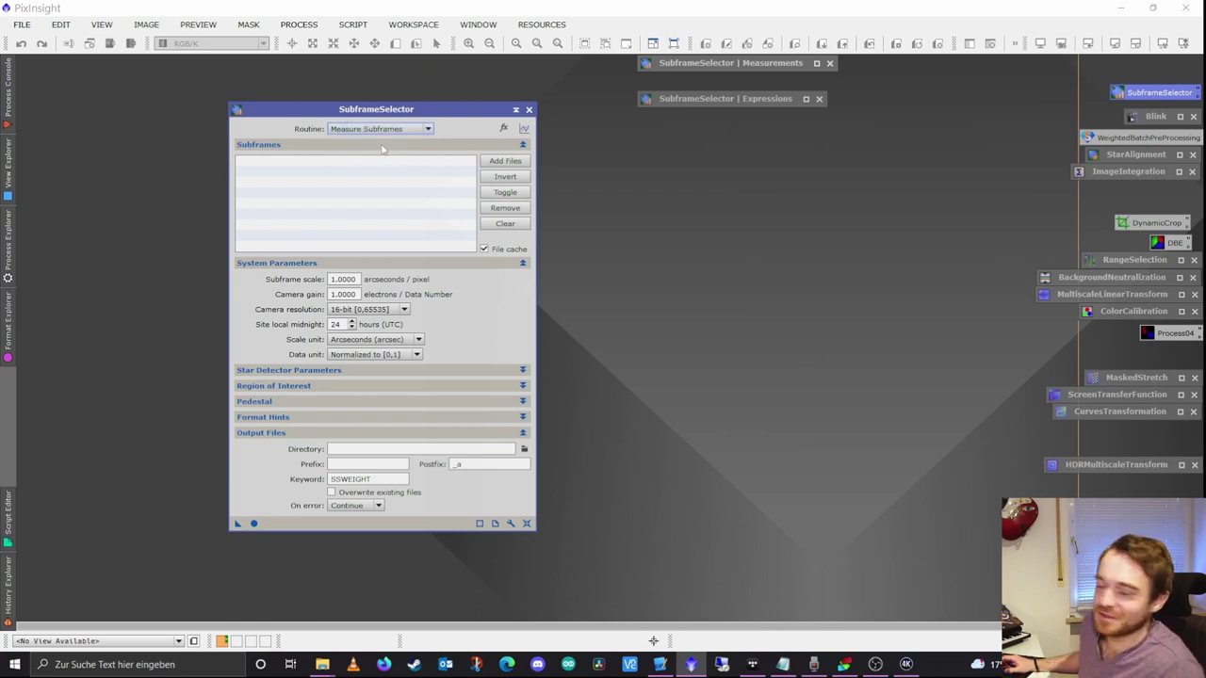
click(505, 161)
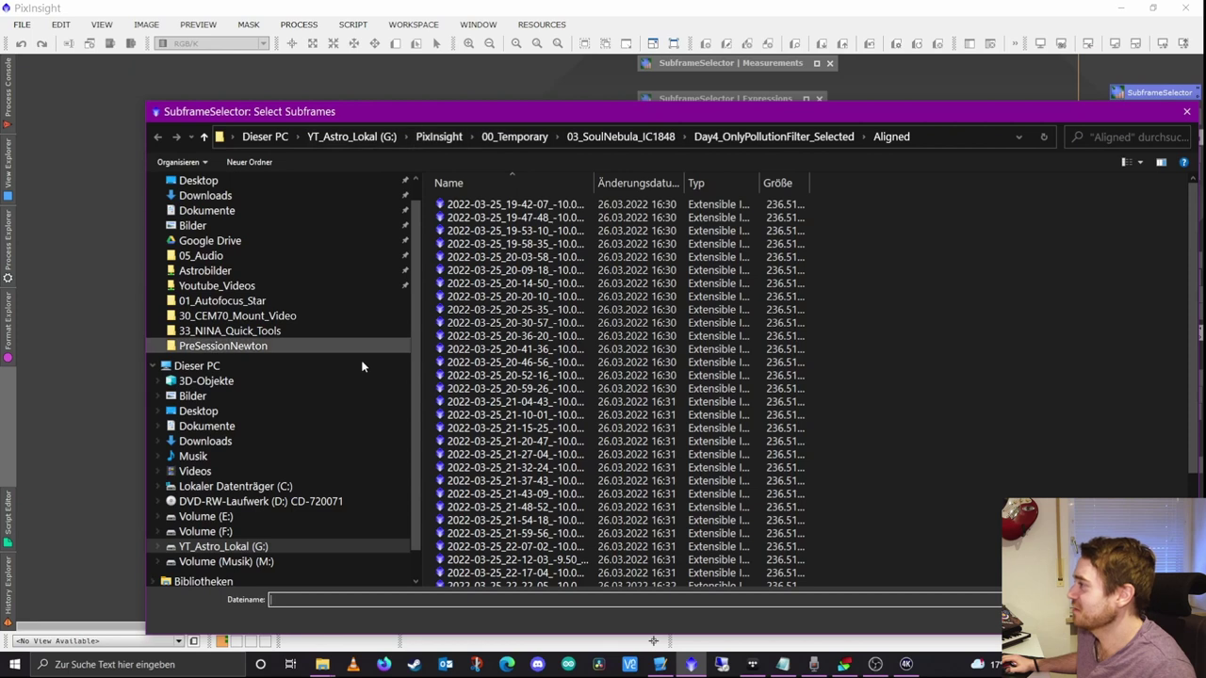
scroll(318, 313, up, 1)
click(218, 295)
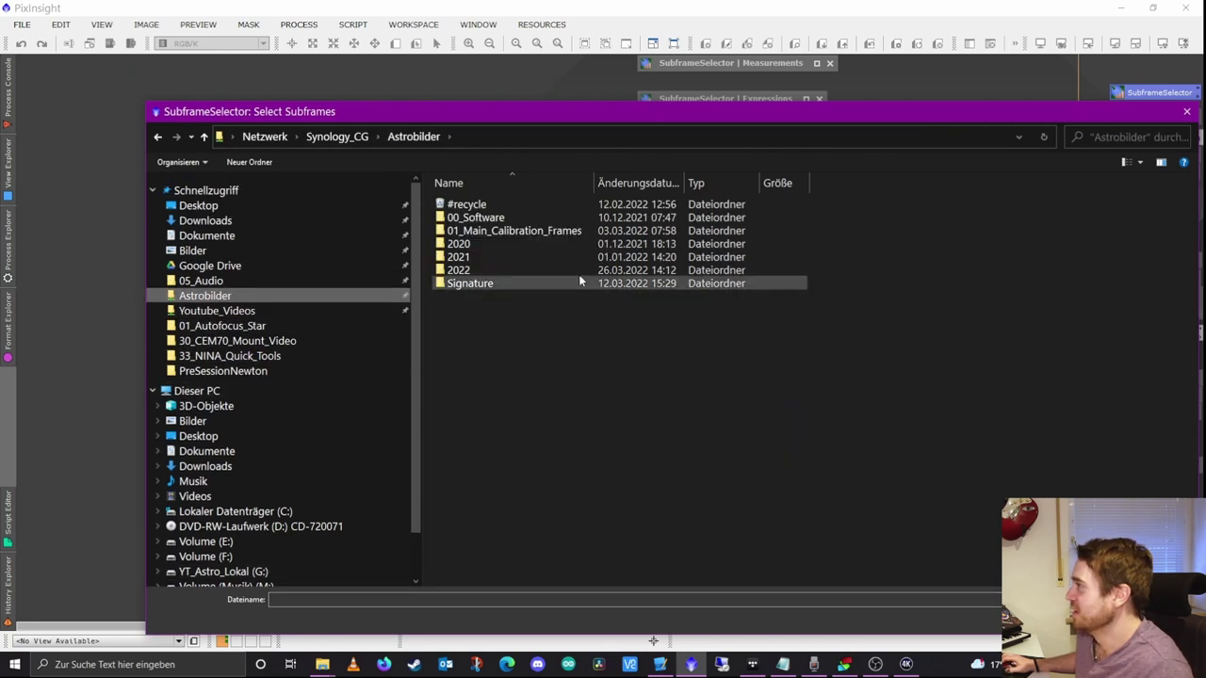
click(482, 269)
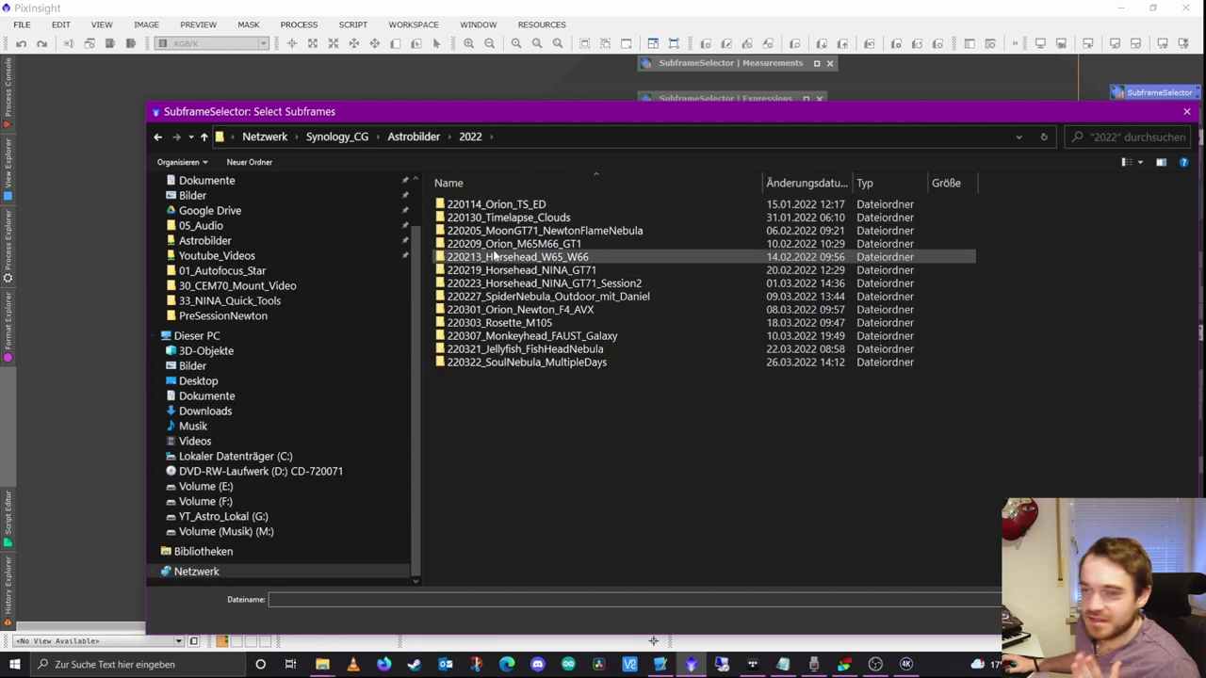
double_click(563, 363)
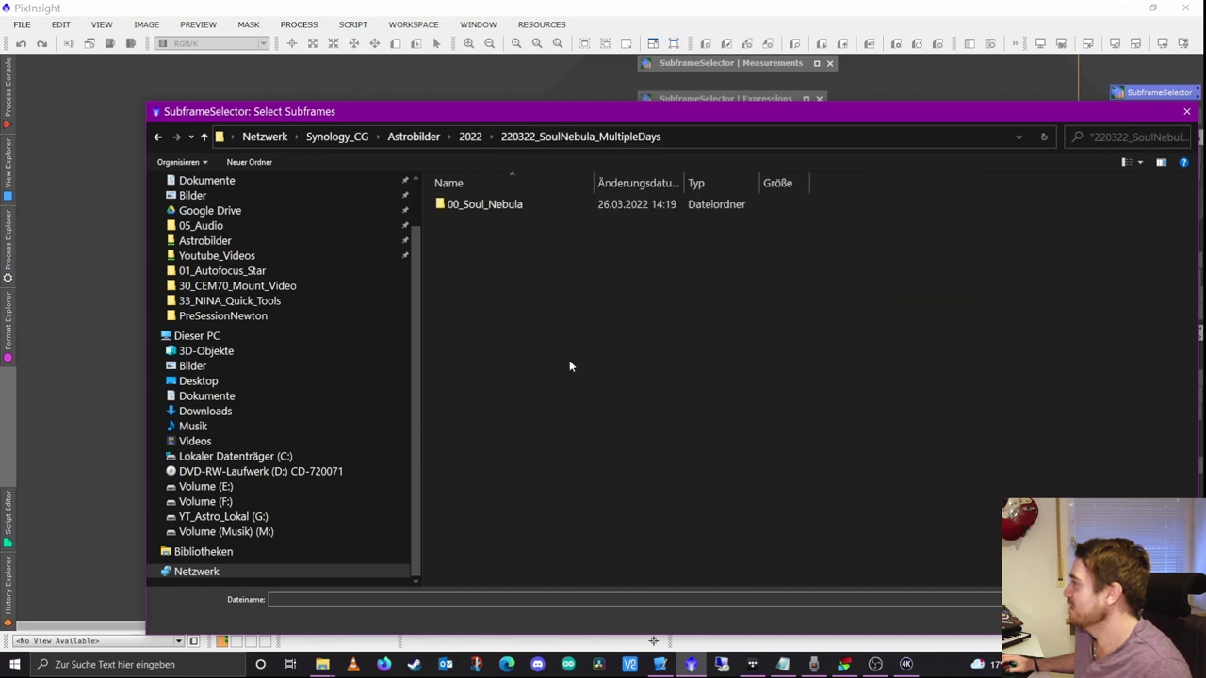
double_click(492, 204)
double_click(480, 232)
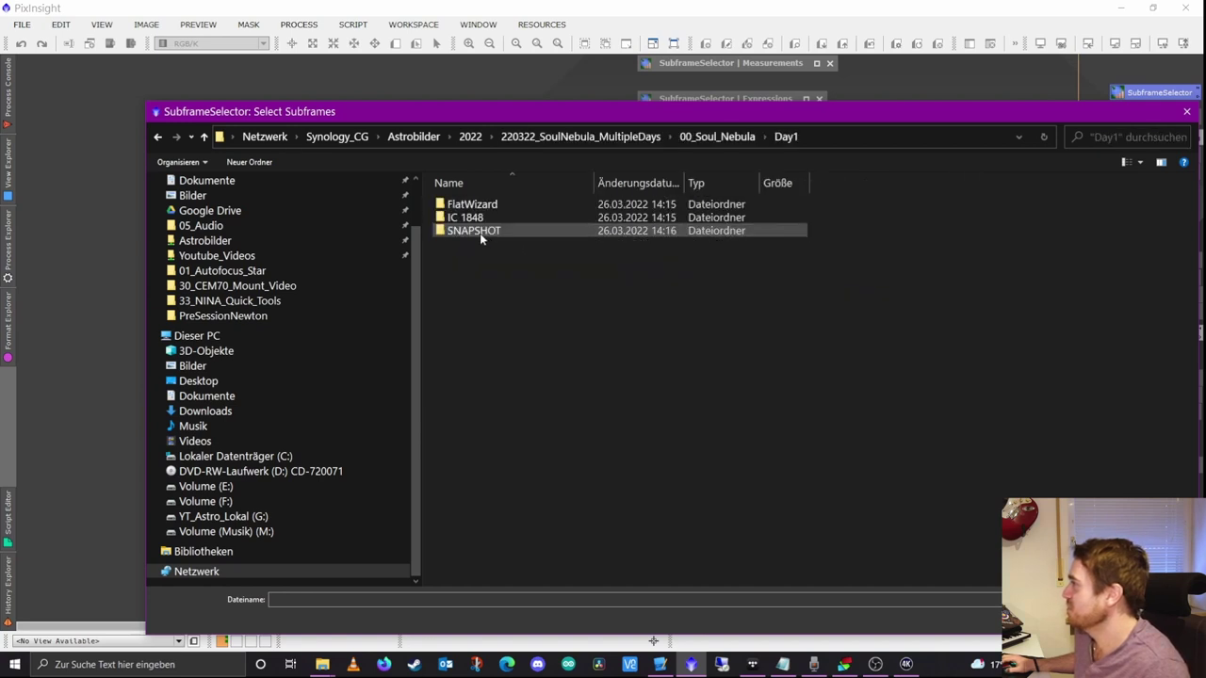
double_click(465, 217)
double_click(453, 206)
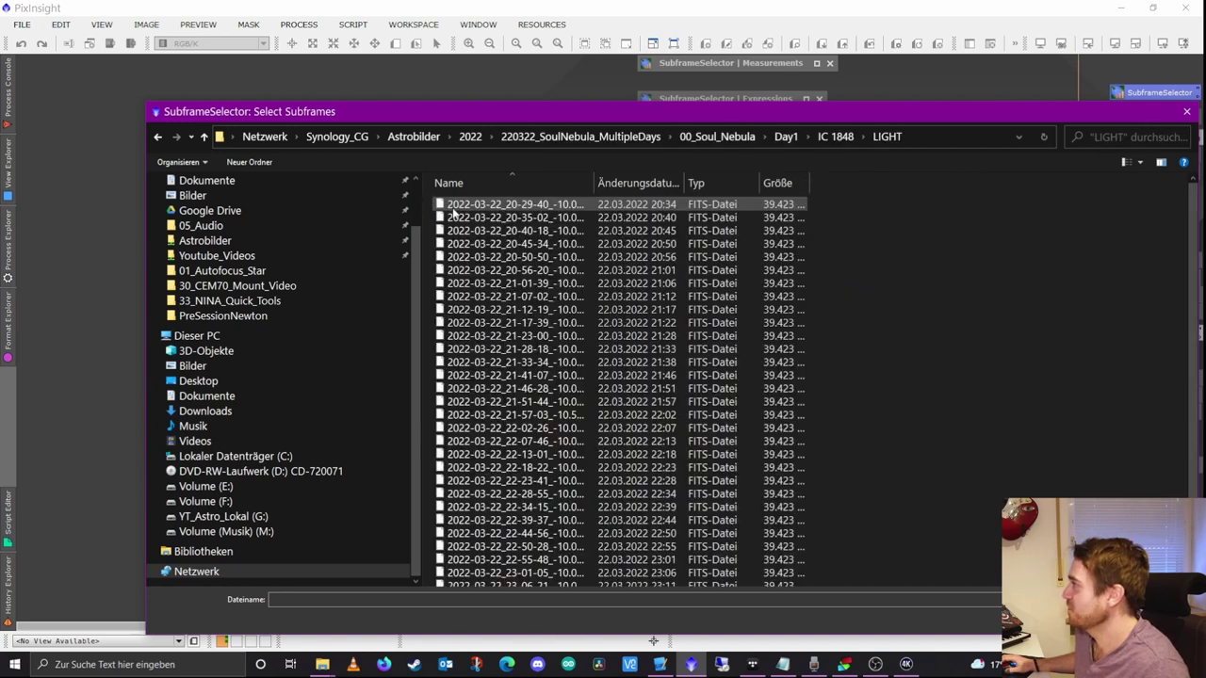
- Add all 2022-03-22 FITS light frames from the LIGHT folder to the subframe list, leaving out Autosave.tif
click(452, 218)
scroll(730, 345, down, 2)
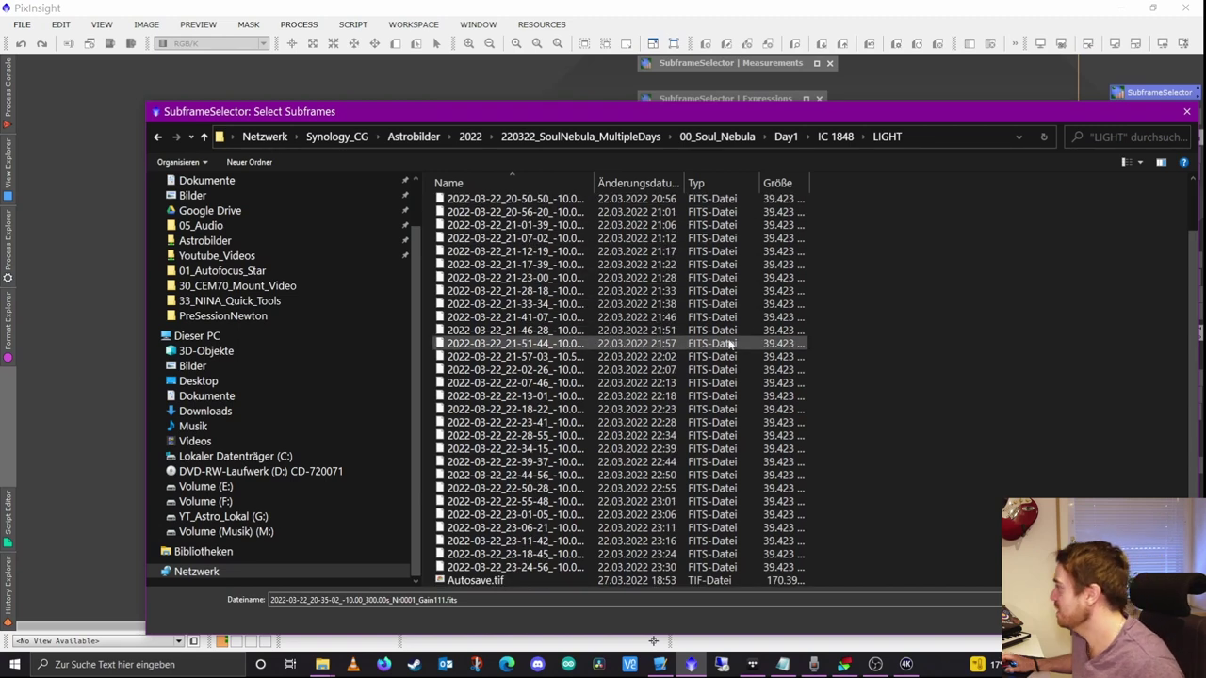
click(697, 567)
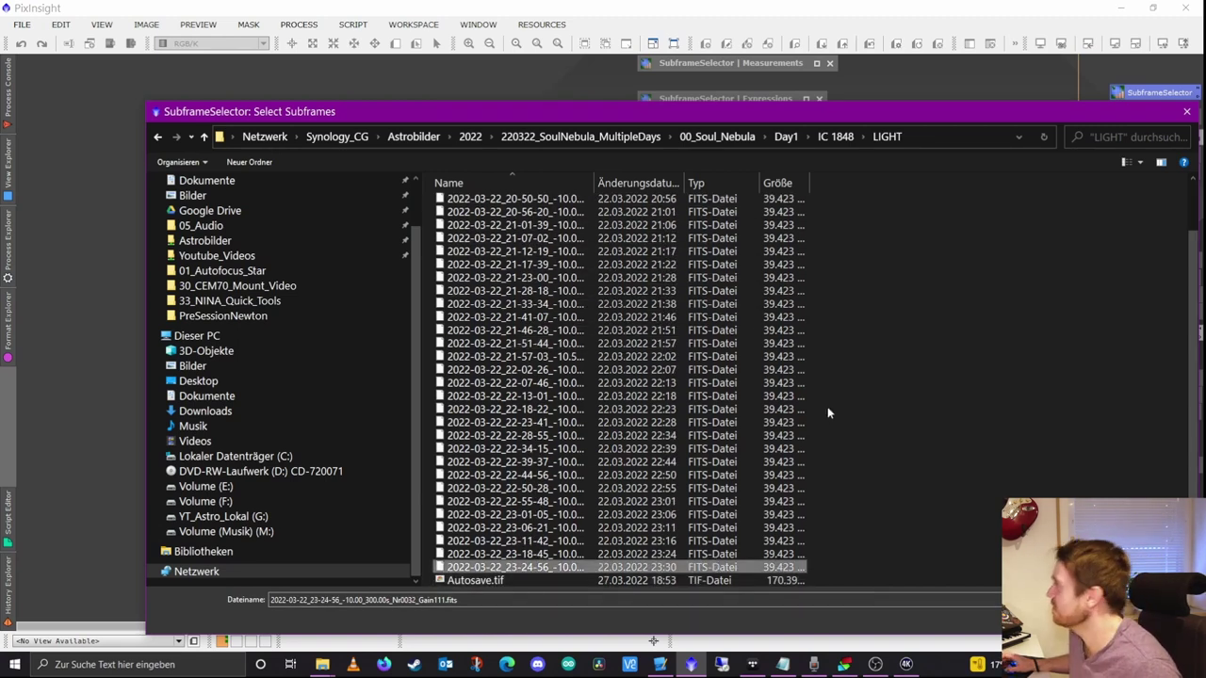
scroll(829, 419, up, 2)
shift+click(721, 207)
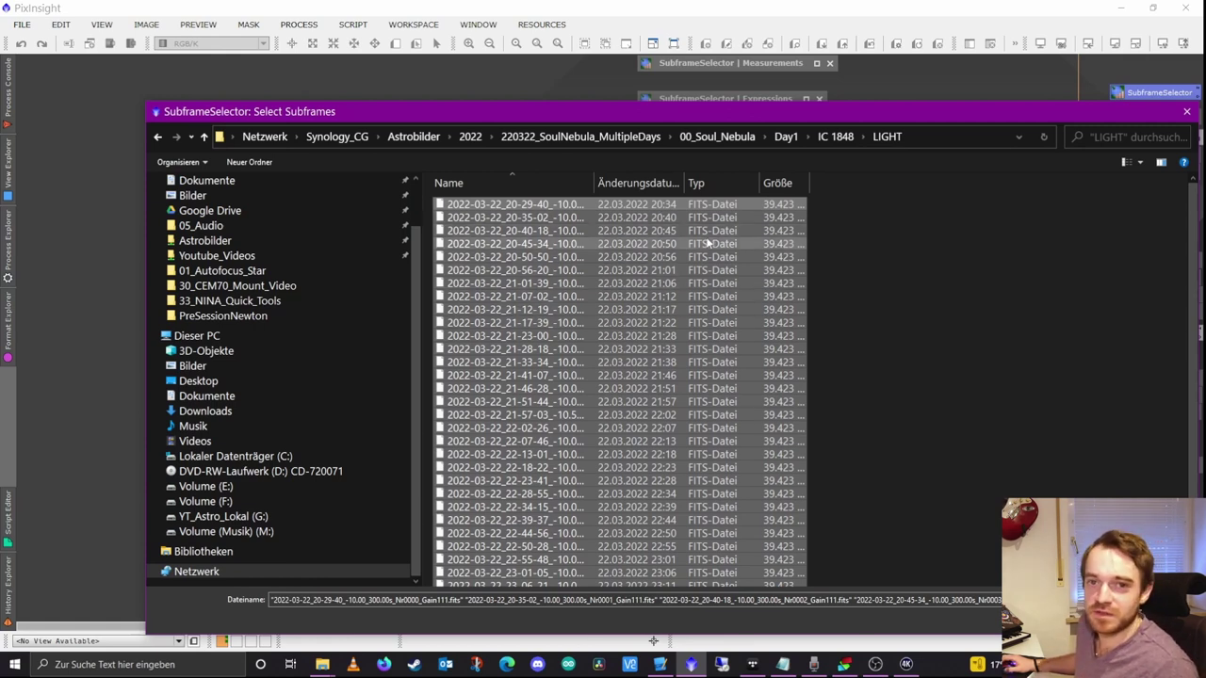
scroll(868, 339, down, 2)
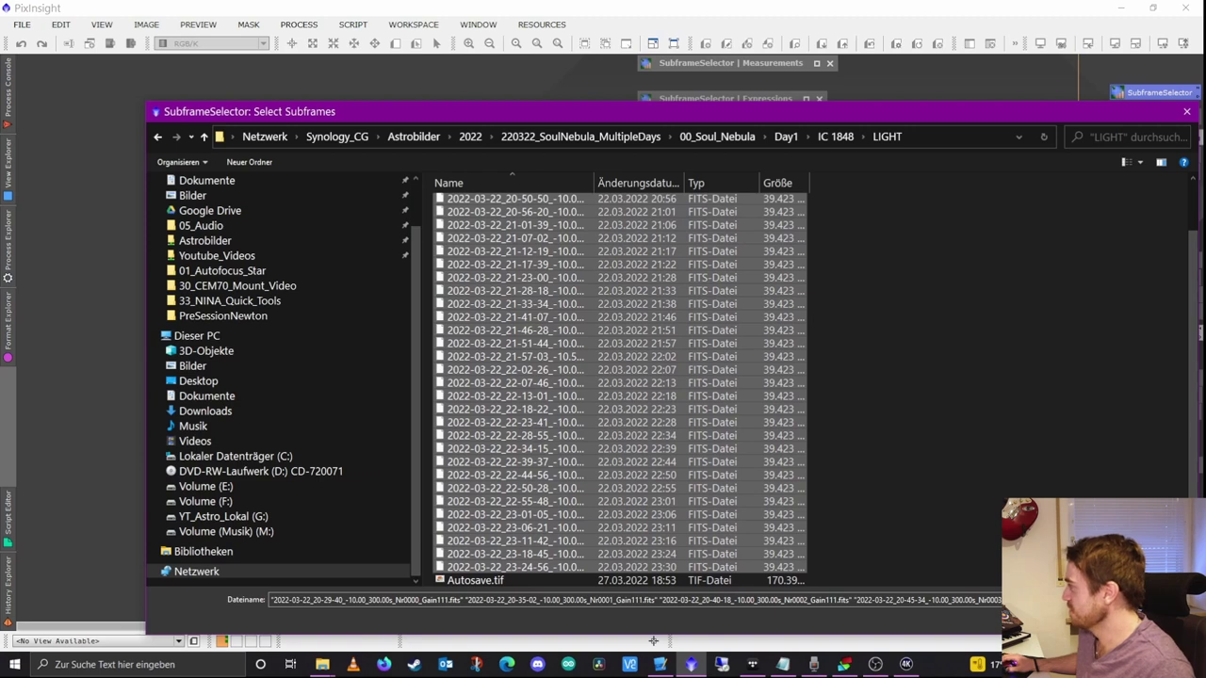
key(Return)
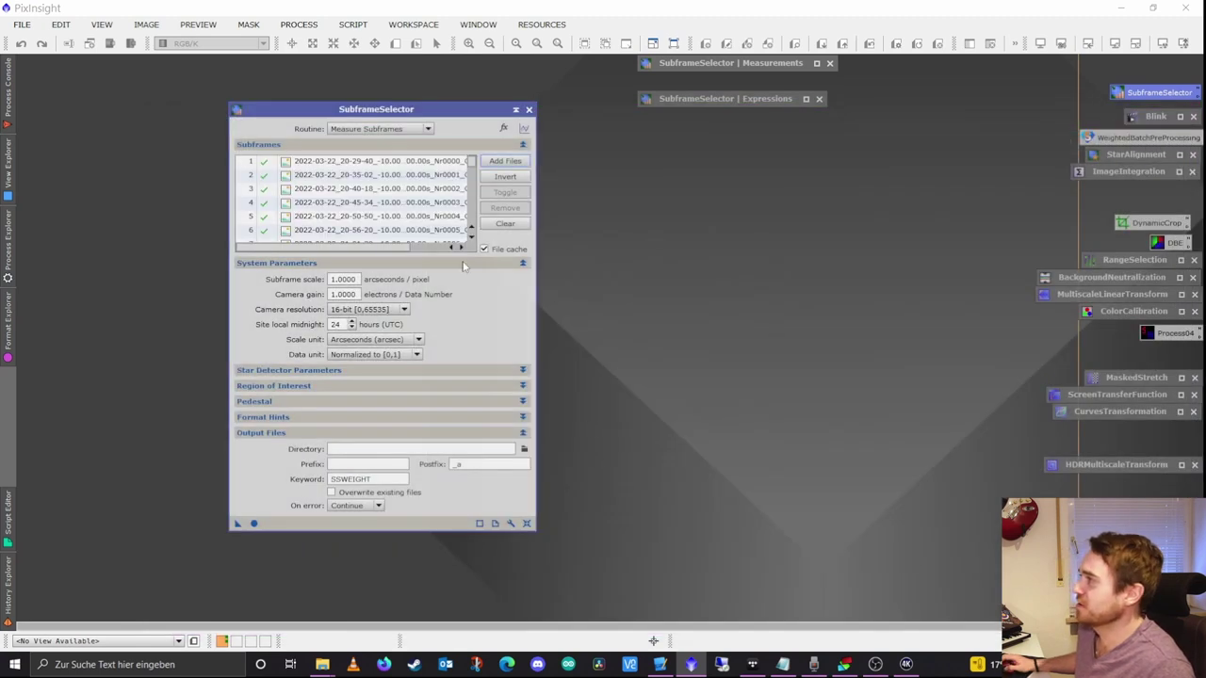
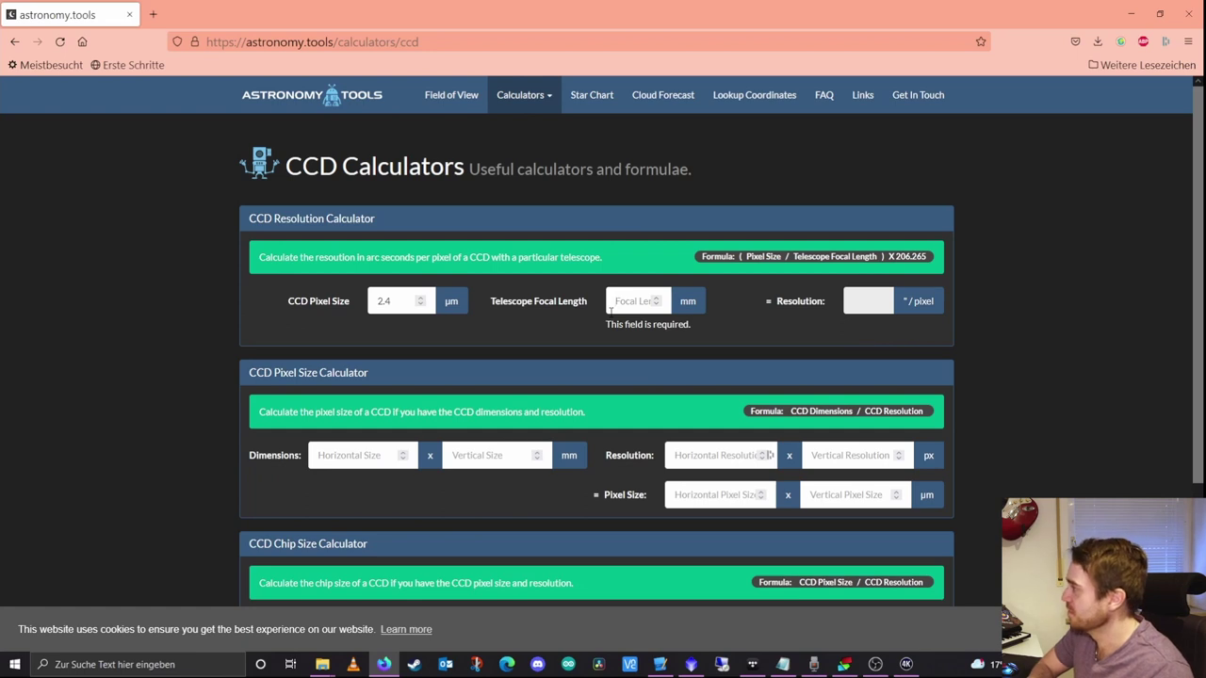
- Compare the resolution in the CCD Resolution Calculator for telescope focal lengths of 420, 350 and 355 mm
text(420)
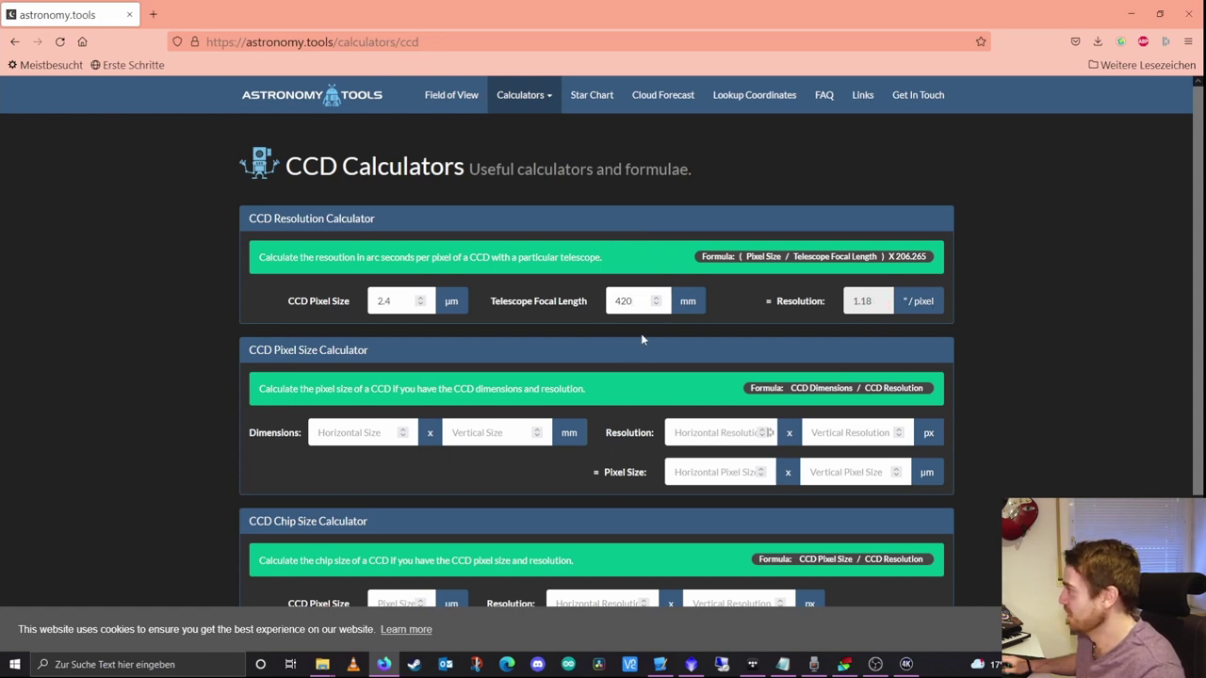
drag(637, 306, 614, 302)
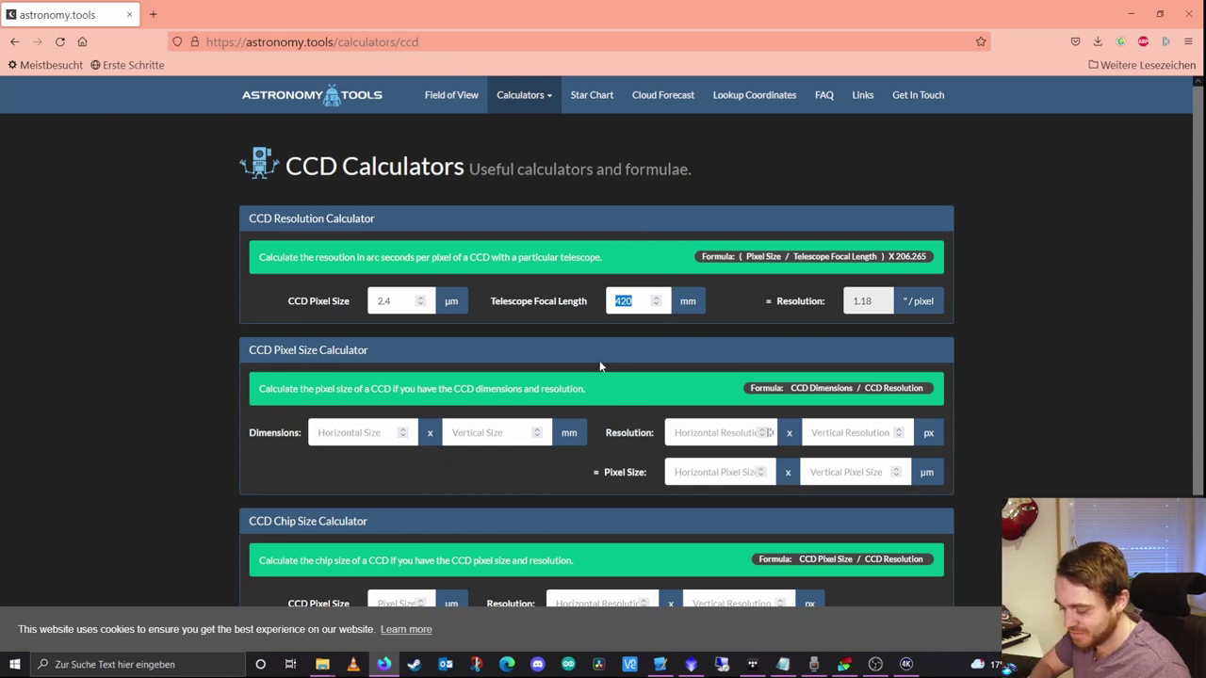
text(350)
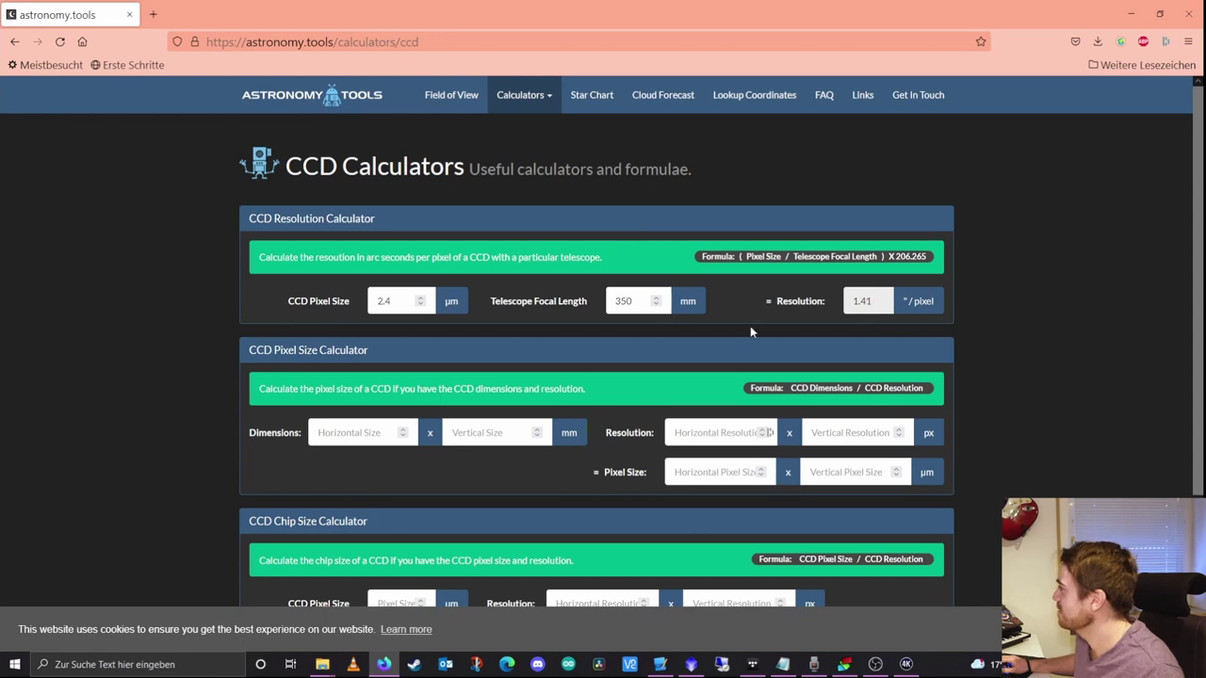
drag(638, 302, 625, 302)
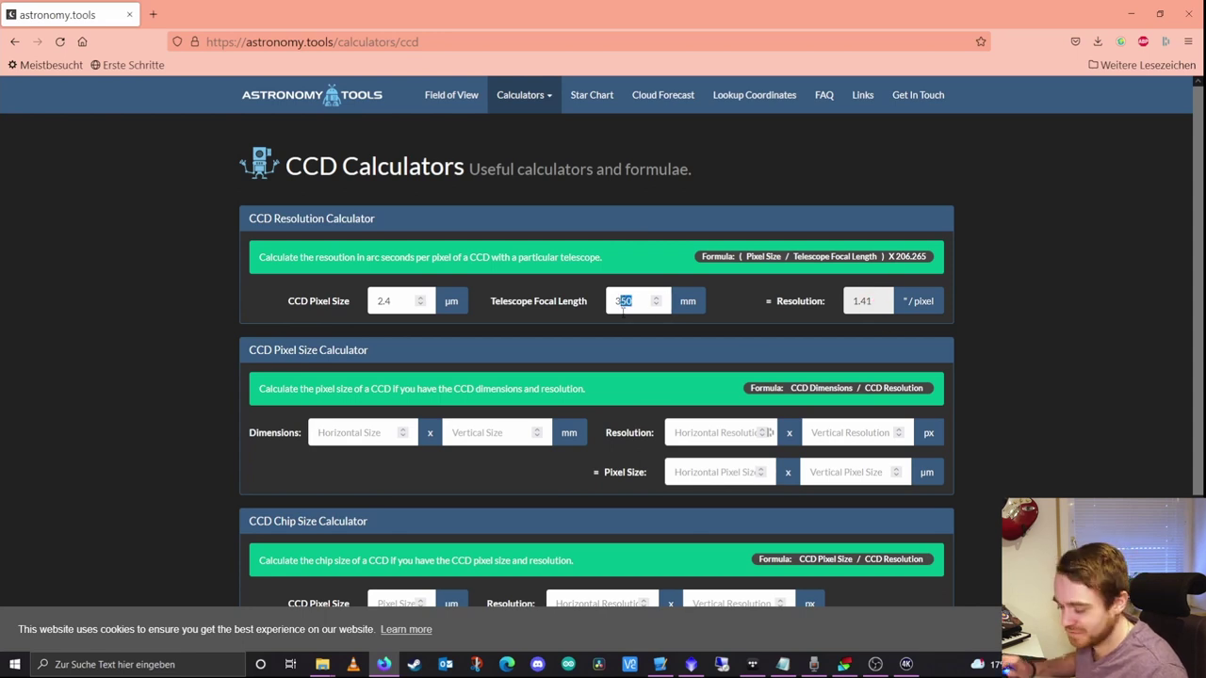
text(355)
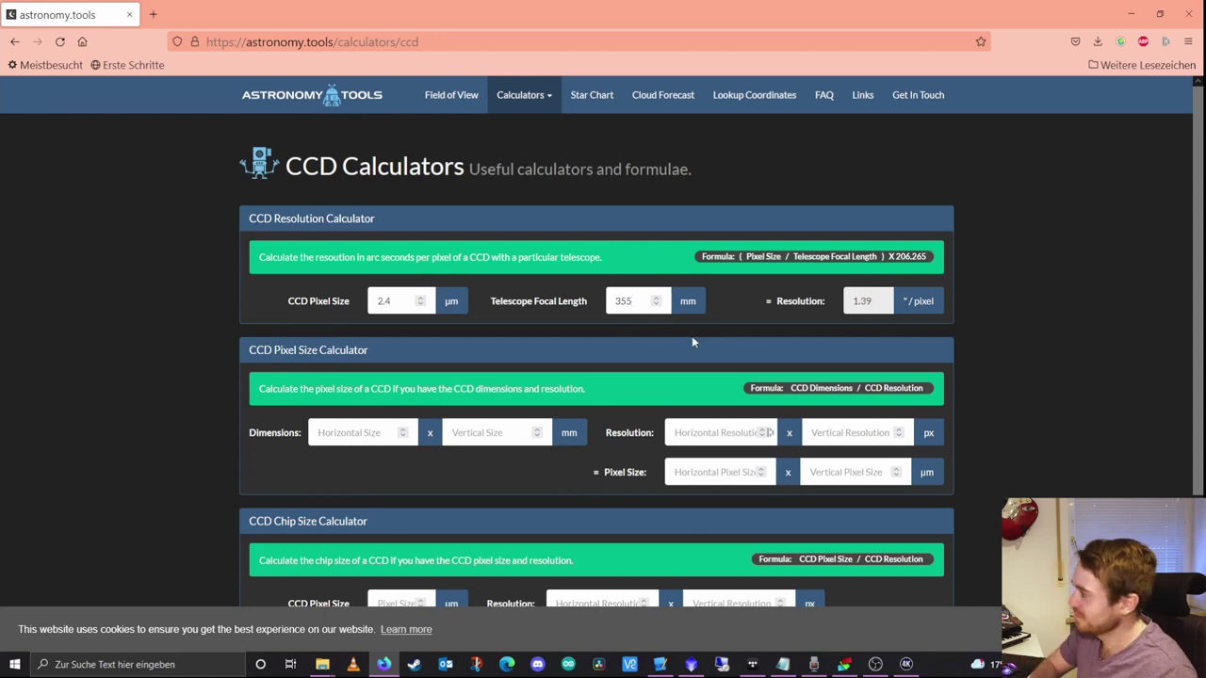
- Set the calculator's telescope focal length to 350 mm and switch to SubframeSelector in PixInsight
key(BackSpace)
key(BackSpace)
text(50)
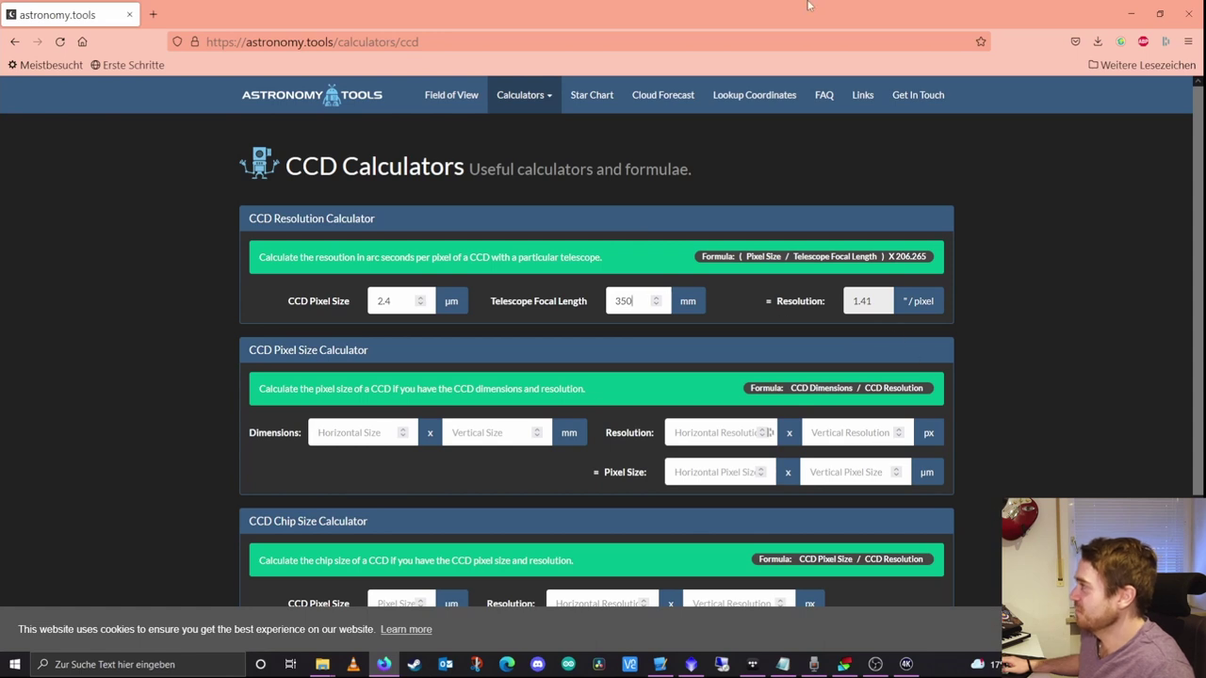
key(alt+Tab)
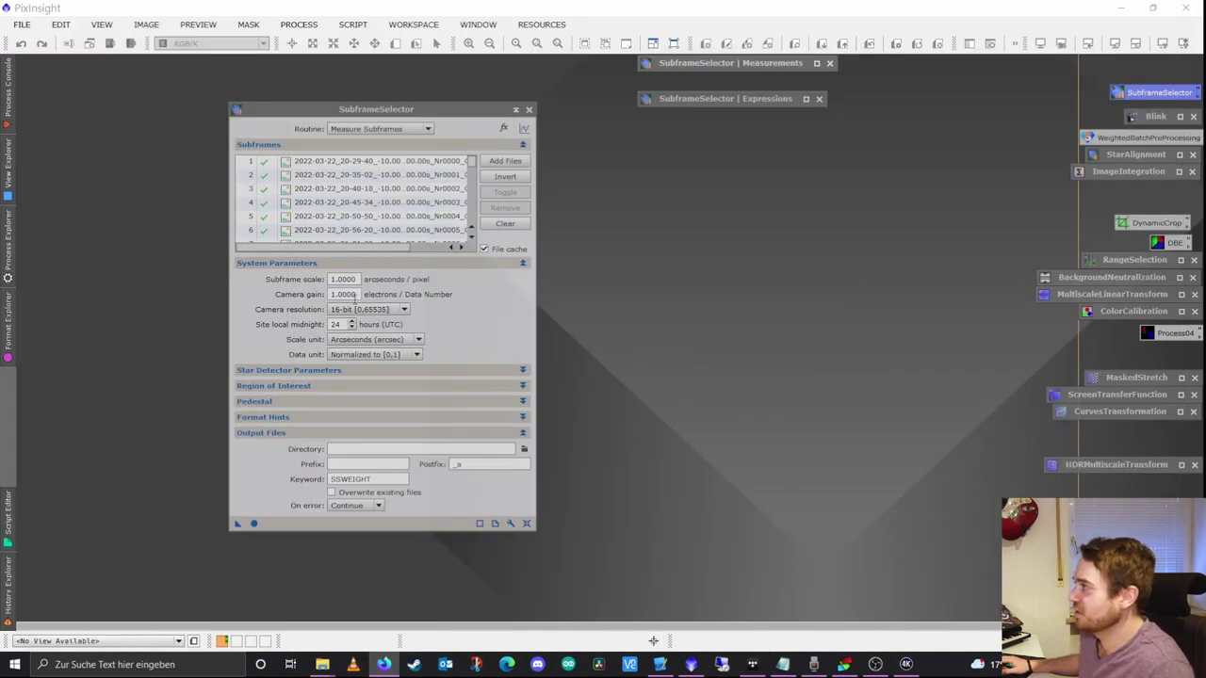
- Set the subframe scale to 1.4 arcseconds per pixel, the camera gain to 50 and the camera resolution to 12-bit [0,4095]
click(354, 277)
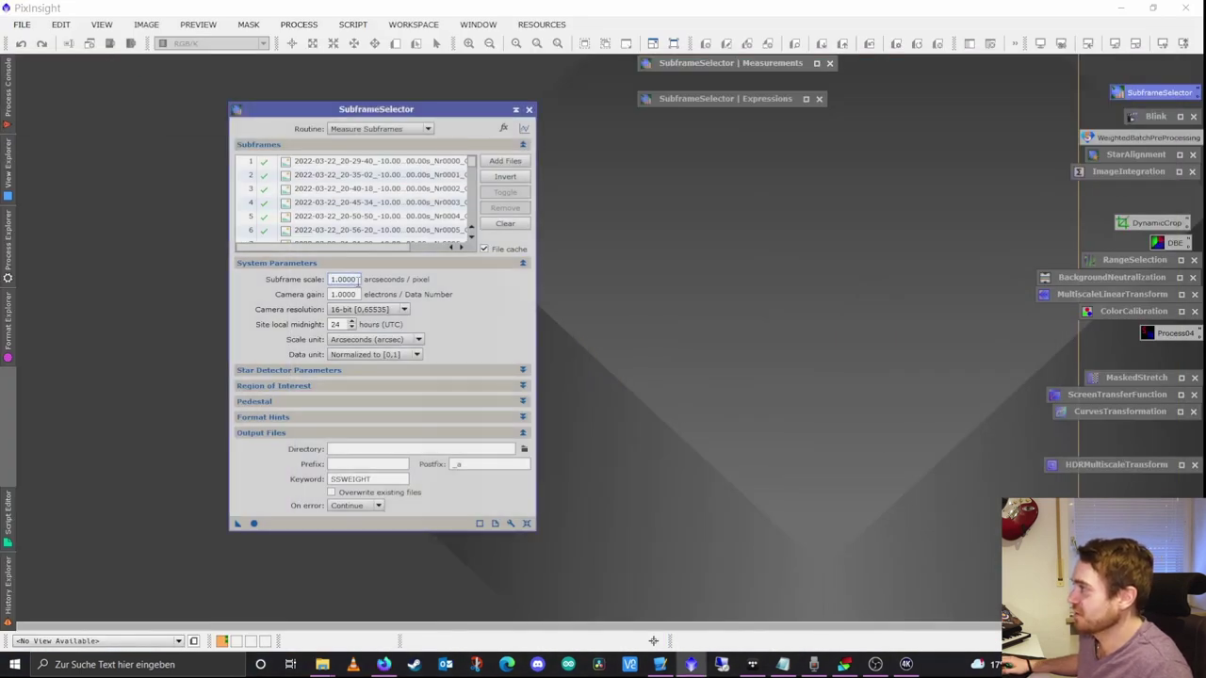
drag(358, 279, 332, 274)
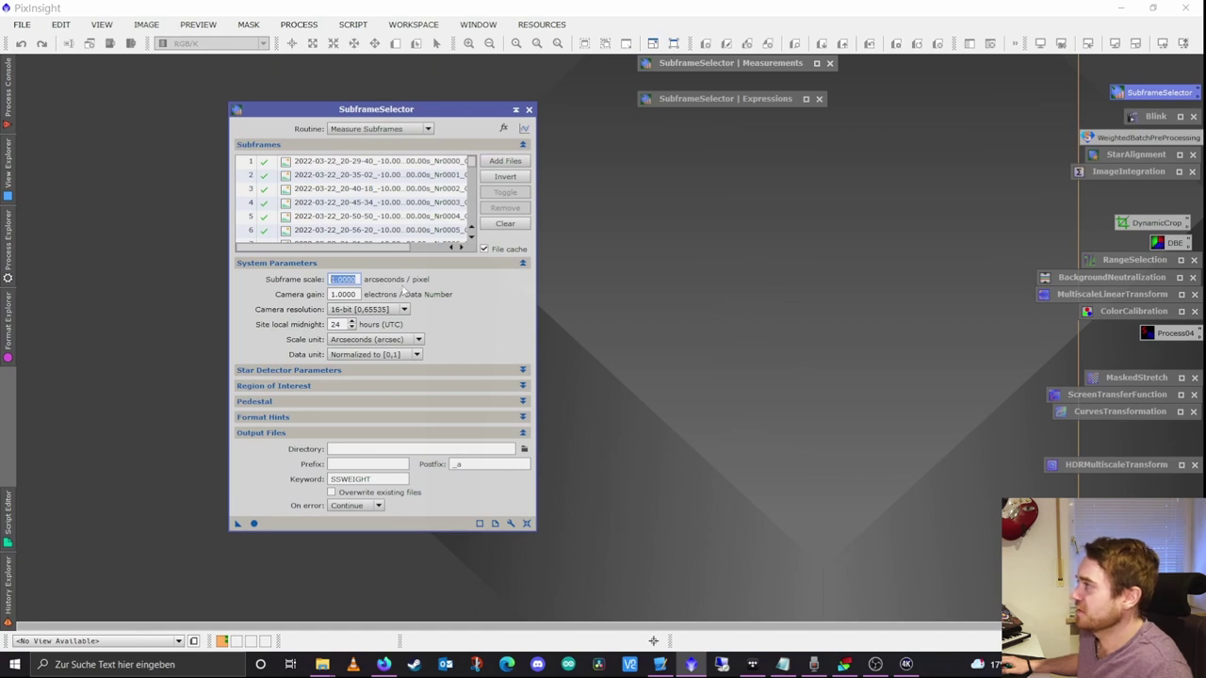
text(1)
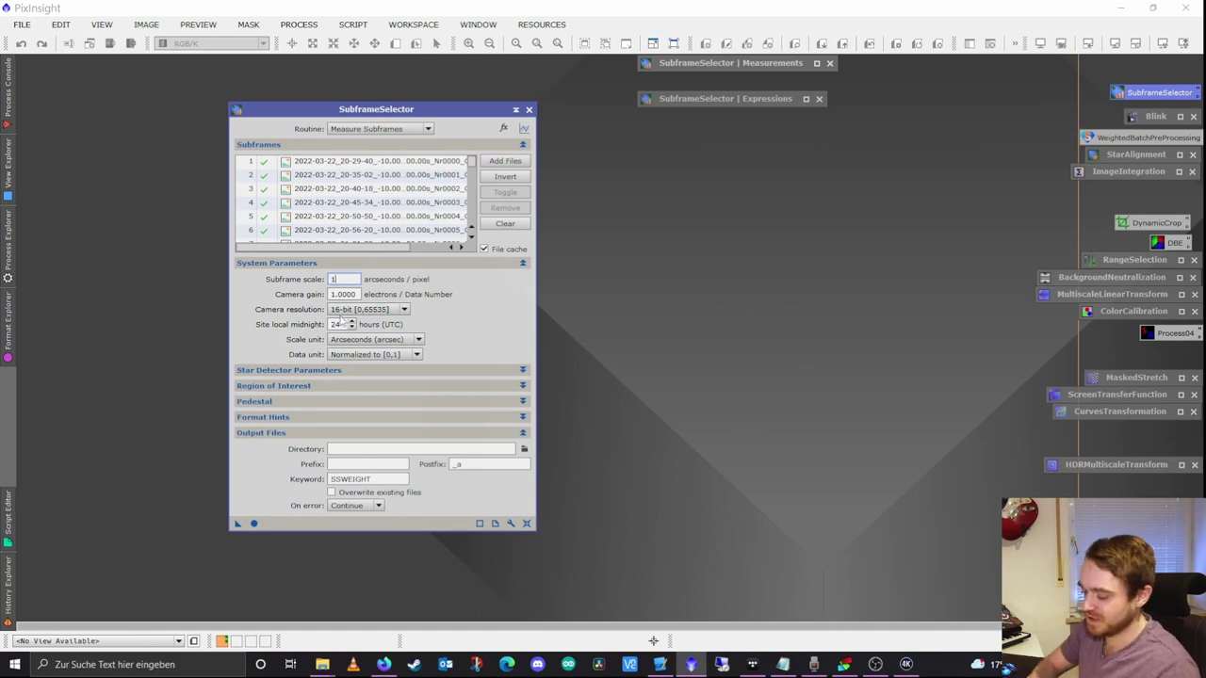
text(.4)
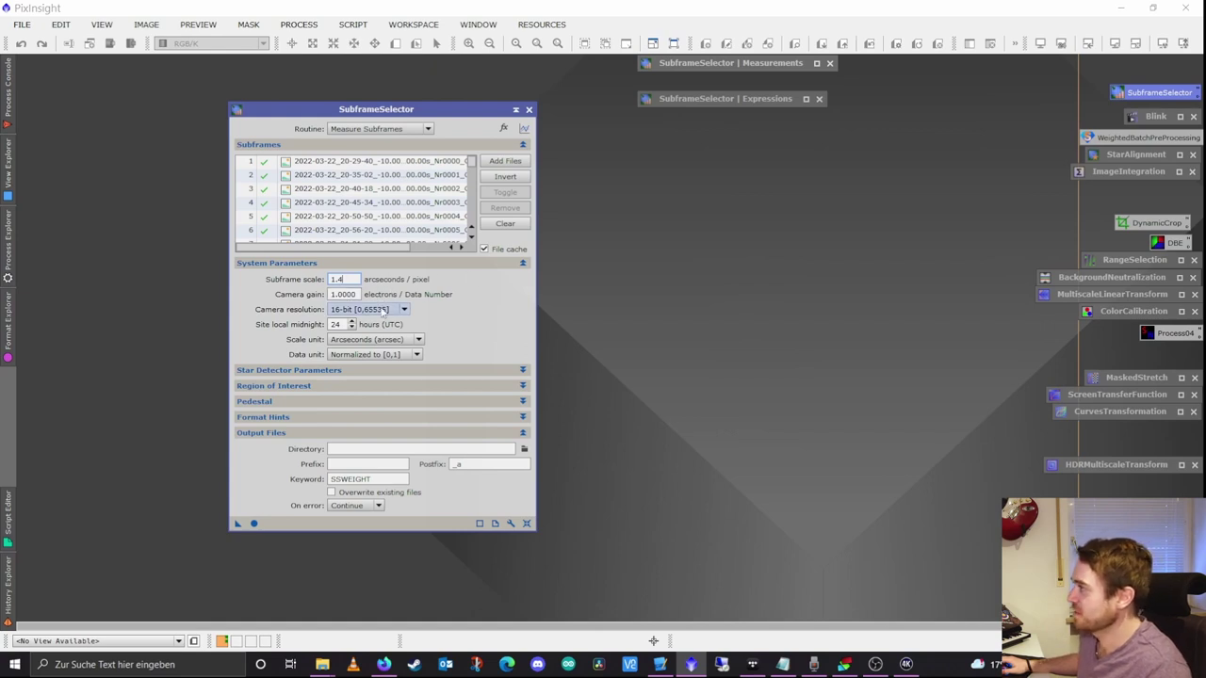
click(356, 294)
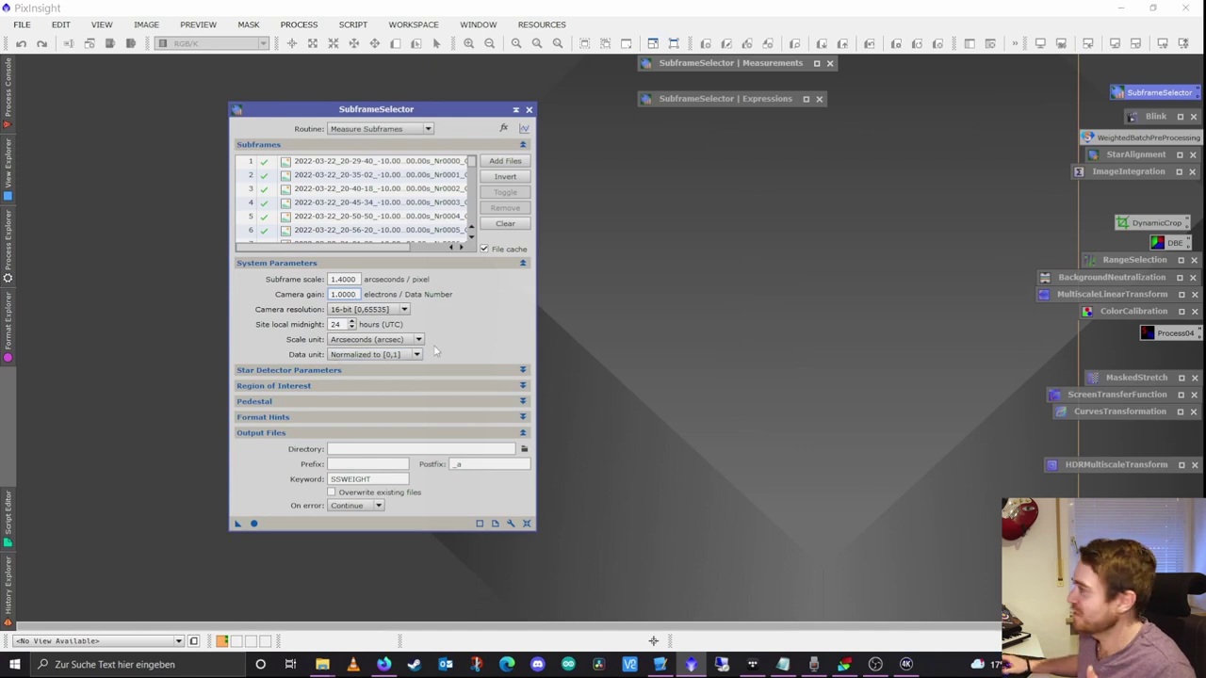
double_click(328, 293)
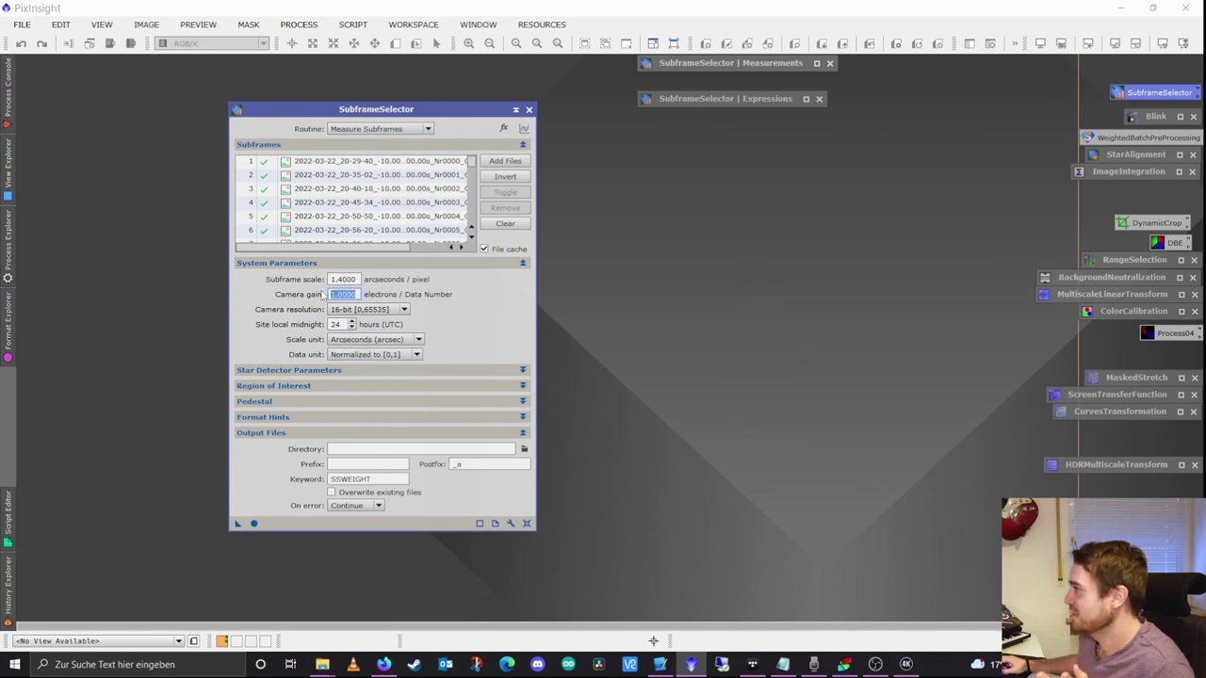
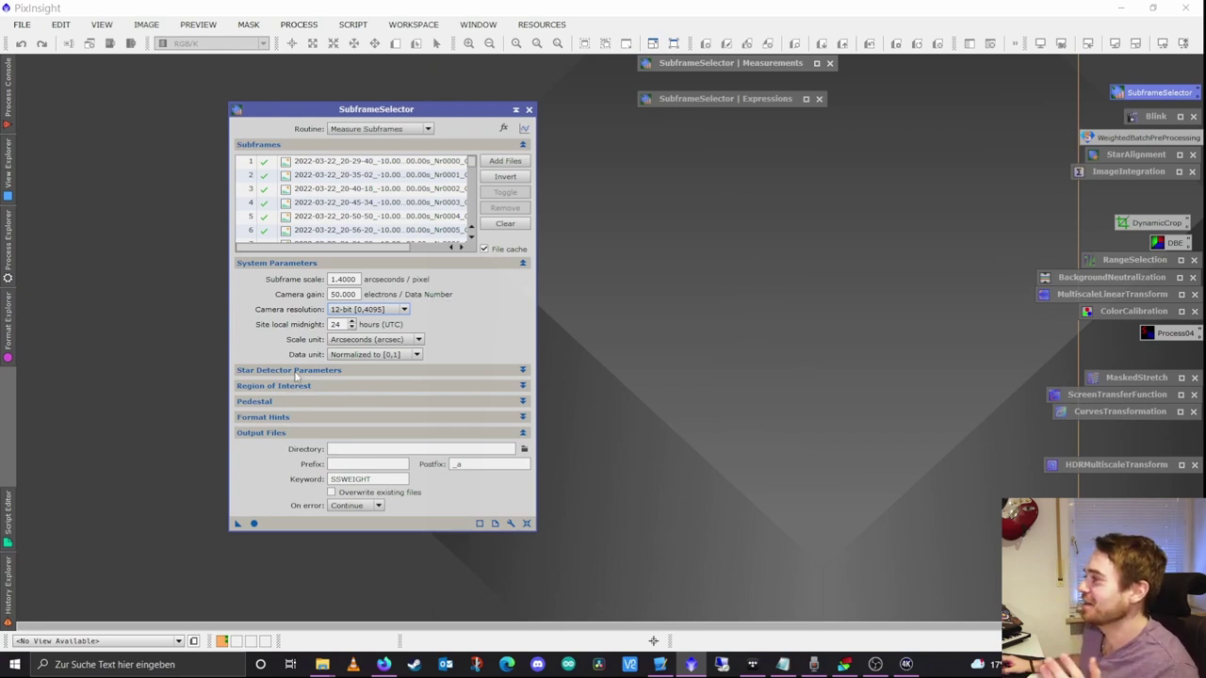
- Check the star detector parameters without changing them and run the measurement on all loaded subframes
click(296, 372)
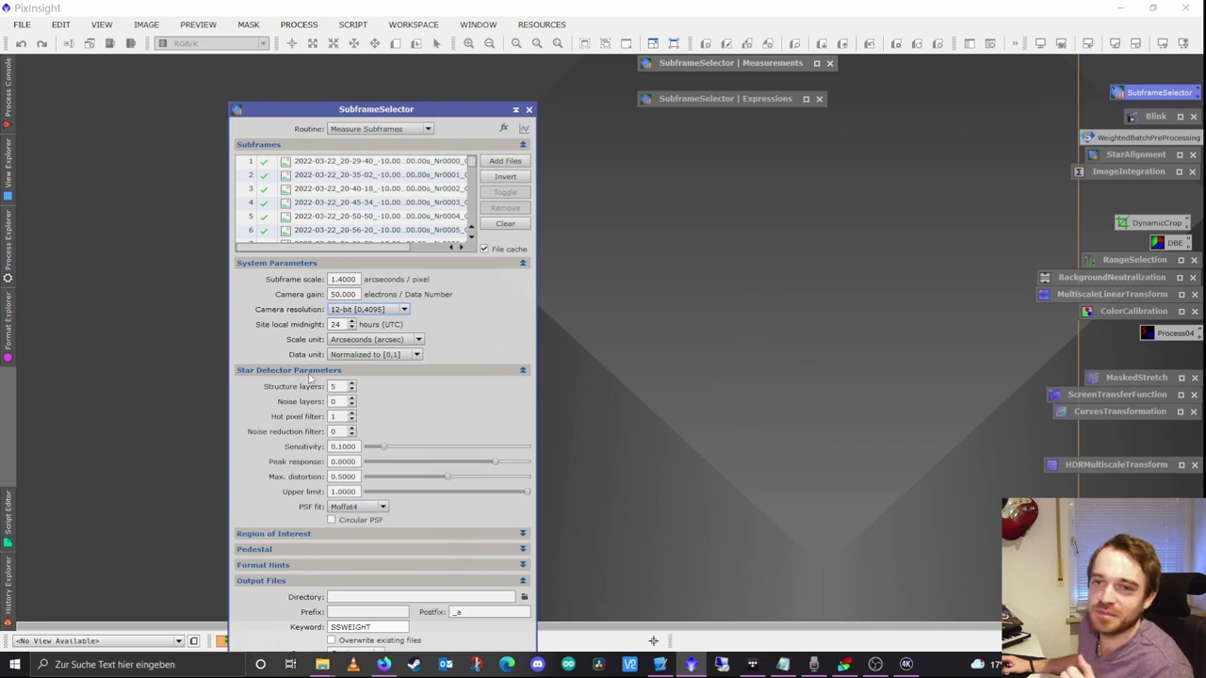
click(282, 370)
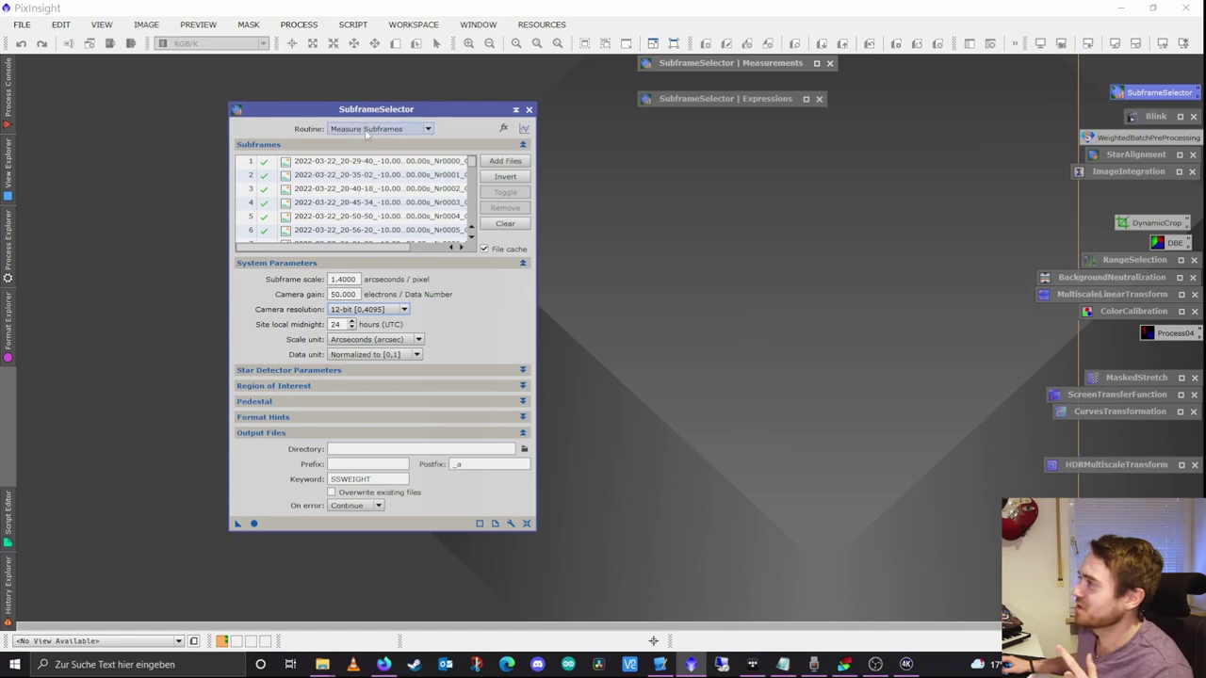
click(254, 524)
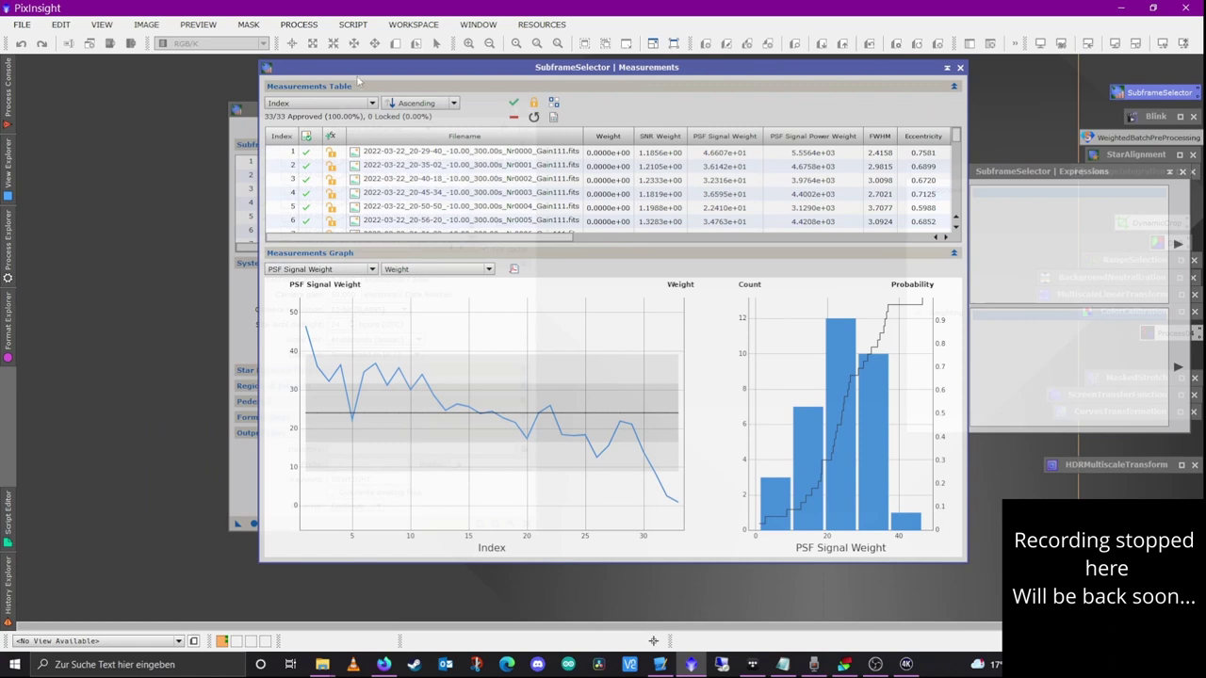
- Arrange the SubframeSelector and Measurements windows side by side and look through all rows and columns of the measurements table
drag(383, 69, 440, 111)
drag(240, 109, 45, 98)
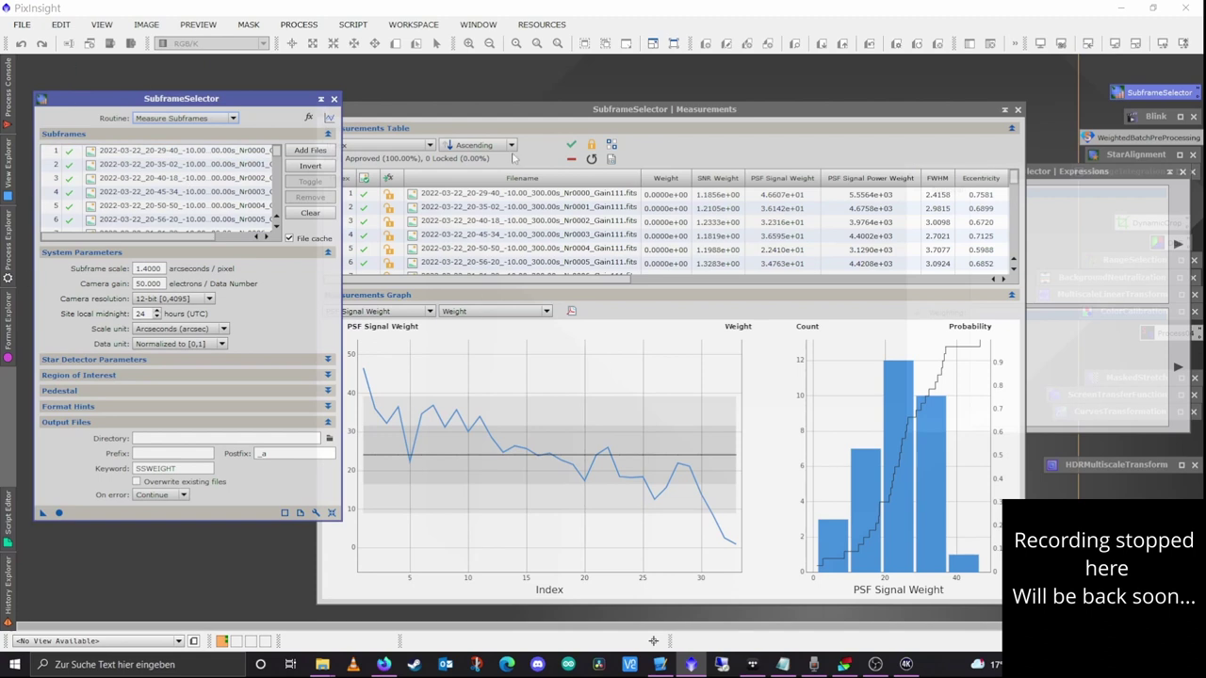
drag(523, 113, 433, 91)
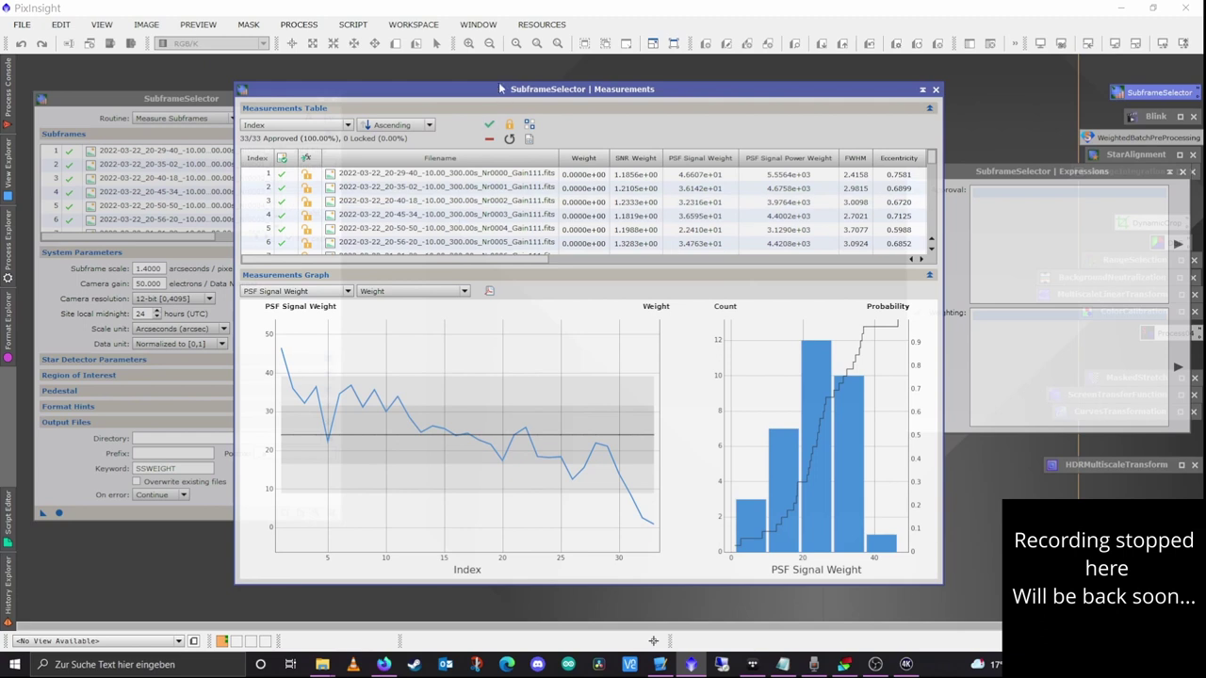
drag(487, 93, 531, 102)
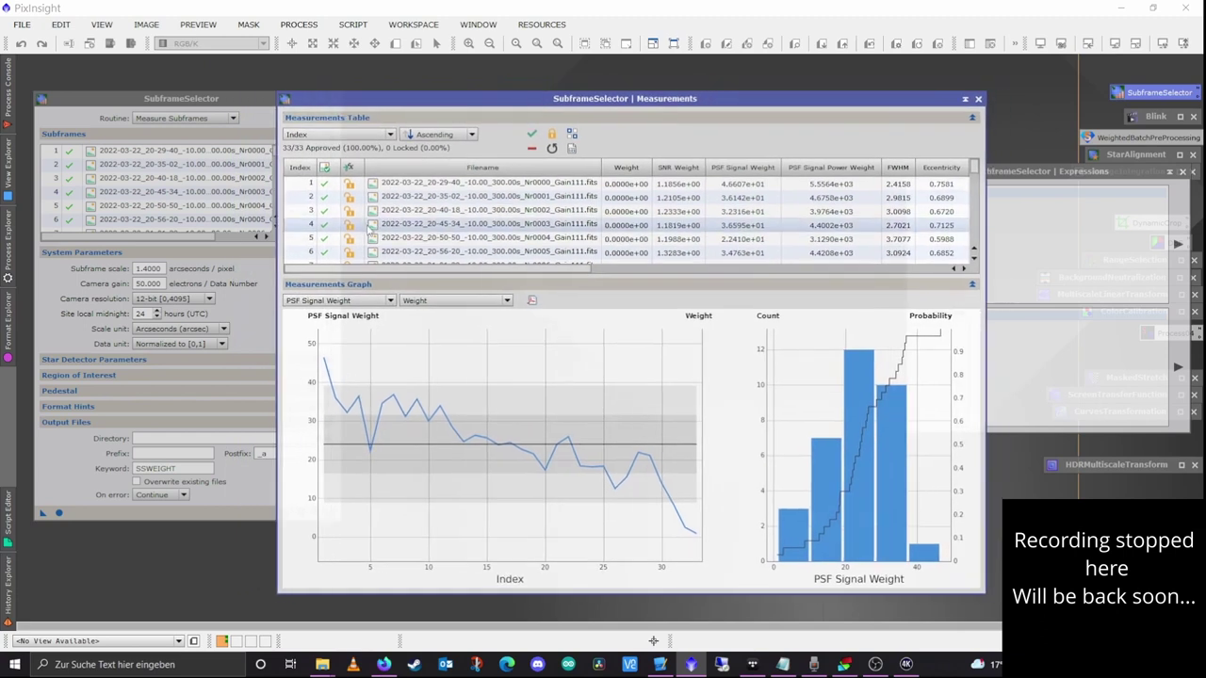
scroll(489, 212, down, 9)
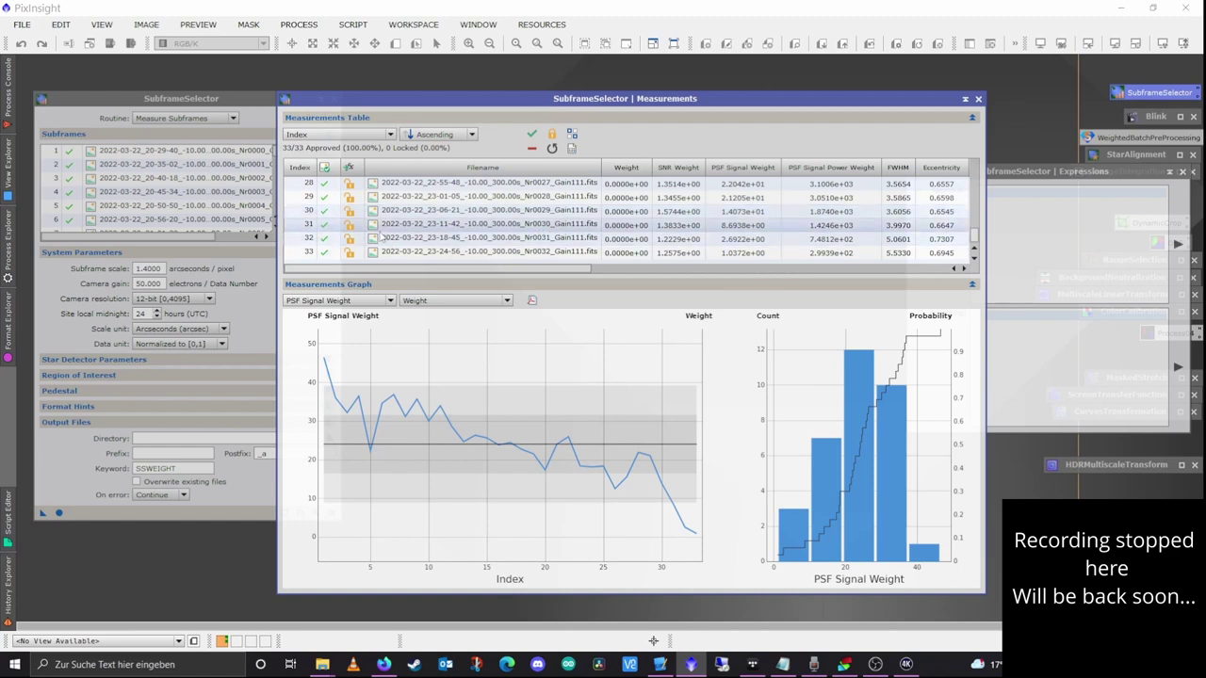
scroll(525, 239, up, 9)
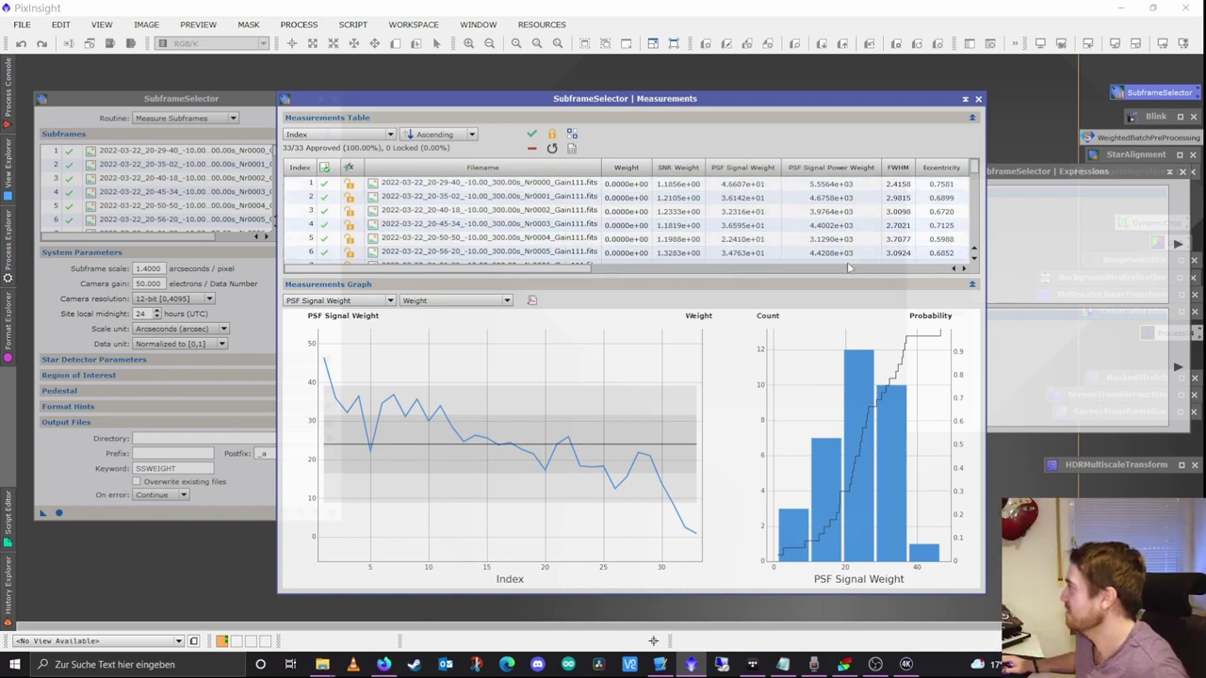
click(916, 269)
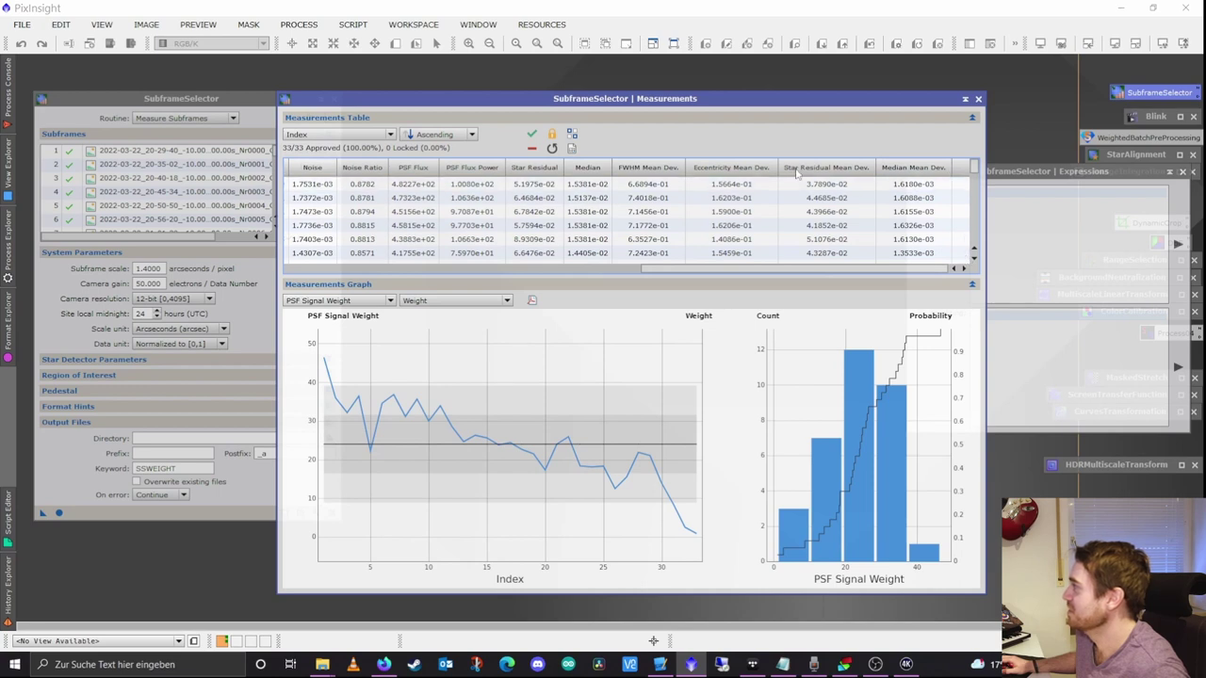
drag(828, 271, 510, 271)
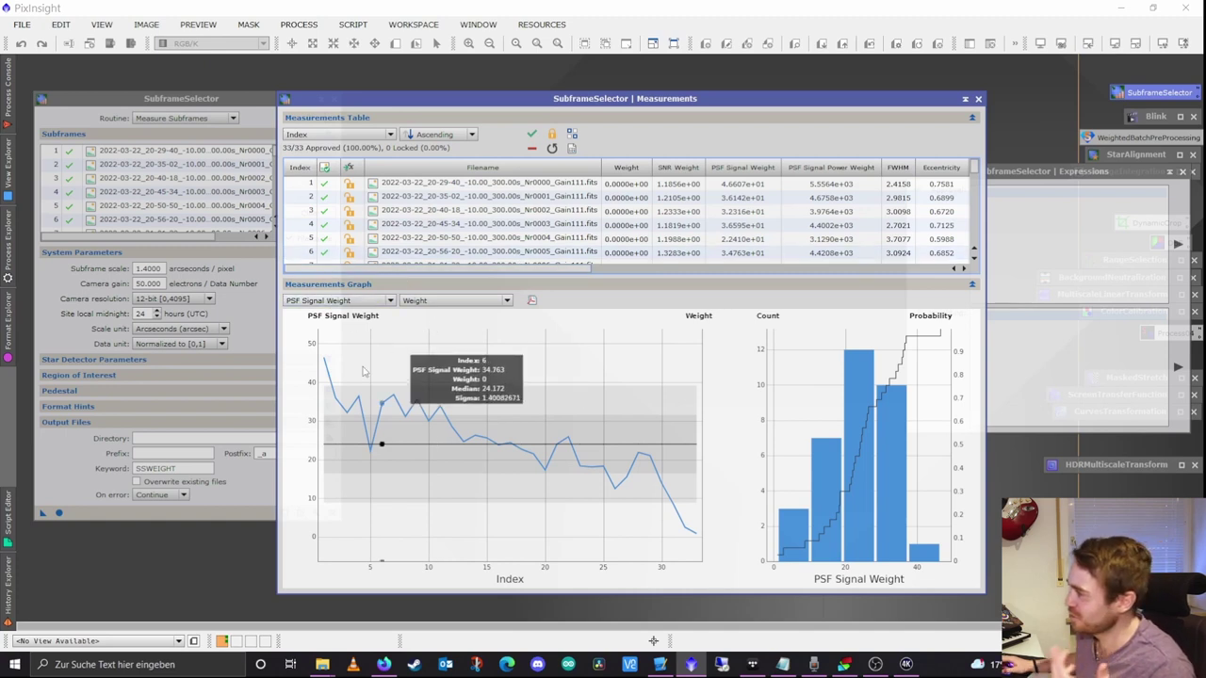
- Plot Stars instead of PSF Signal Weight in the measurements graph
mouse_move(348, 386)
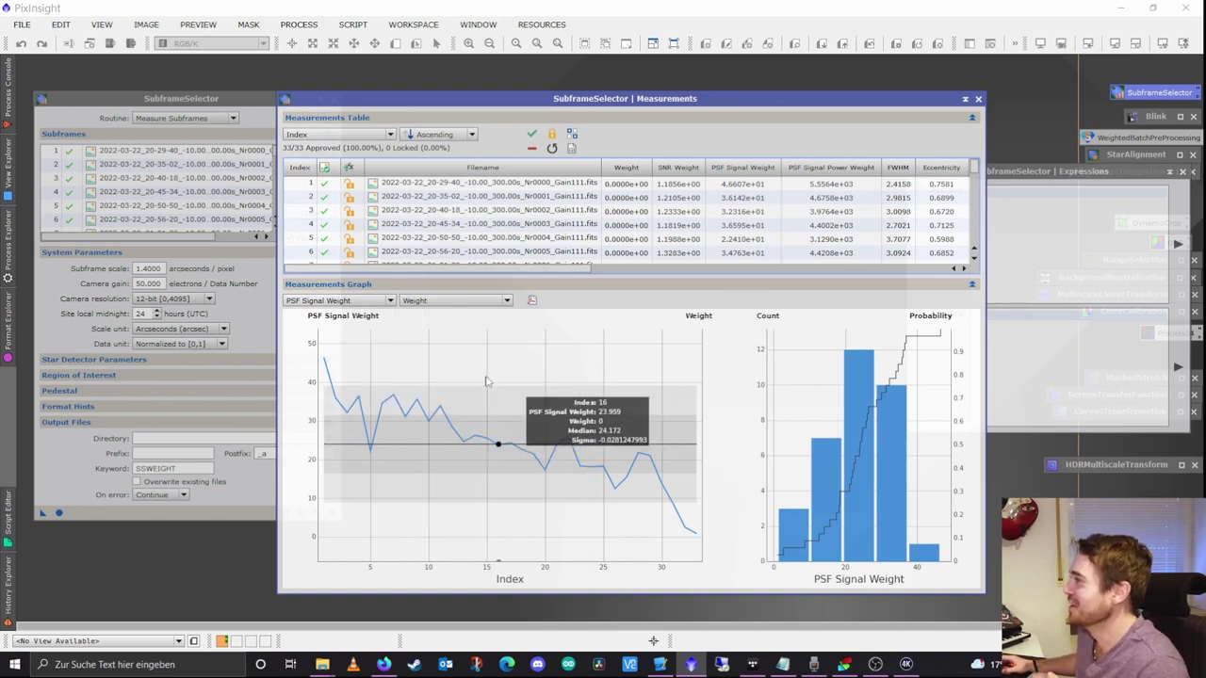
click(348, 302)
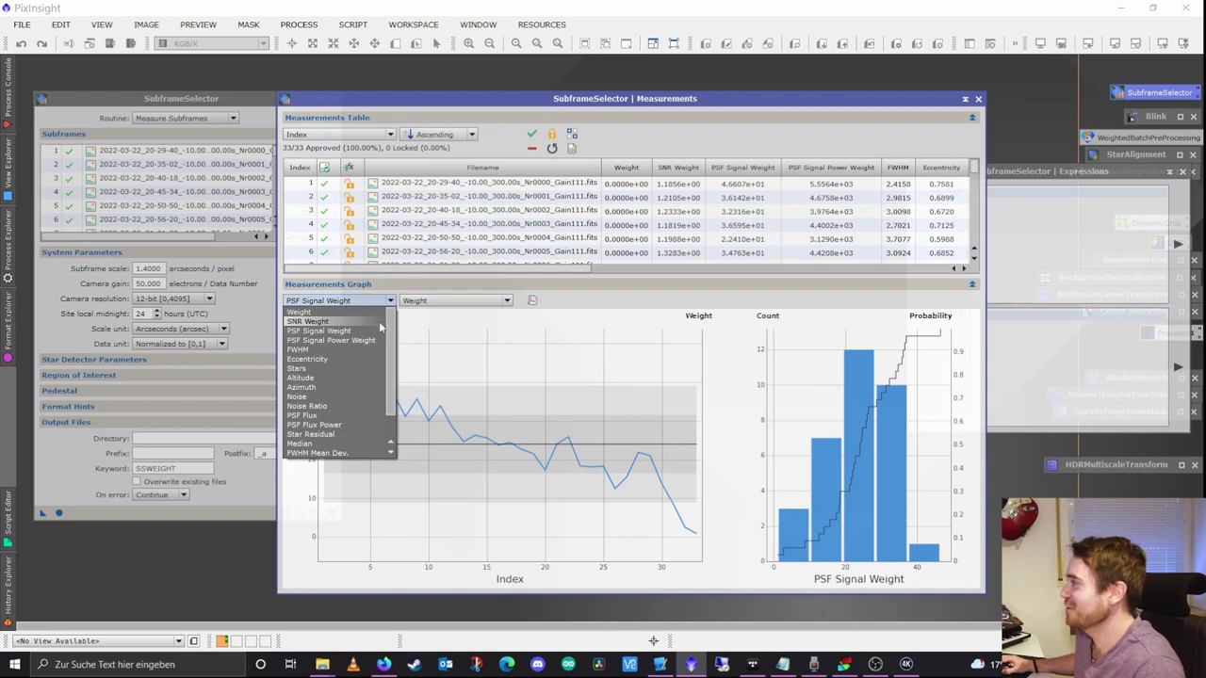
scroll(397, 386, down, 1)
scroll(392, 369, up, 1)
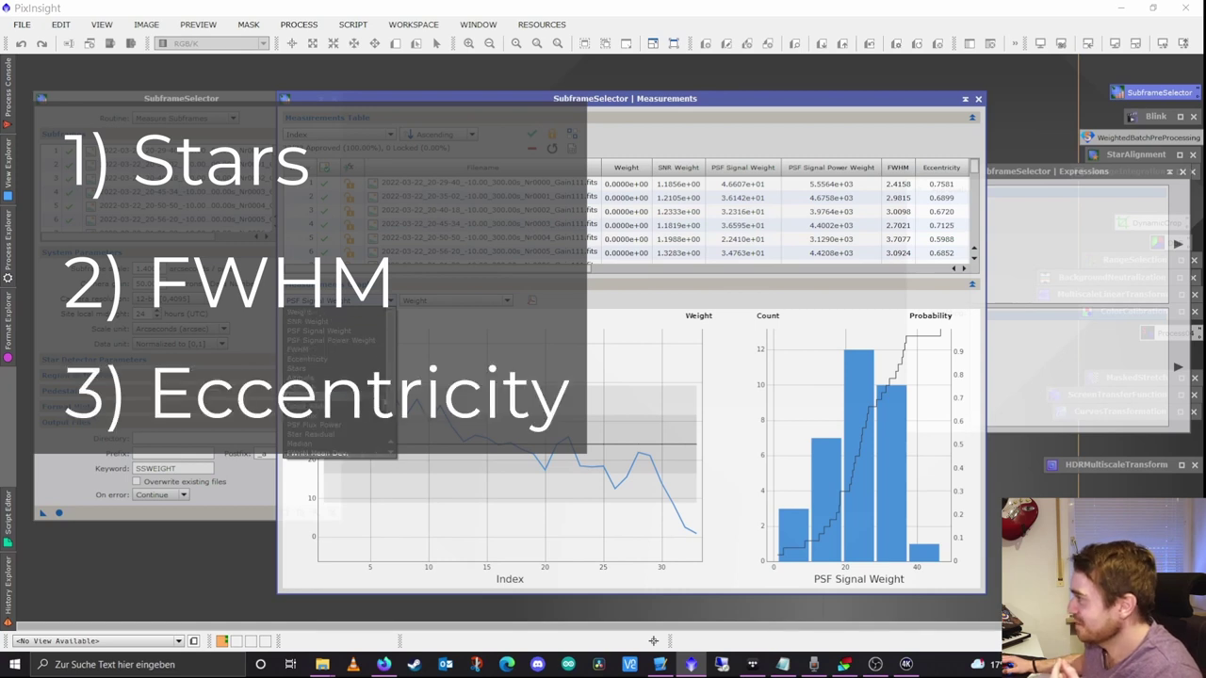
scroll(375, 421, down, 1)
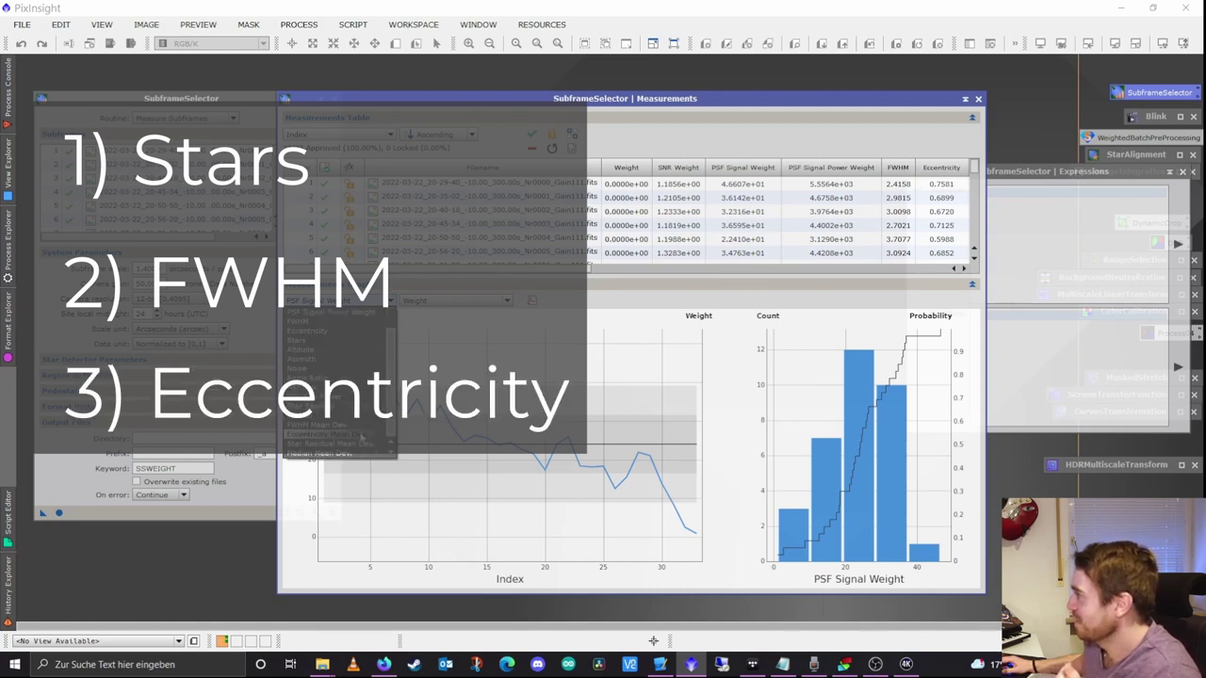
scroll(357, 414, up, 1)
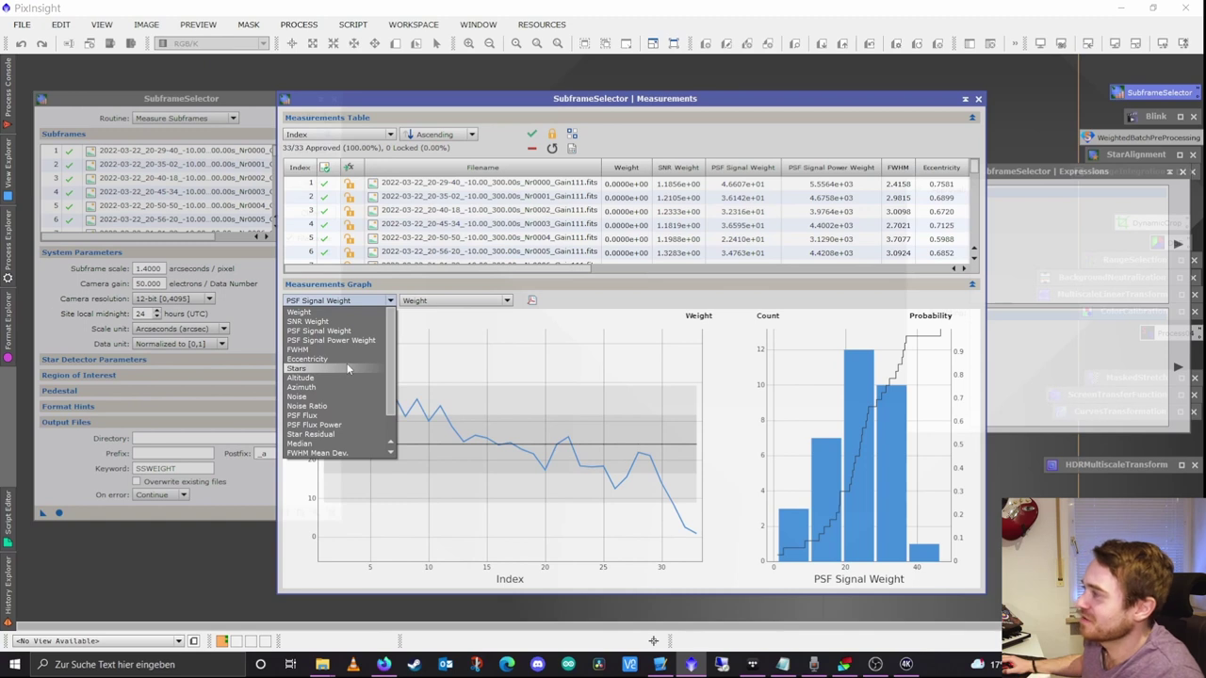
click(346, 368)
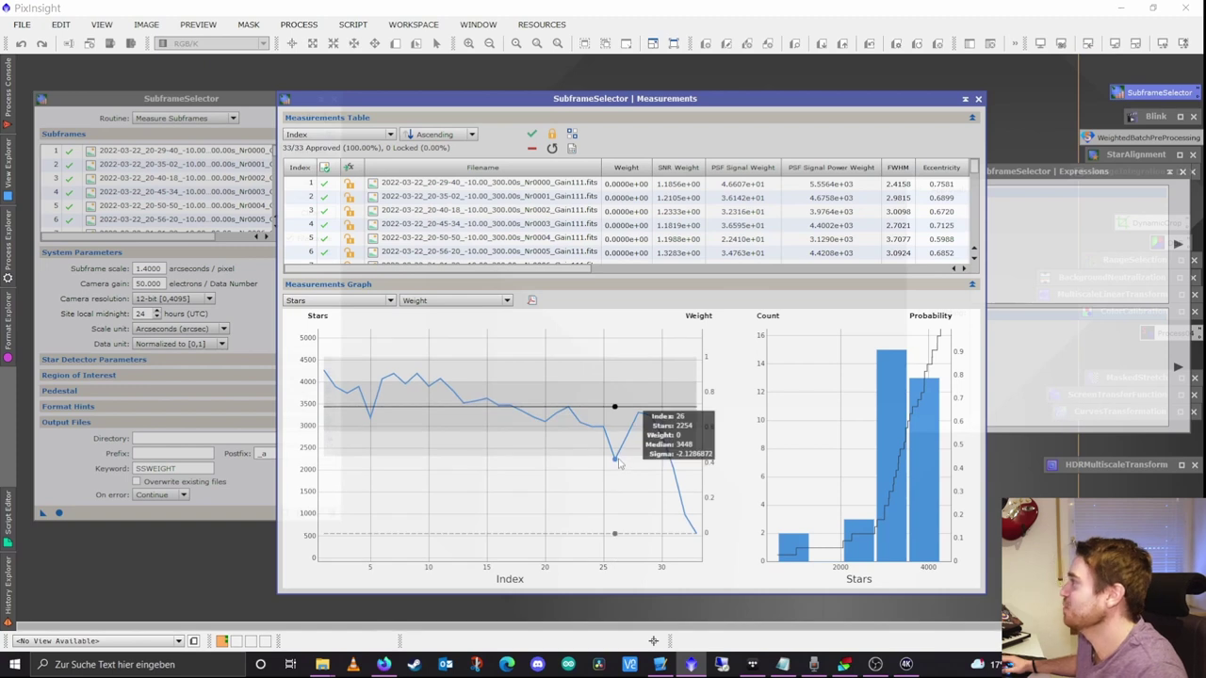
- Open the image of subframe 26 from the measurements table, uncovered by the dialogs, and auto-stretch its display
scroll(424, 226, down, 7)
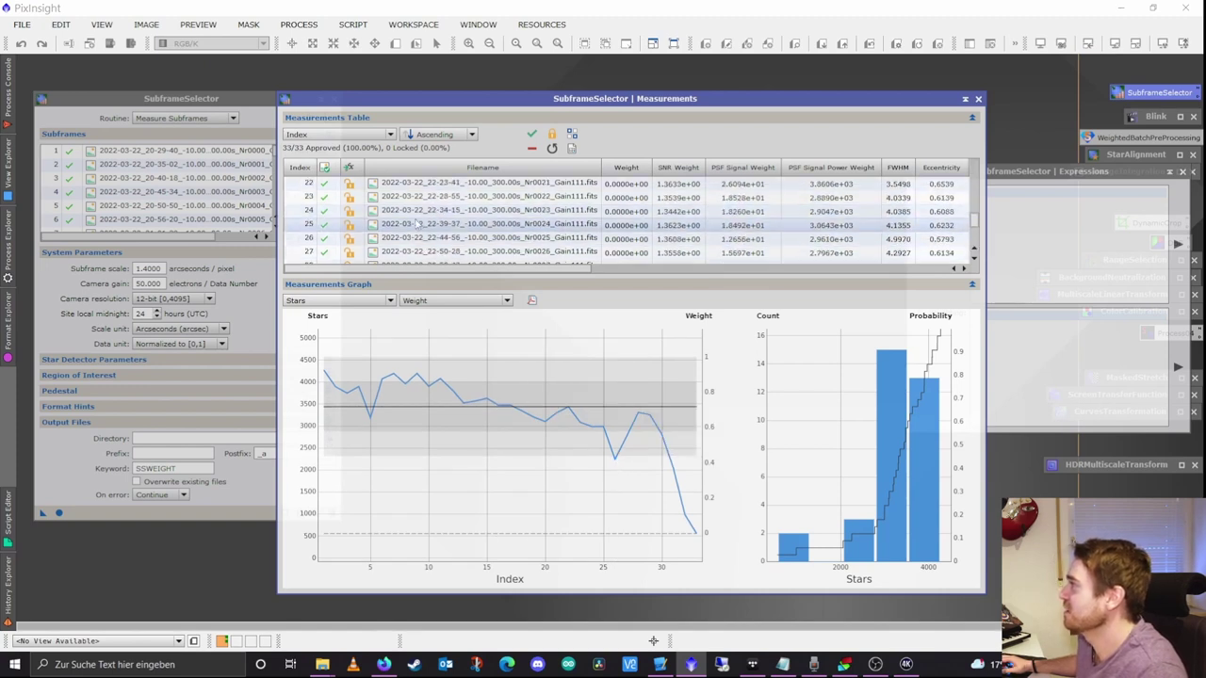
click(416, 239)
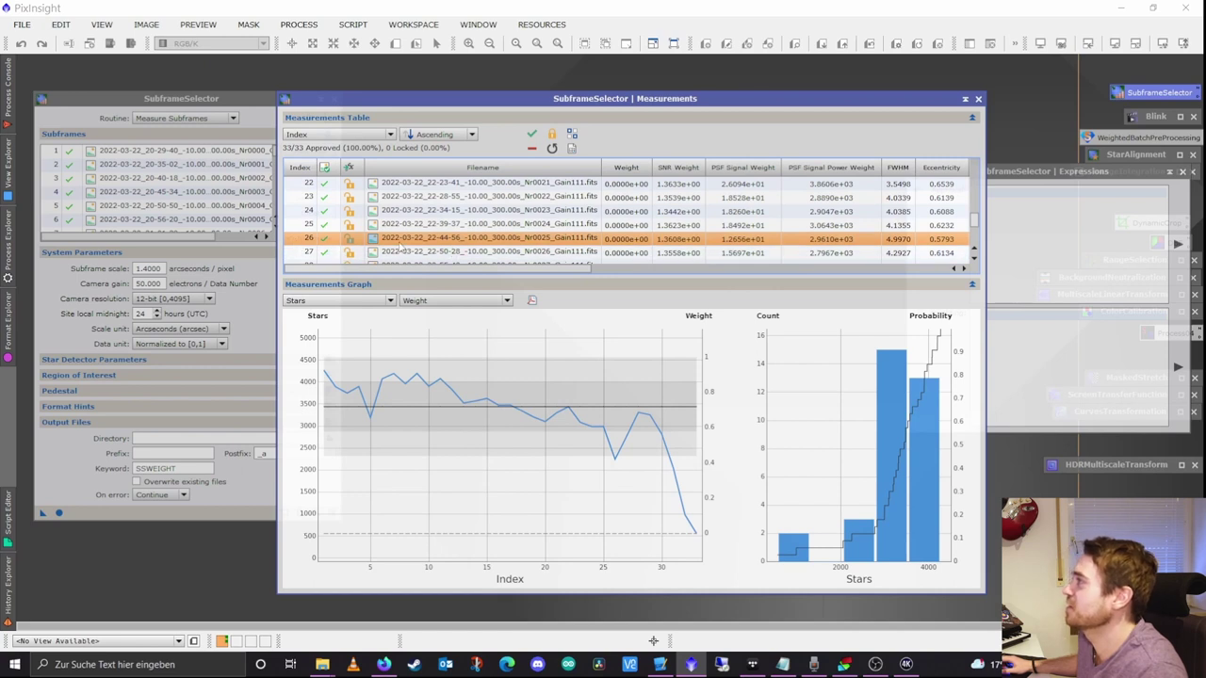
double_click(400, 241)
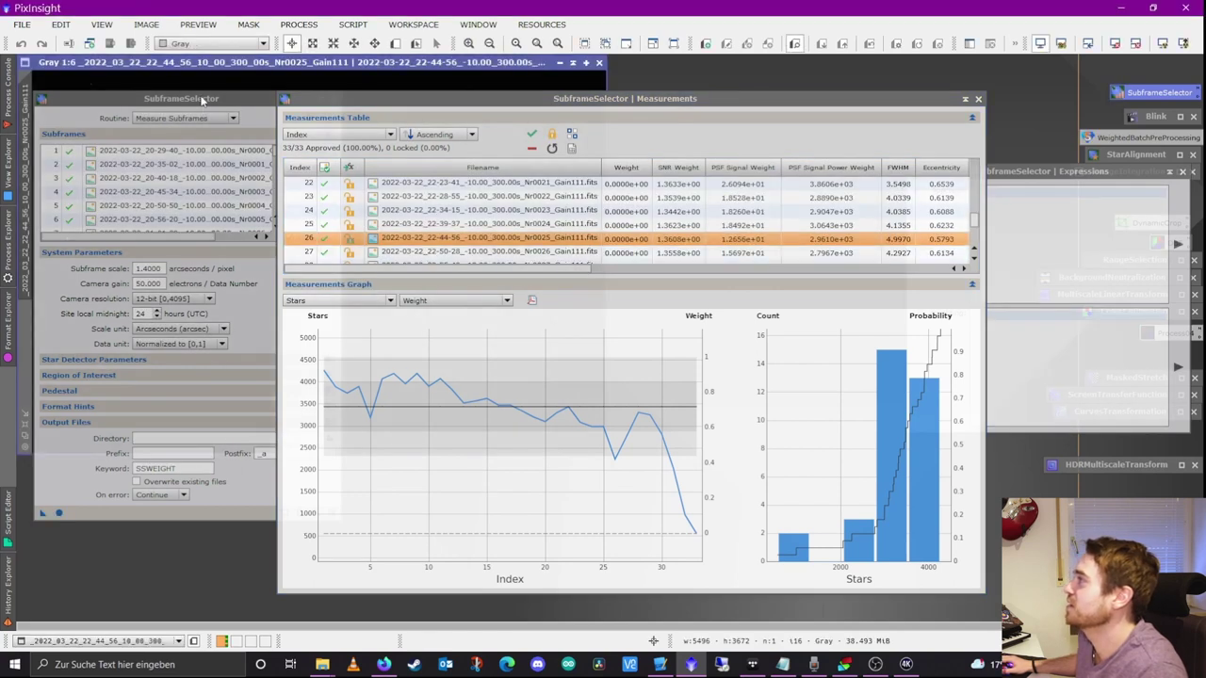
drag(200, 101, 671, 101)
drag(320, 102, 593, 106)
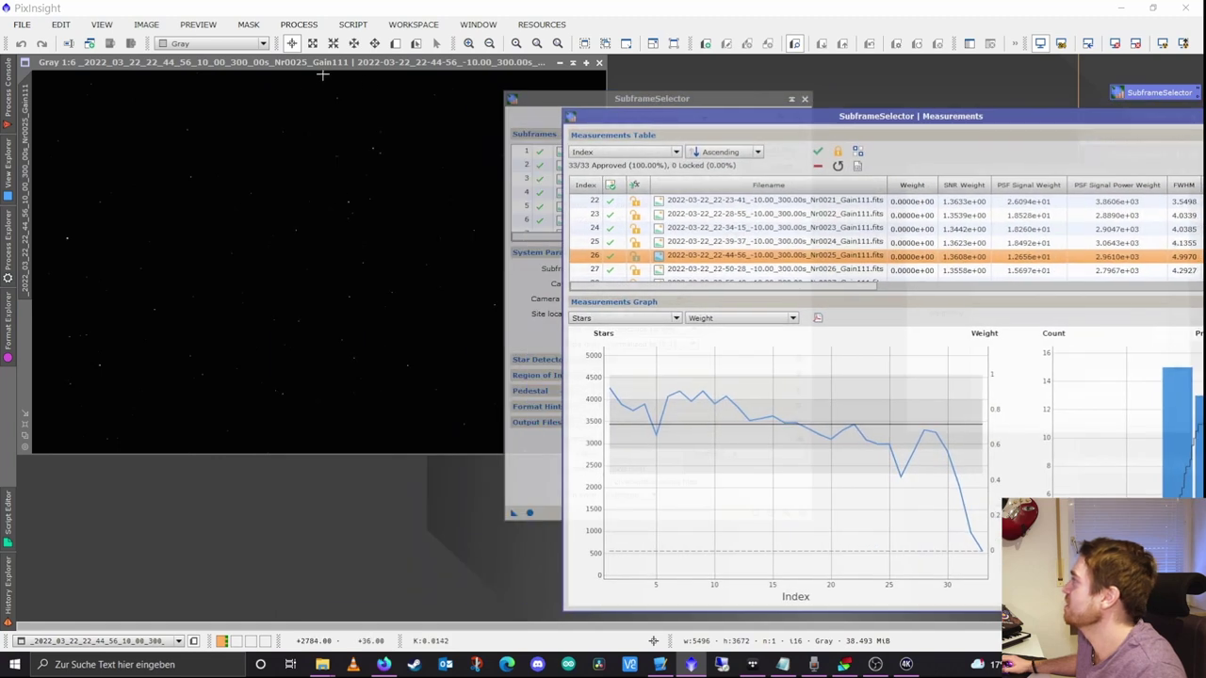
click(1163, 43)
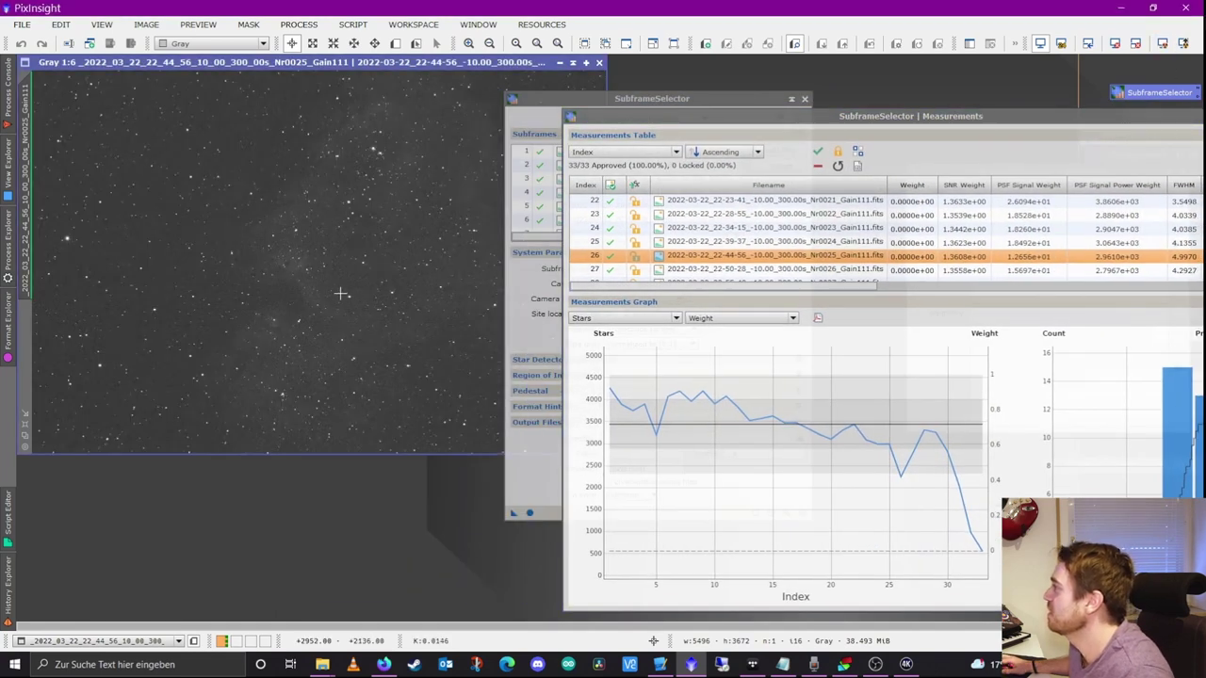
- Inspect the stars and nebulosity in the stretched image of subframe 26 and check its point in the Stars graph
scroll(335, 292, up, 3)
scroll(345, 288, up, 2)
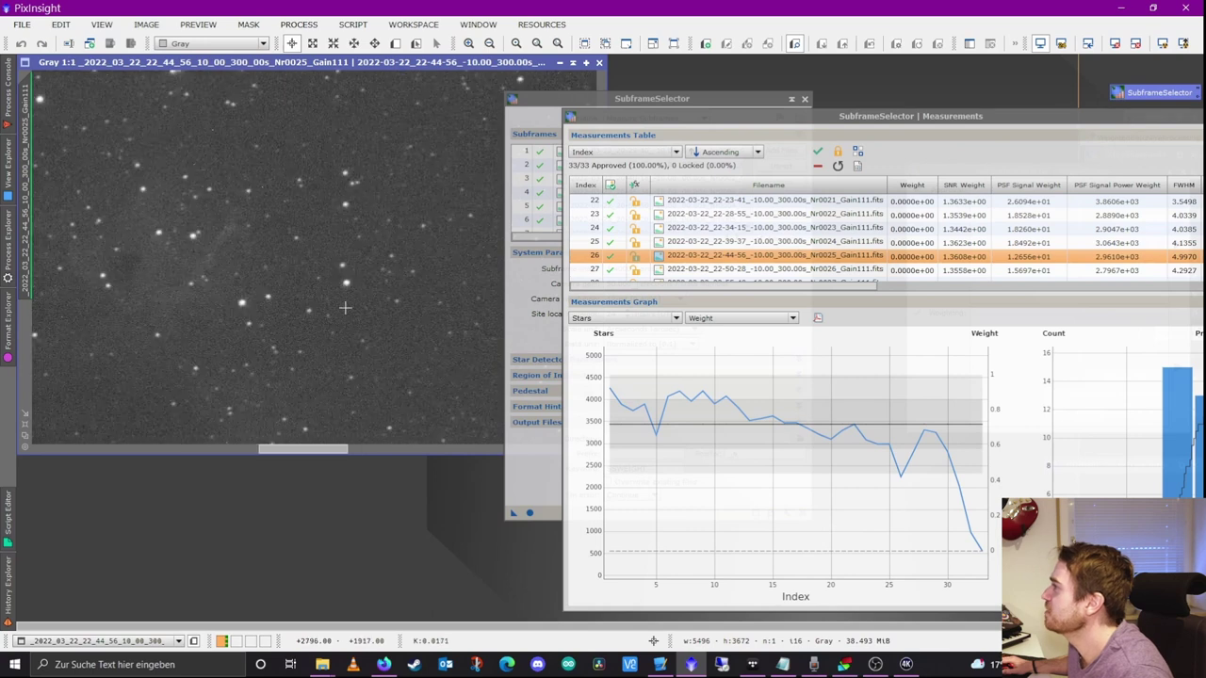
scroll(238, 381, down, 3)
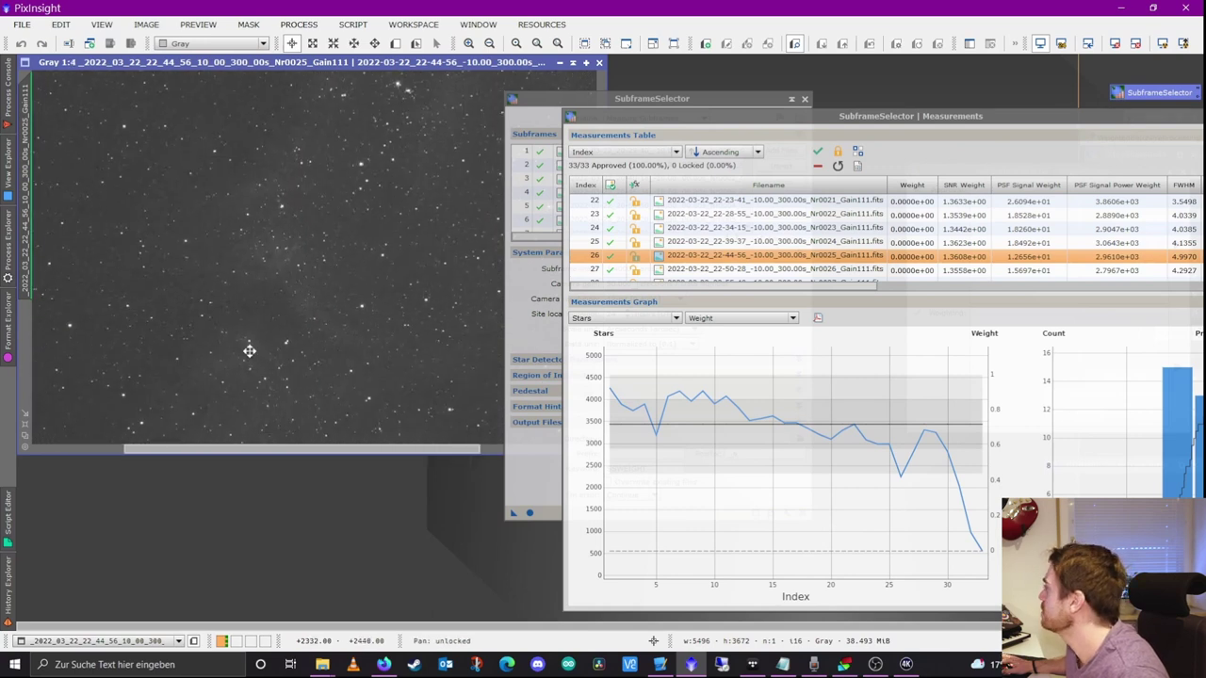
drag(248, 348, 353, 241)
scroll(369, 310, down, 3)
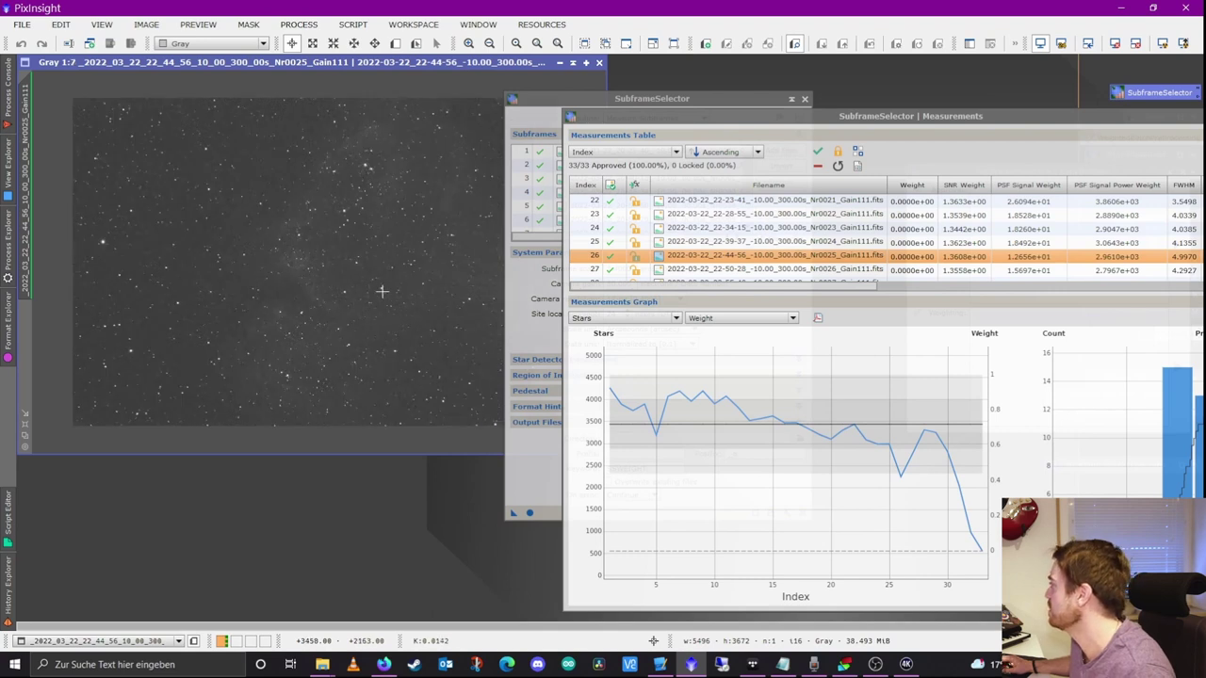
mouse_move(825, 450)
mouse_move(901, 484)
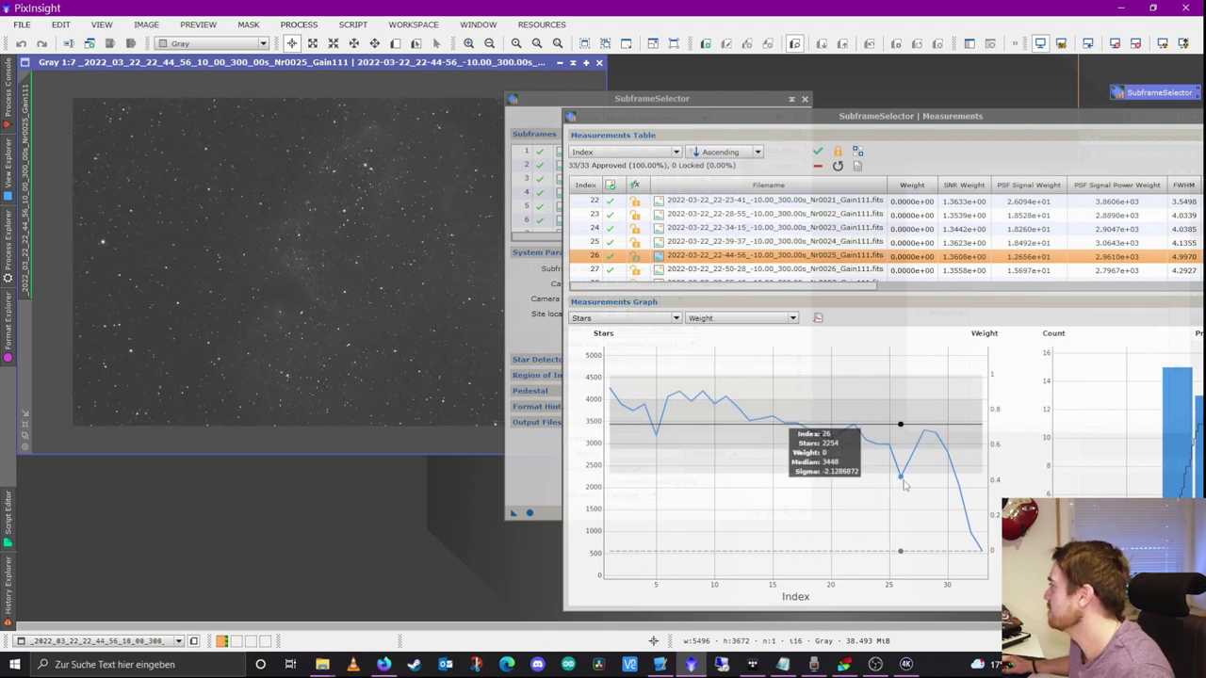
- Pick subframe 28 from the Stars graph for comparison and open its image from the measurements table
mouse_move(928, 437)
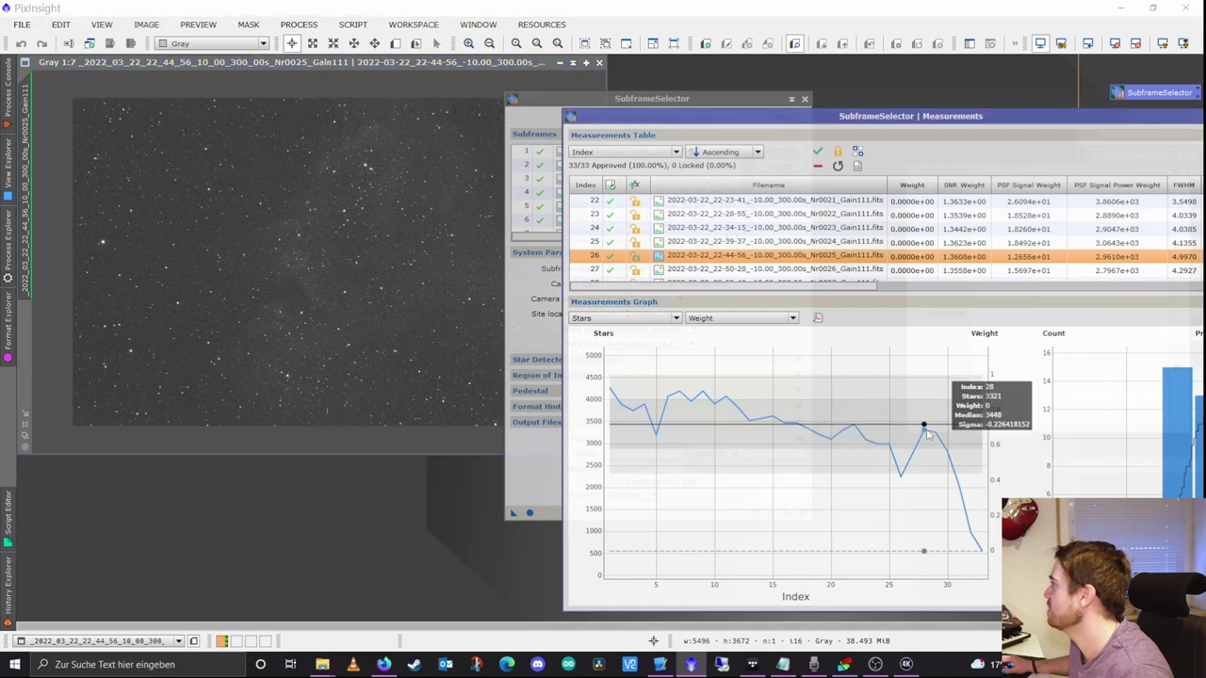
scroll(706, 247, down, 1)
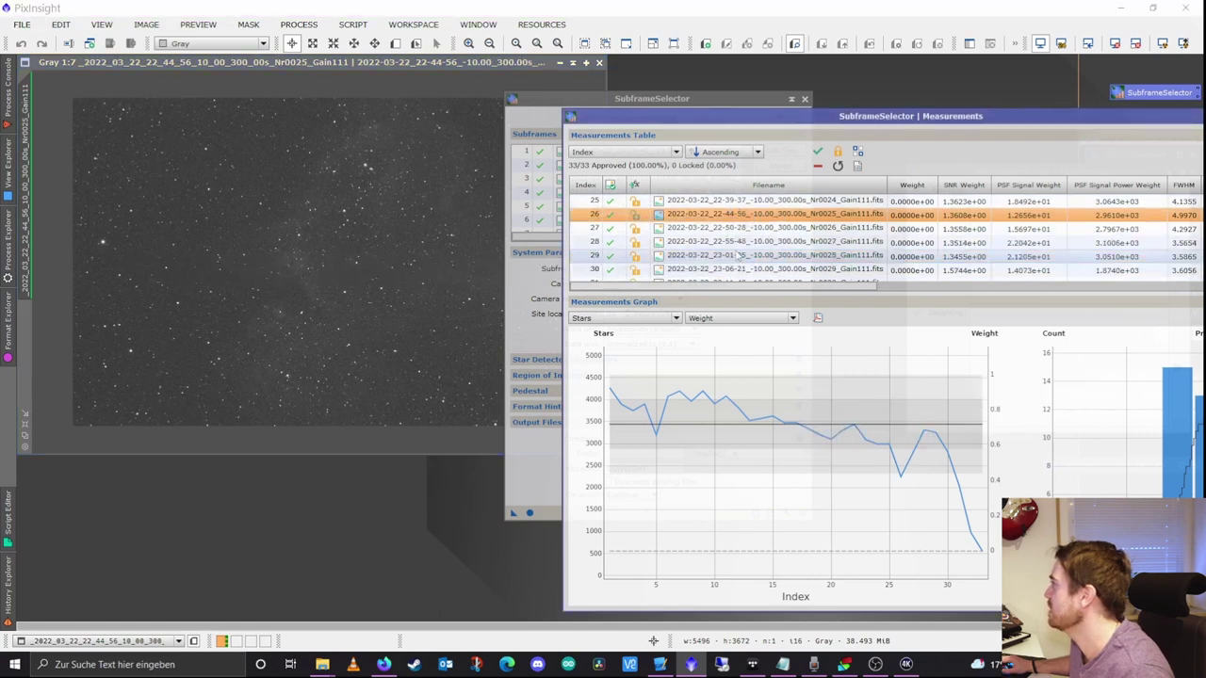
click(703, 243)
double_click(703, 243)
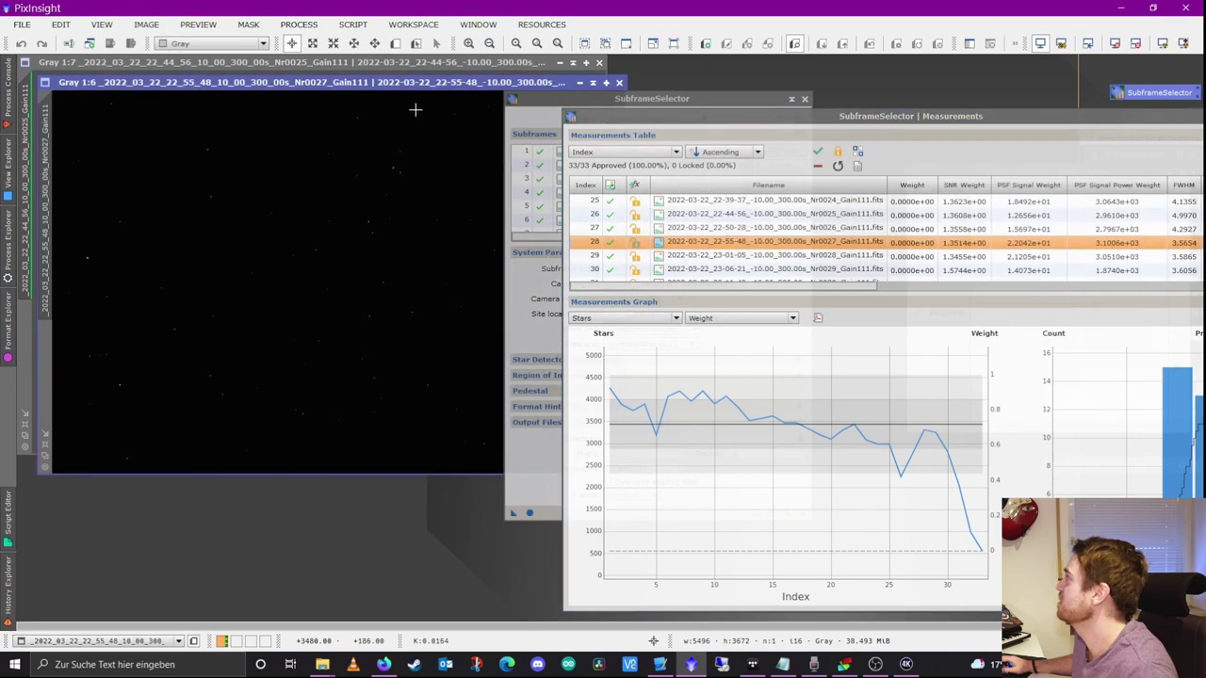
- Auto-stretch the display of subframe 28's image and place its window below the stretched image of subframe 26
drag(405, 84, 457, 139)
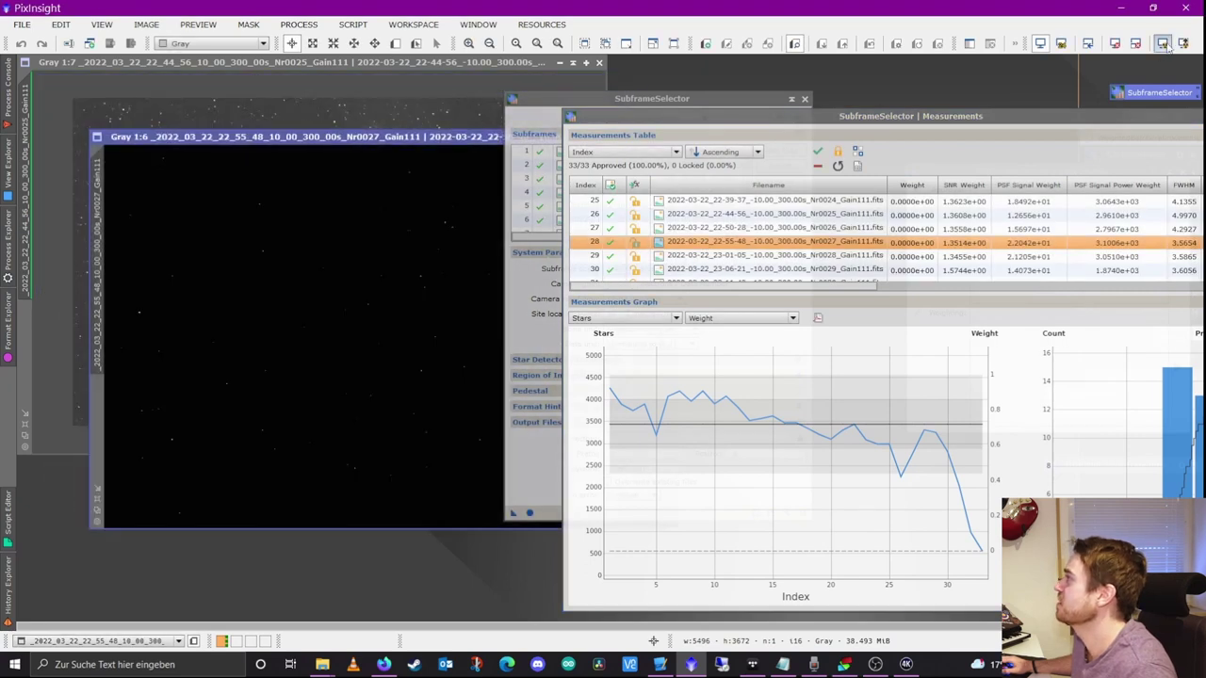
key(ctrl+a)
drag(389, 140, 296, 240)
- Compare the stars and nebulosity of subframes 26 and 28 by alternately bringing each image to the front
click(341, 171)
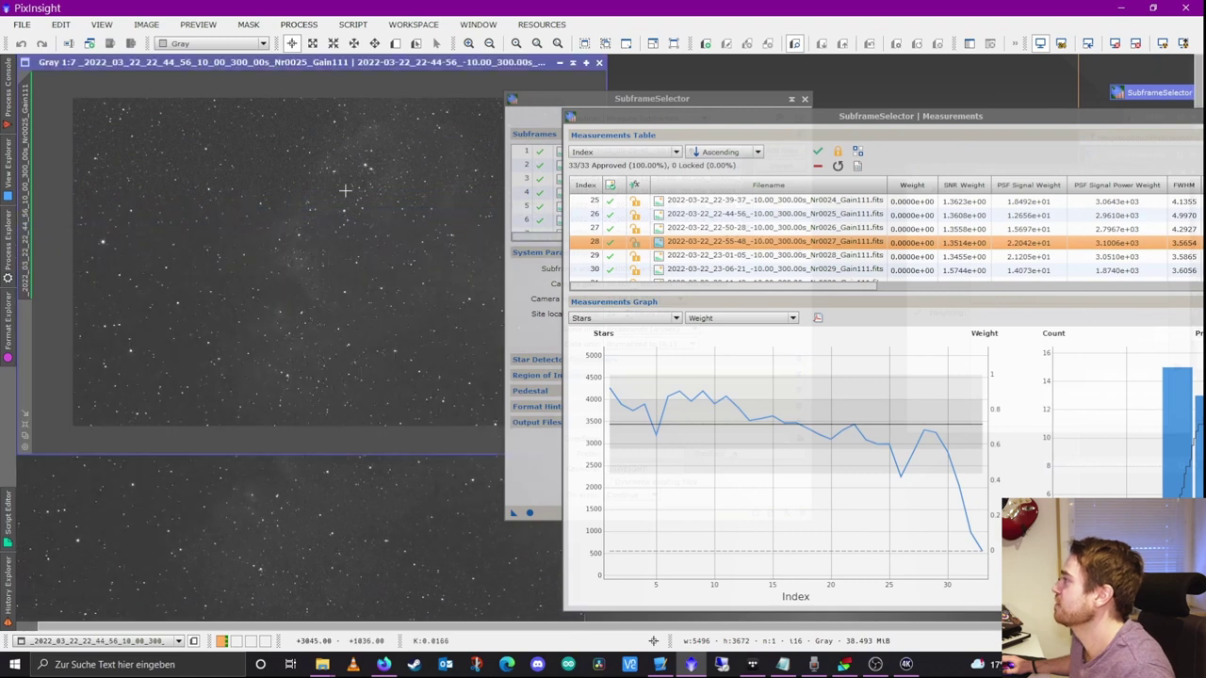
click(292, 518)
click(286, 164)
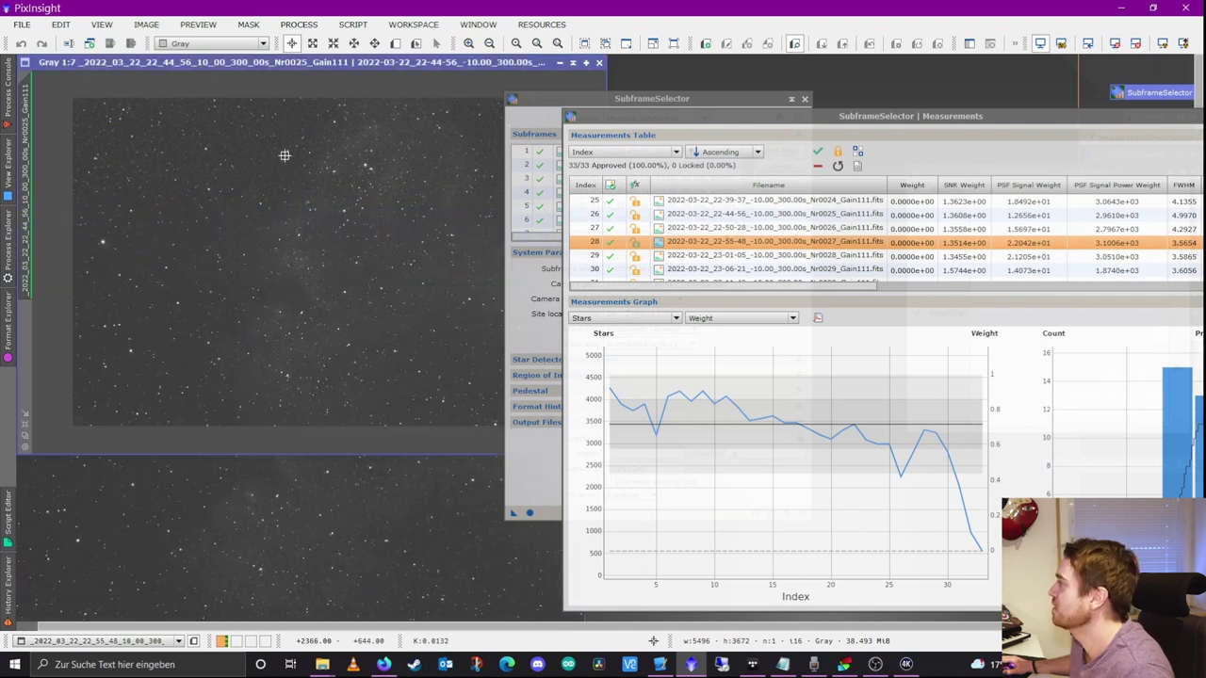
click(242, 498)
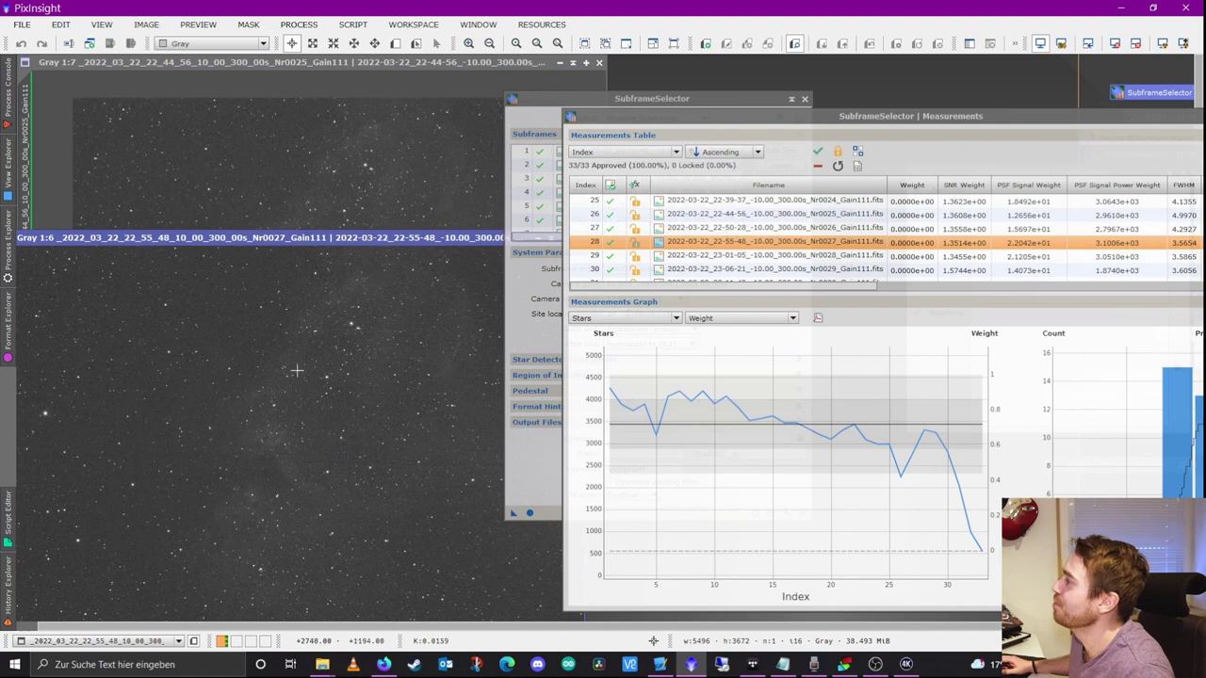
click(296, 178)
click(234, 523)
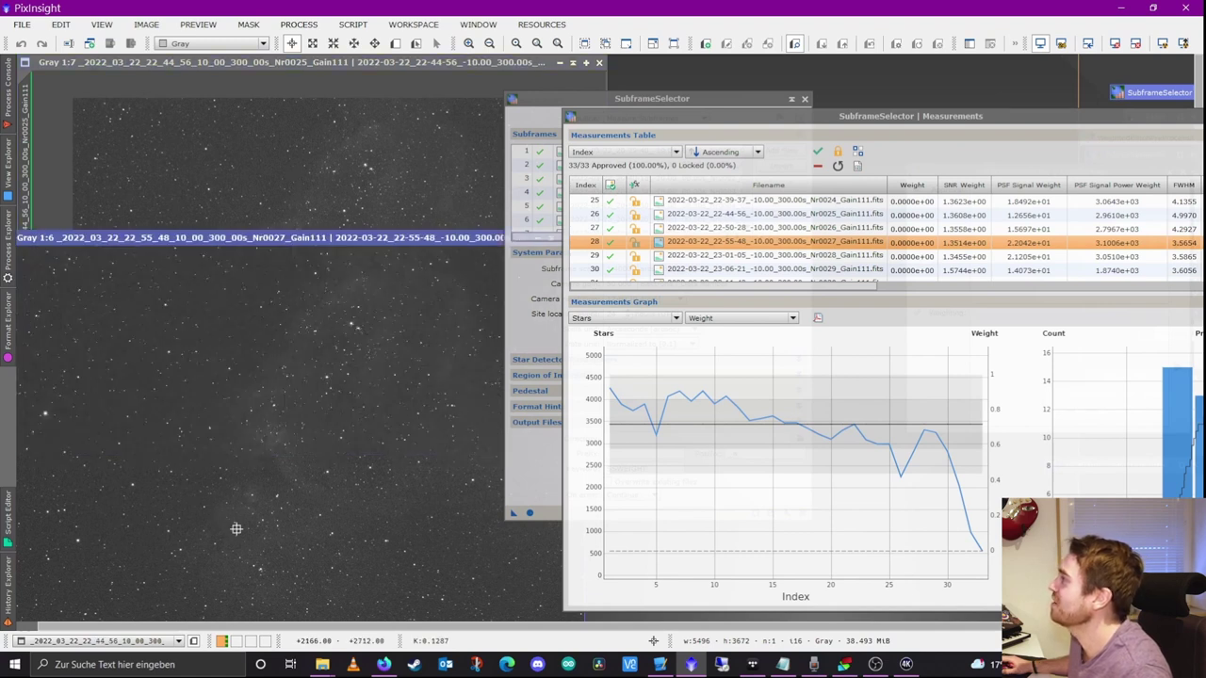
click(276, 168)
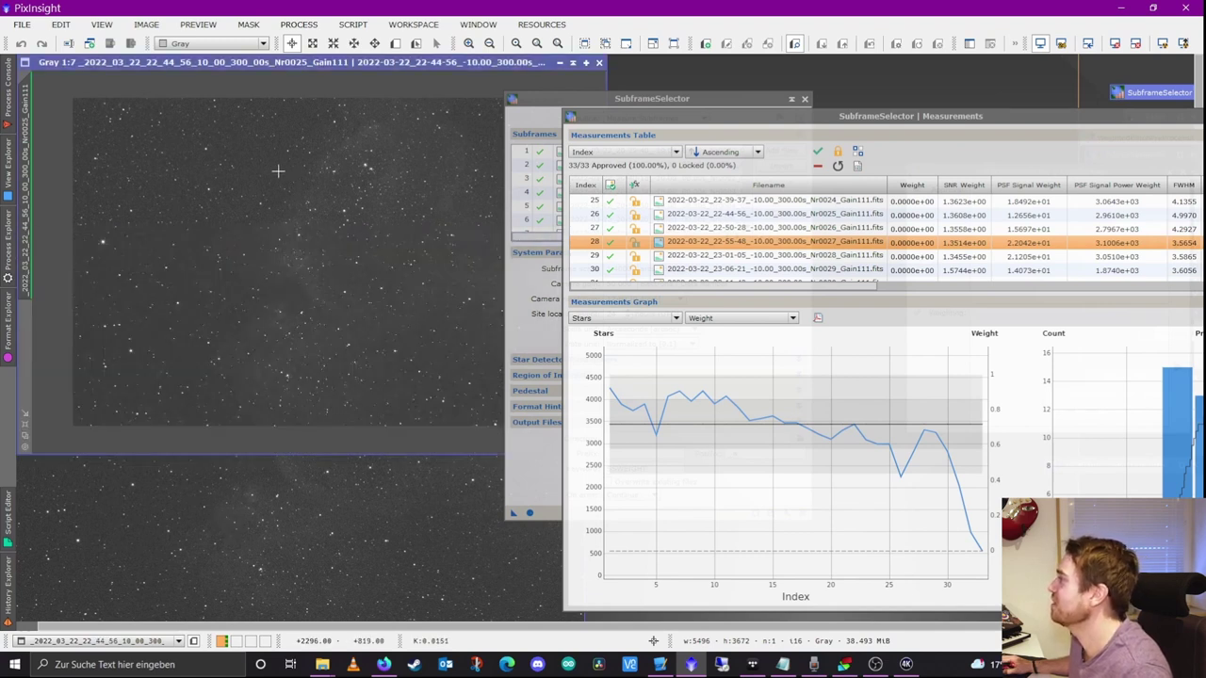
click(285, 527)
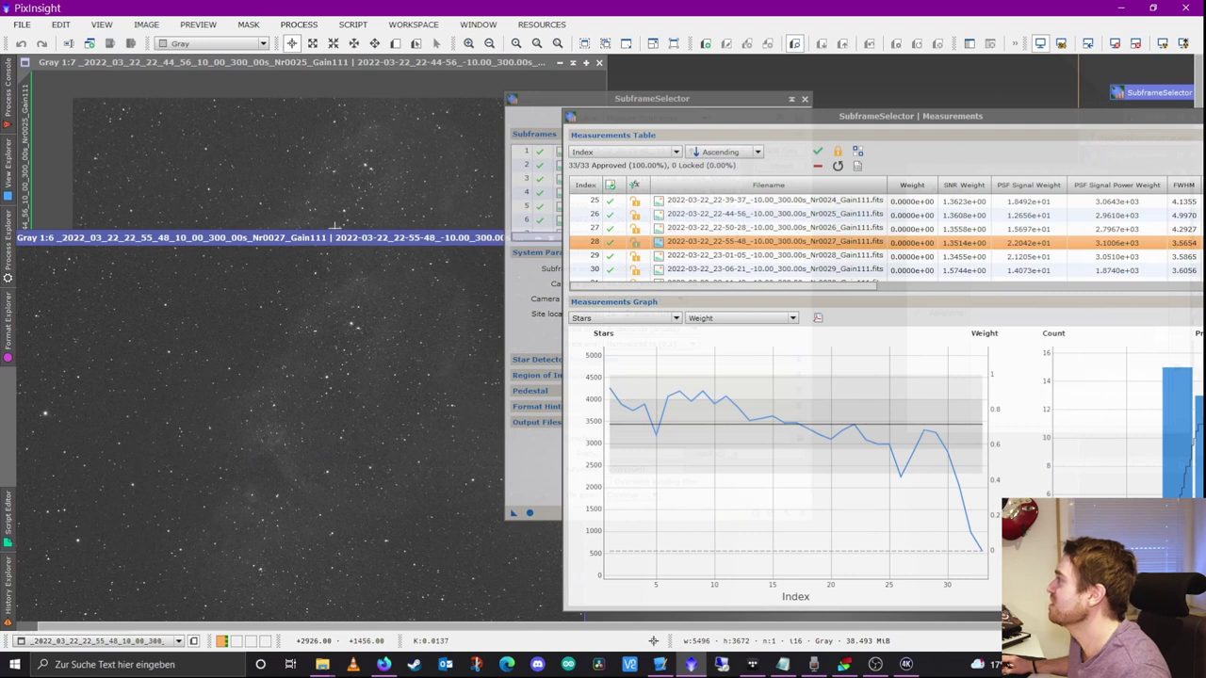
click(312, 169)
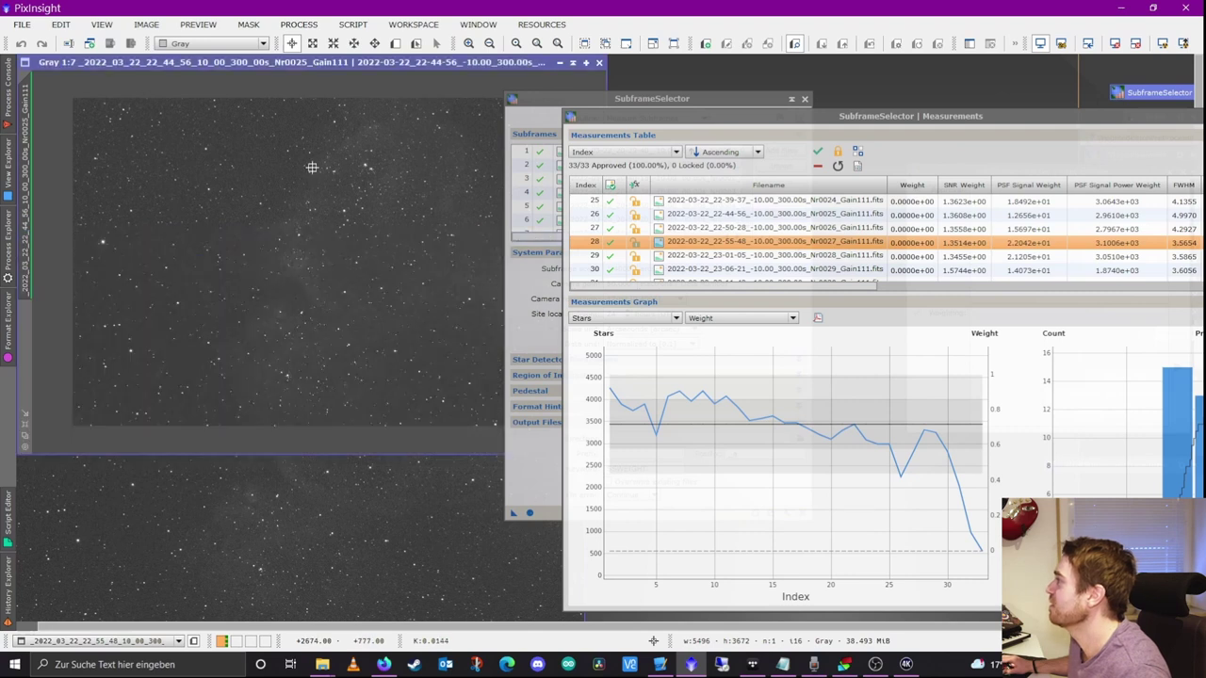
click(347, 546)
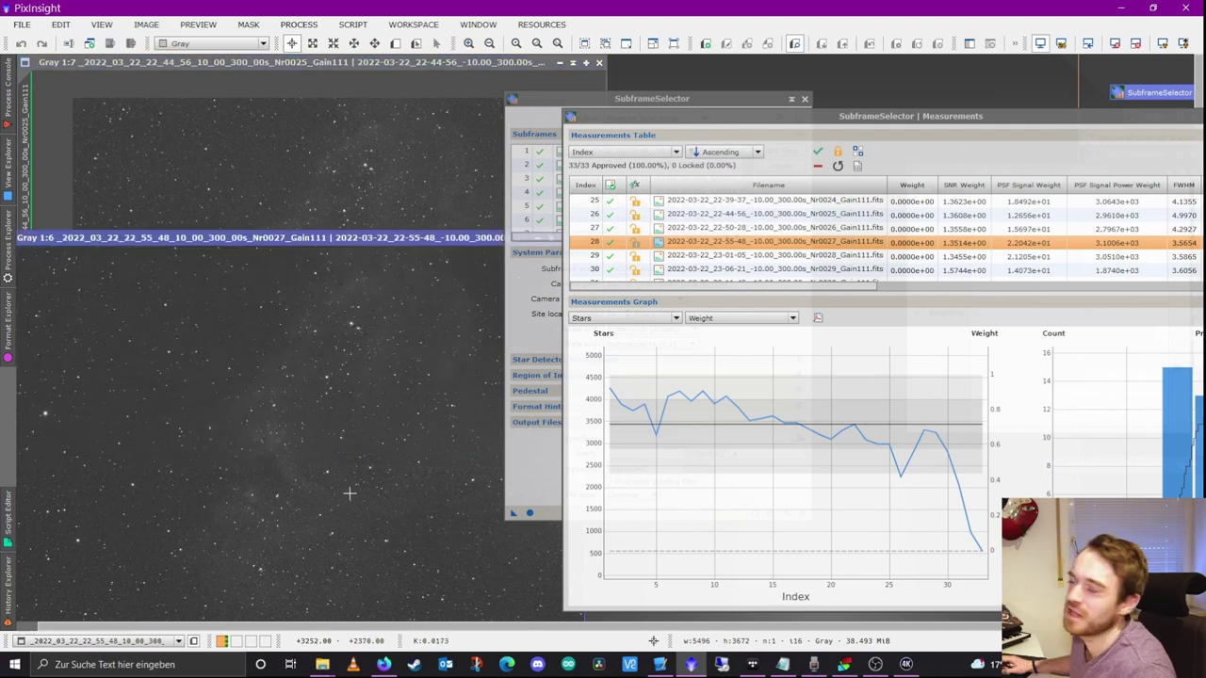
click(348, 149)
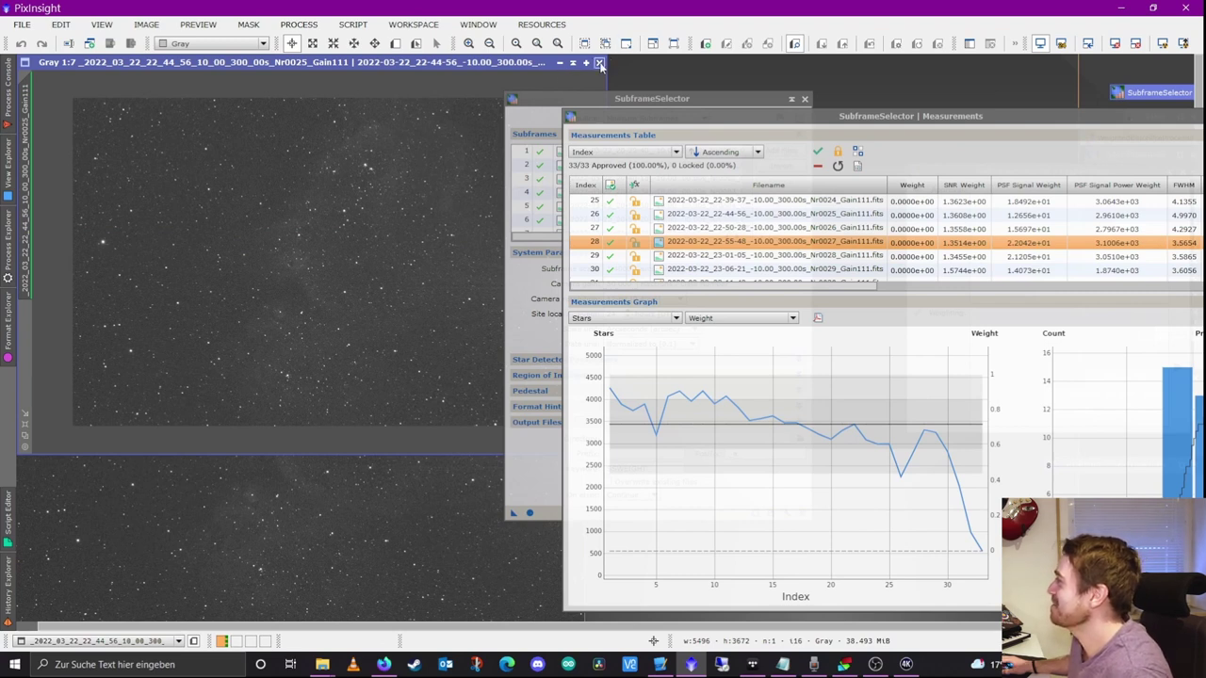
- Close the images of subframes 26 and 28 and move the measurements window fully into view
click(599, 62)
drag(401, 243, 325, 141)
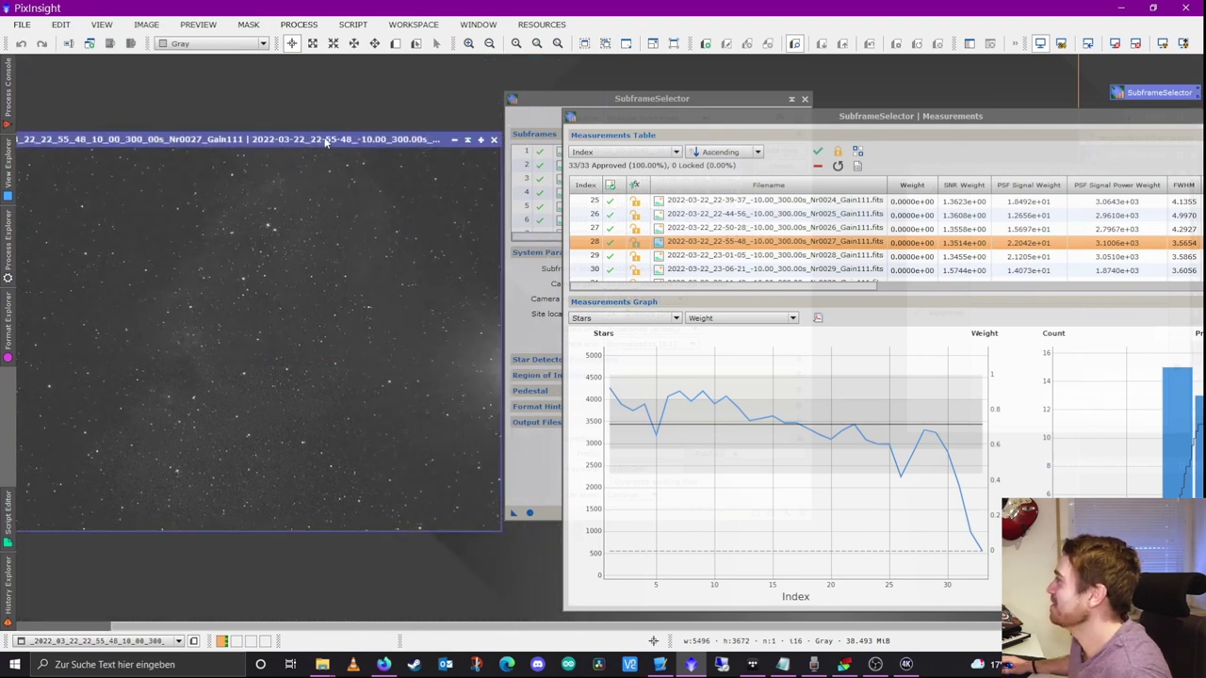
click(492, 139)
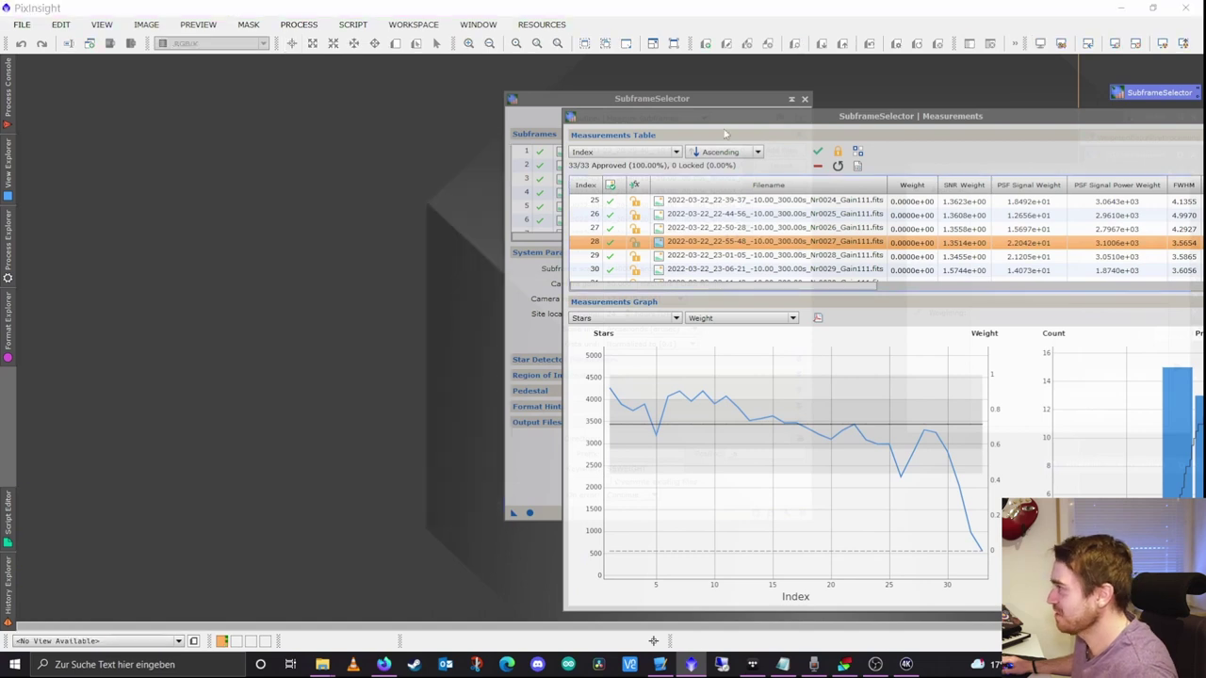
drag(725, 123, 193, 105)
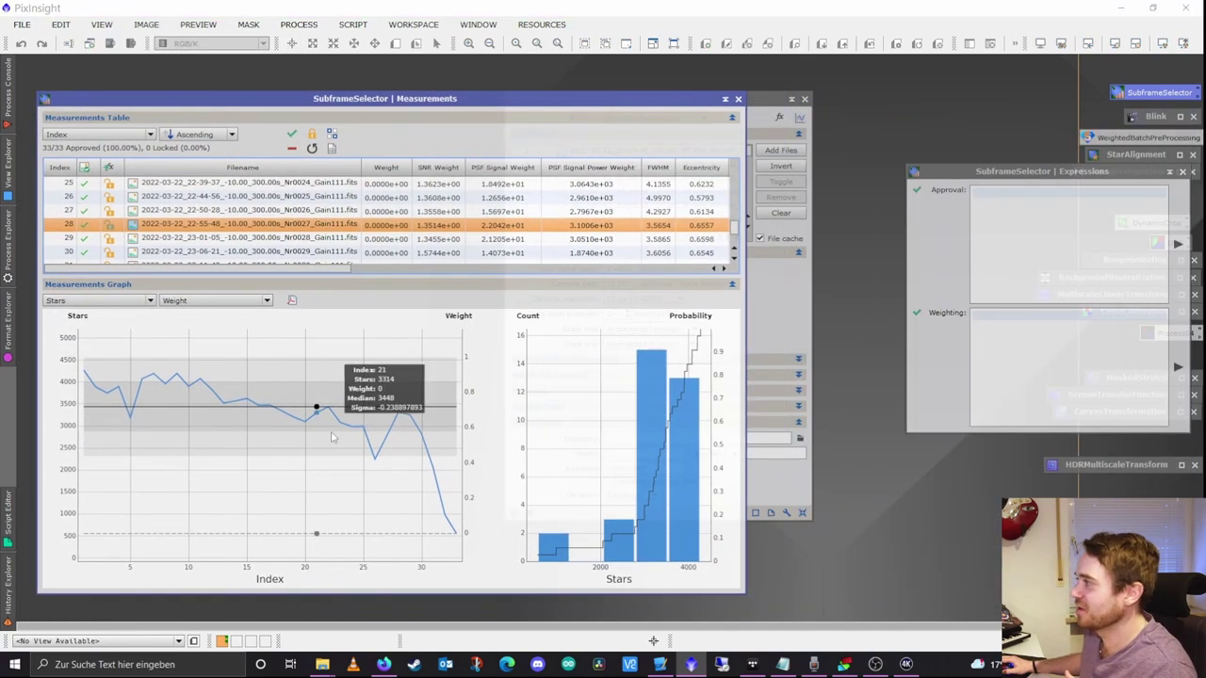
- Pick subframe 32 from the steep drop in the Stars graph, toggling its approval off and on again
mouse_move(379, 466)
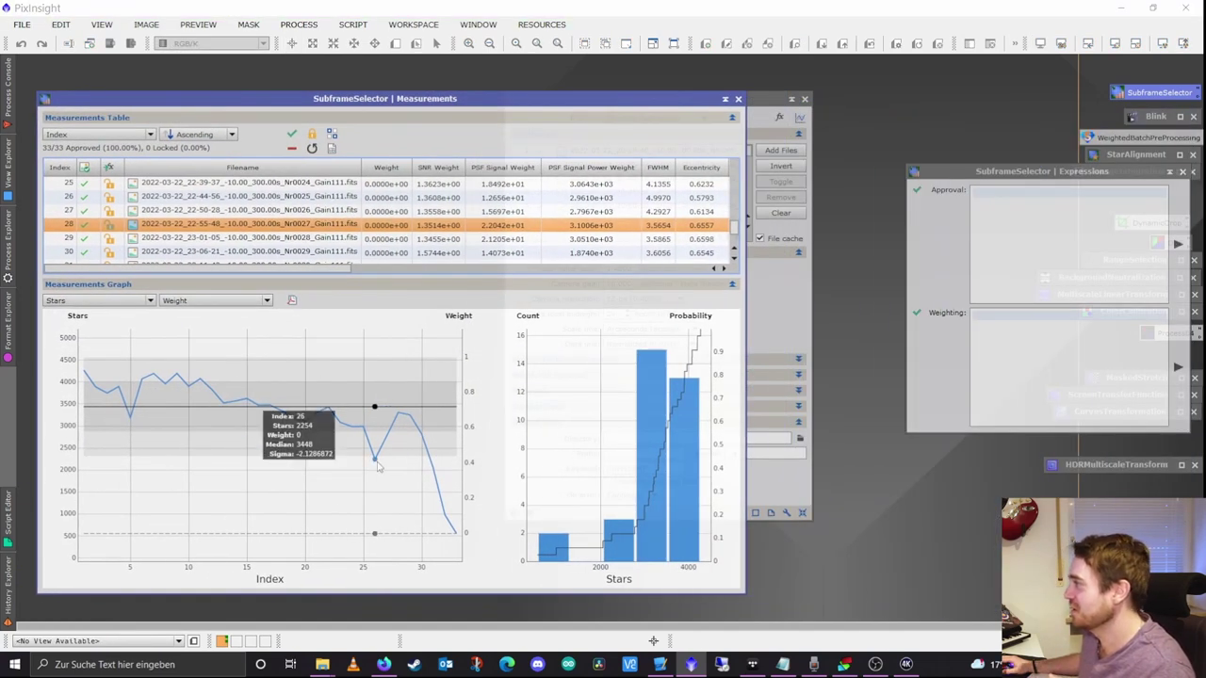
mouse_move(430, 470)
mouse_move(447, 491)
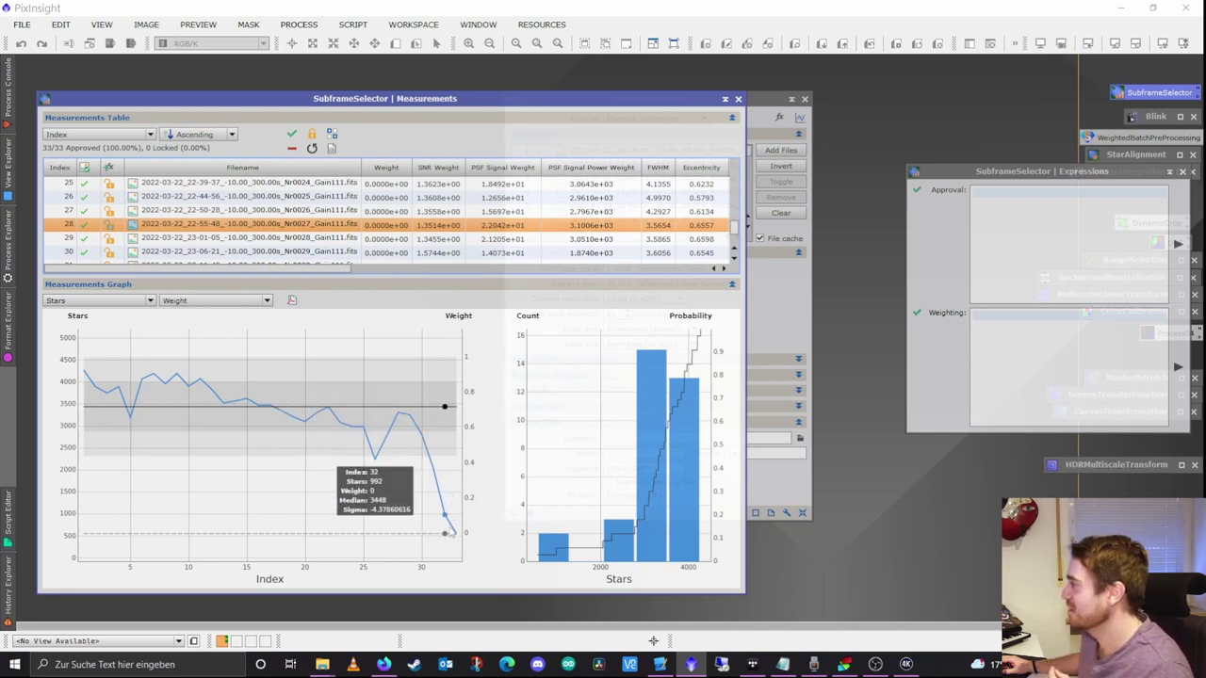
click(444, 515)
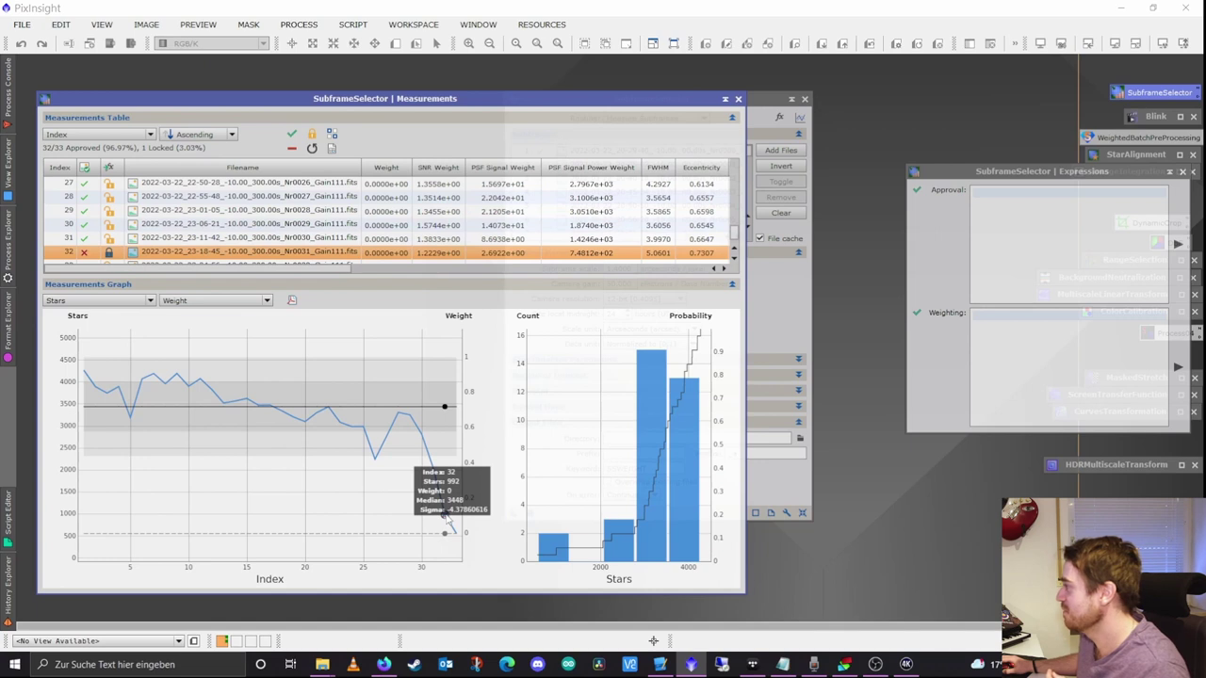
click(444, 526)
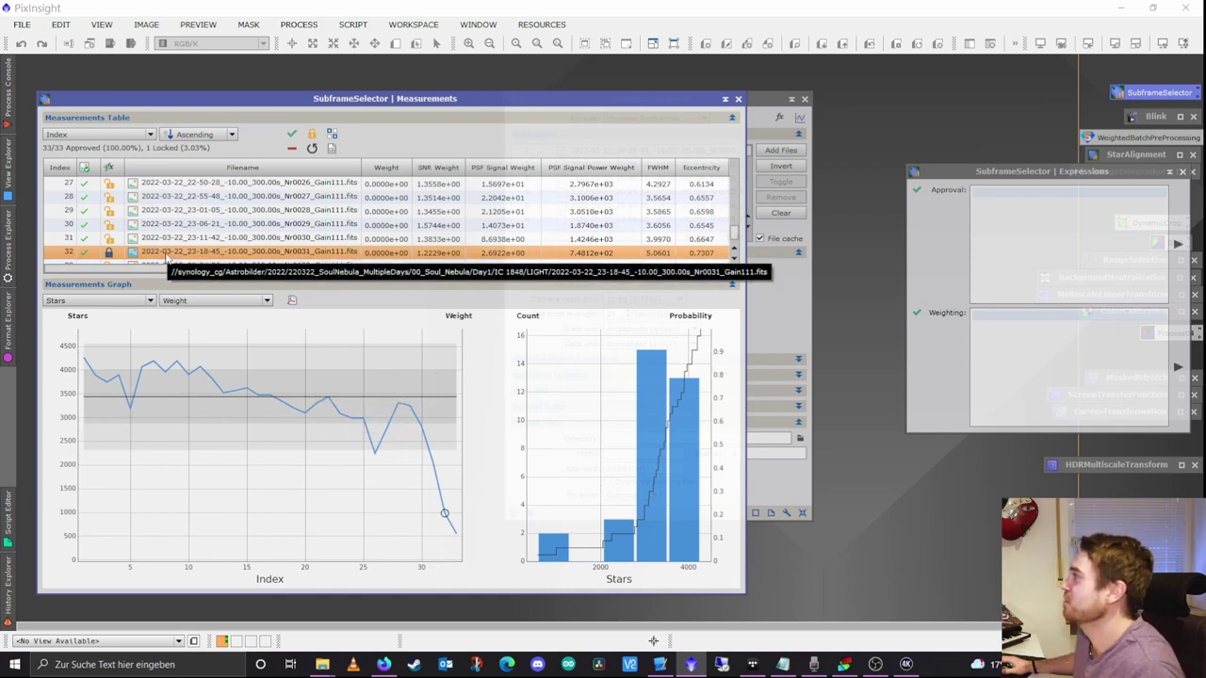
- Open the image of subframe 32 from the measurements table, uncover it and auto-stretch its display
double_click(165, 253)
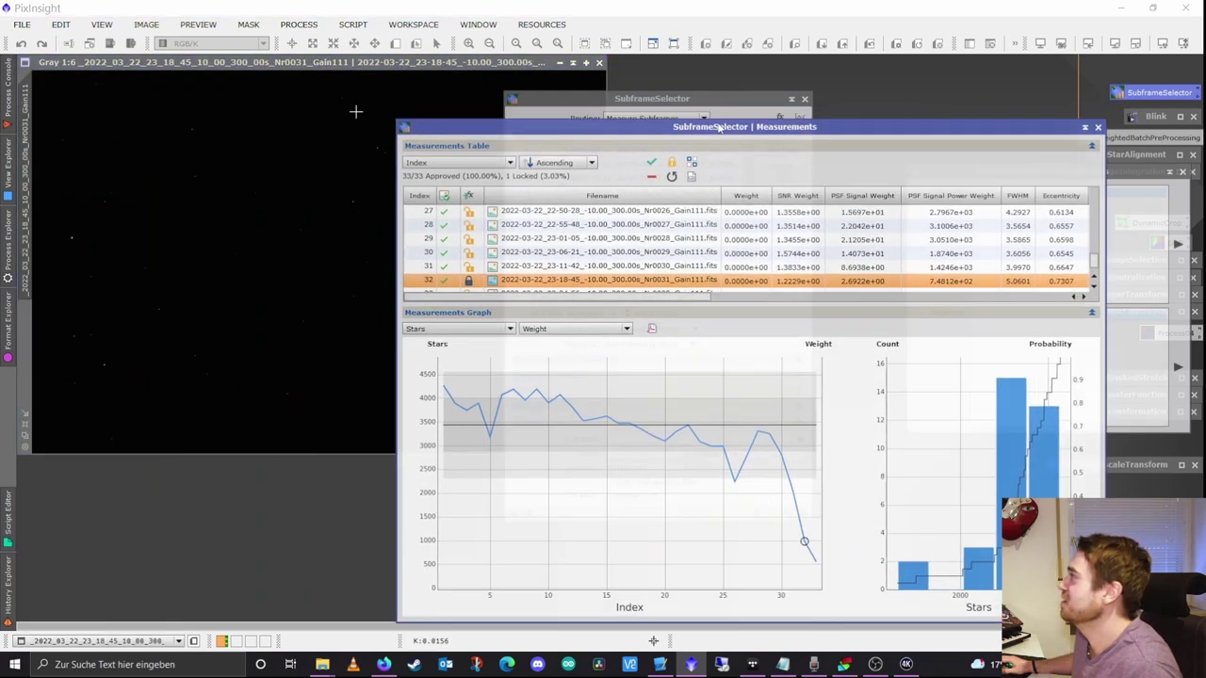
click(450, 72)
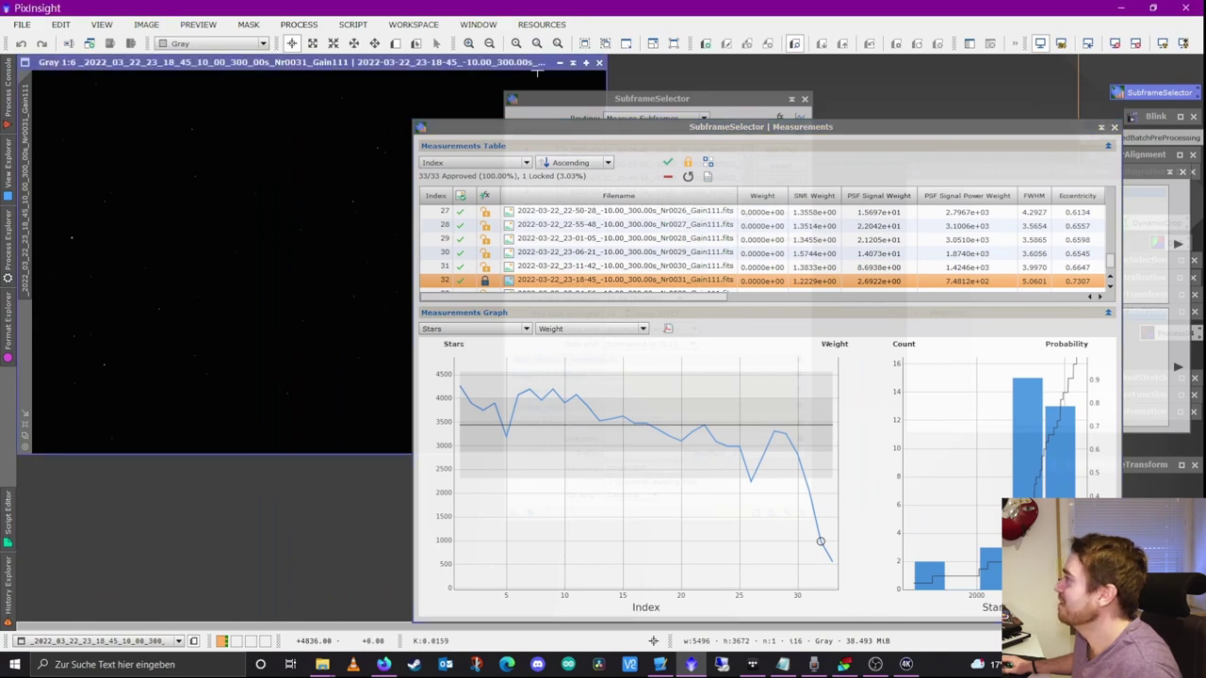
click(1161, 45)
drag(989, 126, 1170, 116)
- Examine the star shapes and nebulosity in the stretched image of subframe 32, both up close and across the whole frame
click(276, 270)
scroll(277, 272, up, 4)
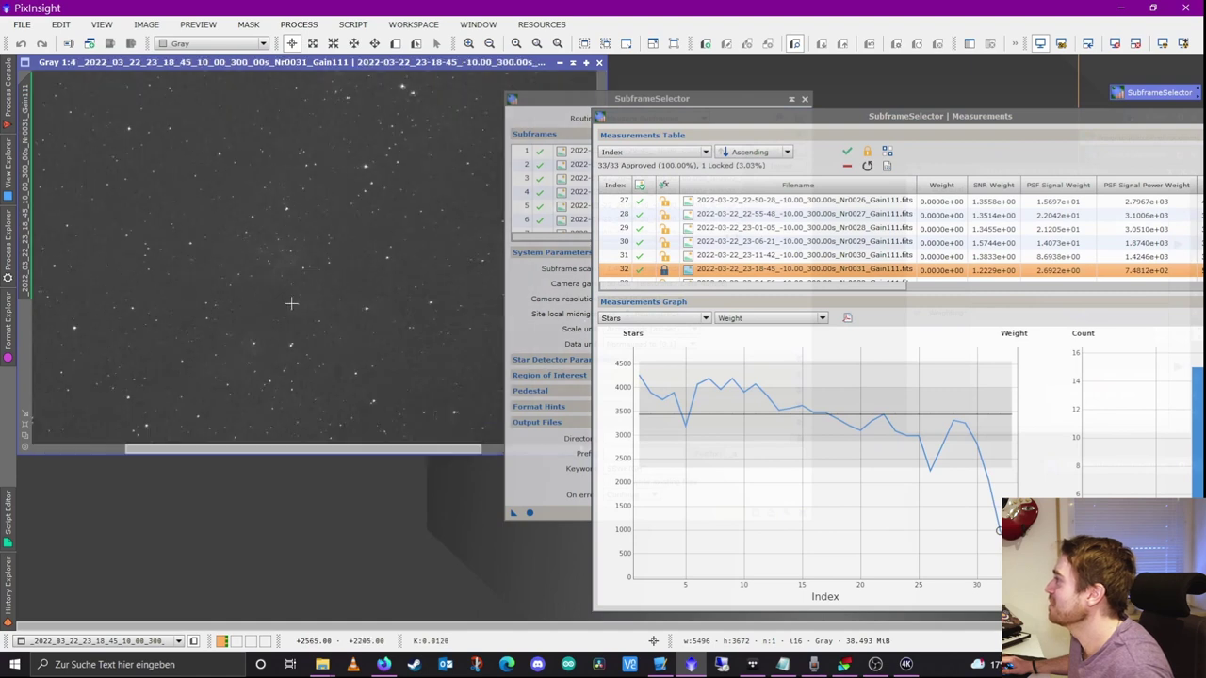
scroll(341, 274, down, 4)
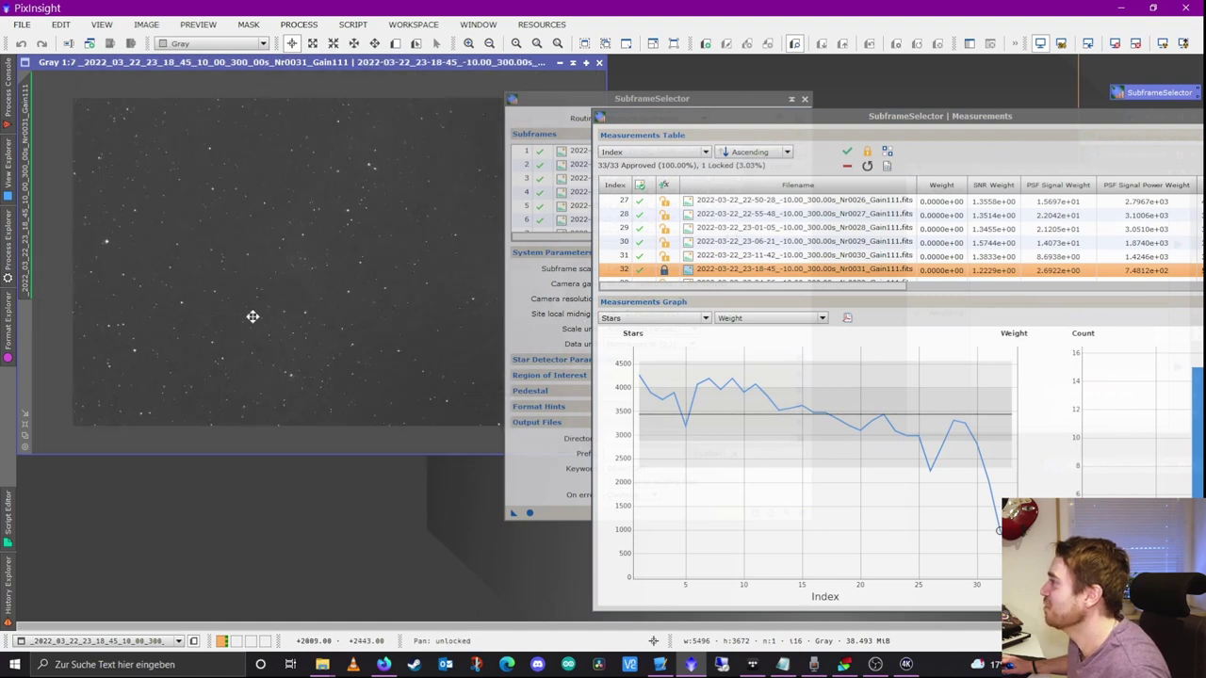
scroll(276, 272, up, 2)
scroll(277, 272, up, 4)
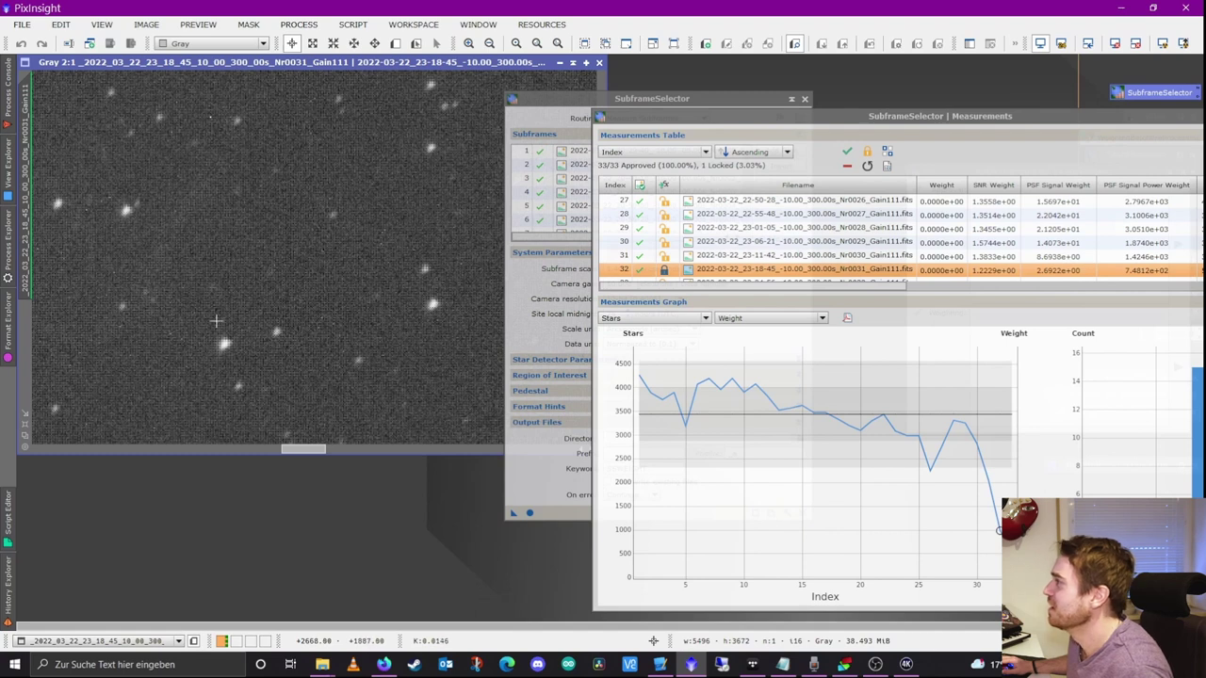
scroll(224, 339, down, 2)
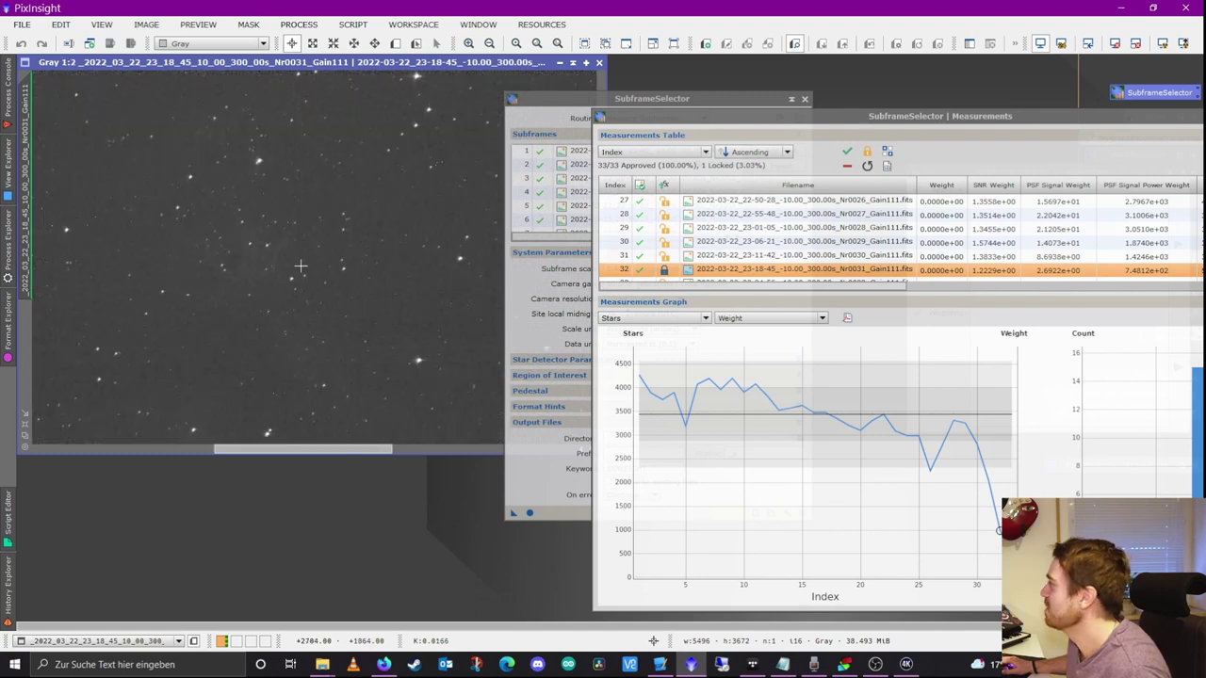
scroll(313, 277, up, 2)
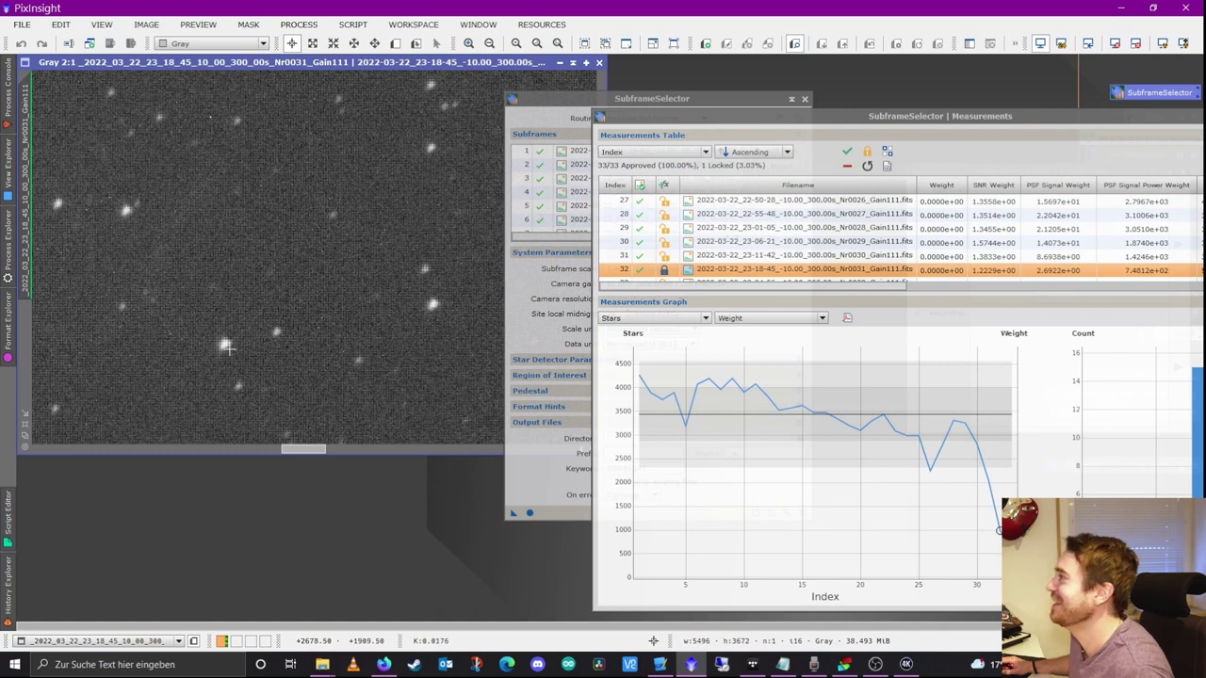
scroll(231, 350, down, 3)
scroll(245, 352, down, 1)
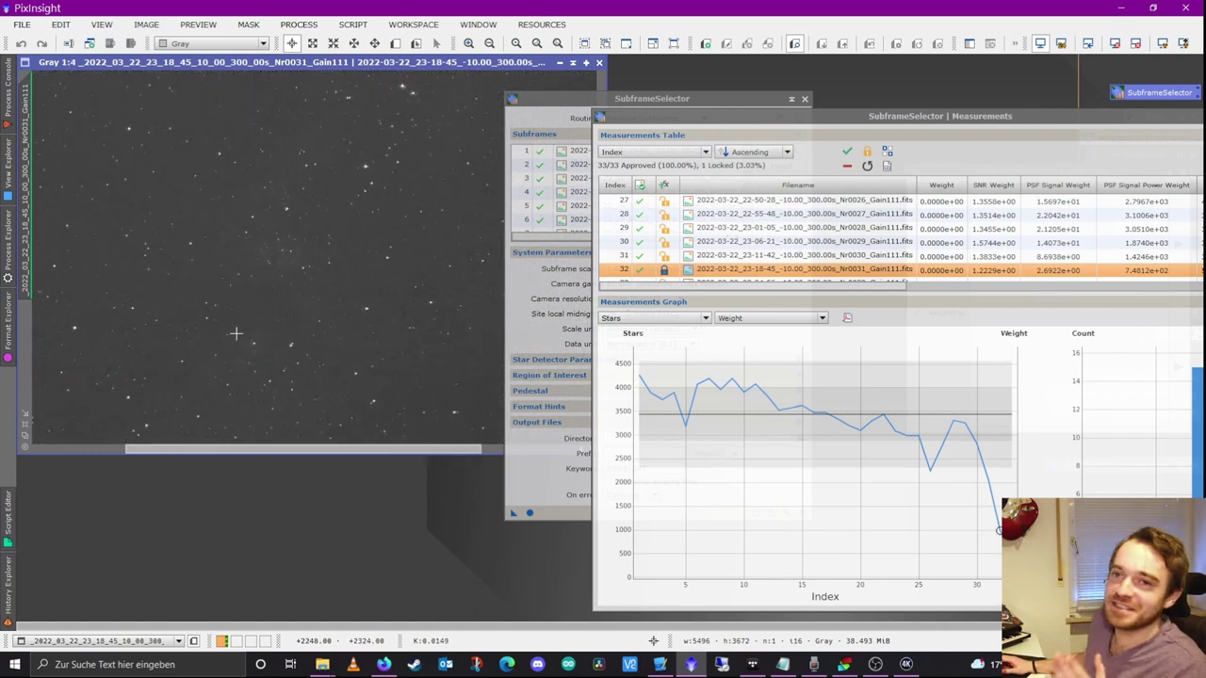
scroll(236, 333, down, 2)
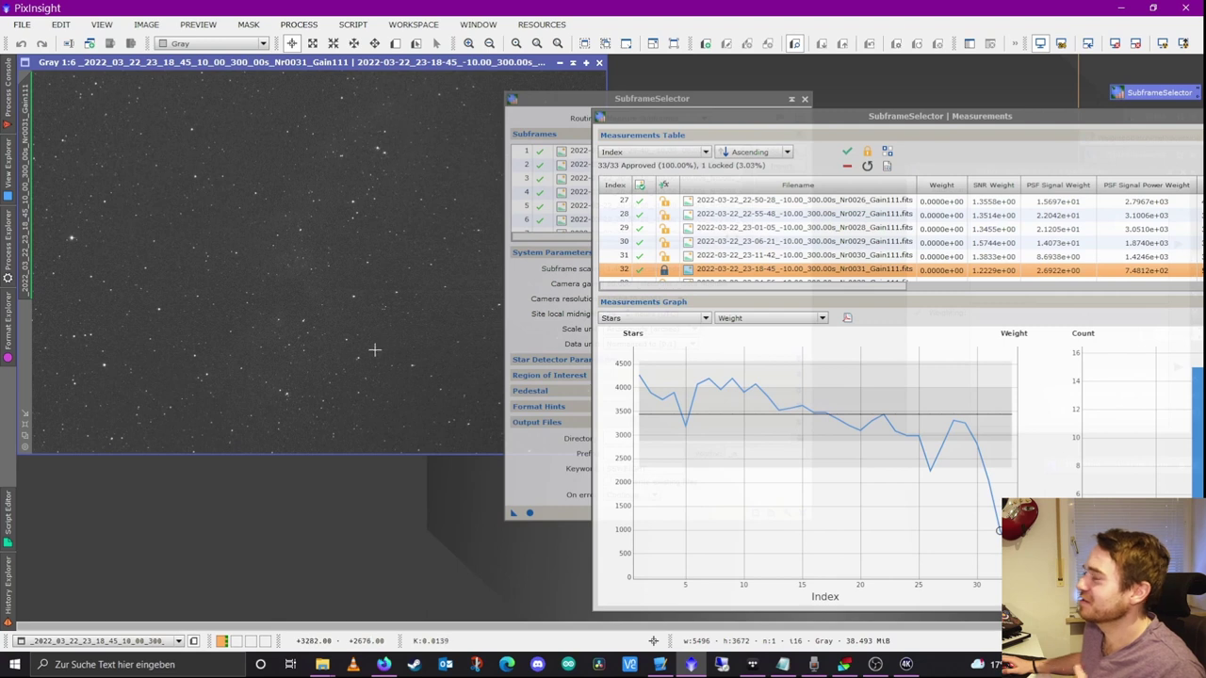
scroll(336, 336, up, 5)
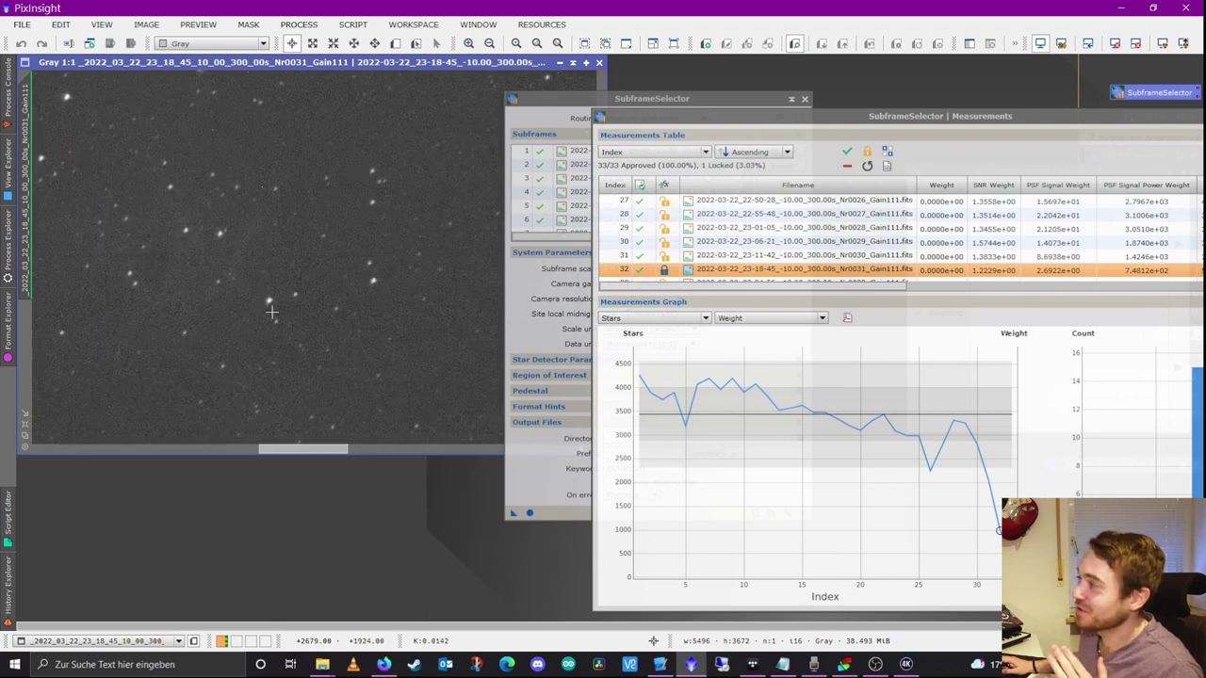
scroll(271, 308, up, 2)
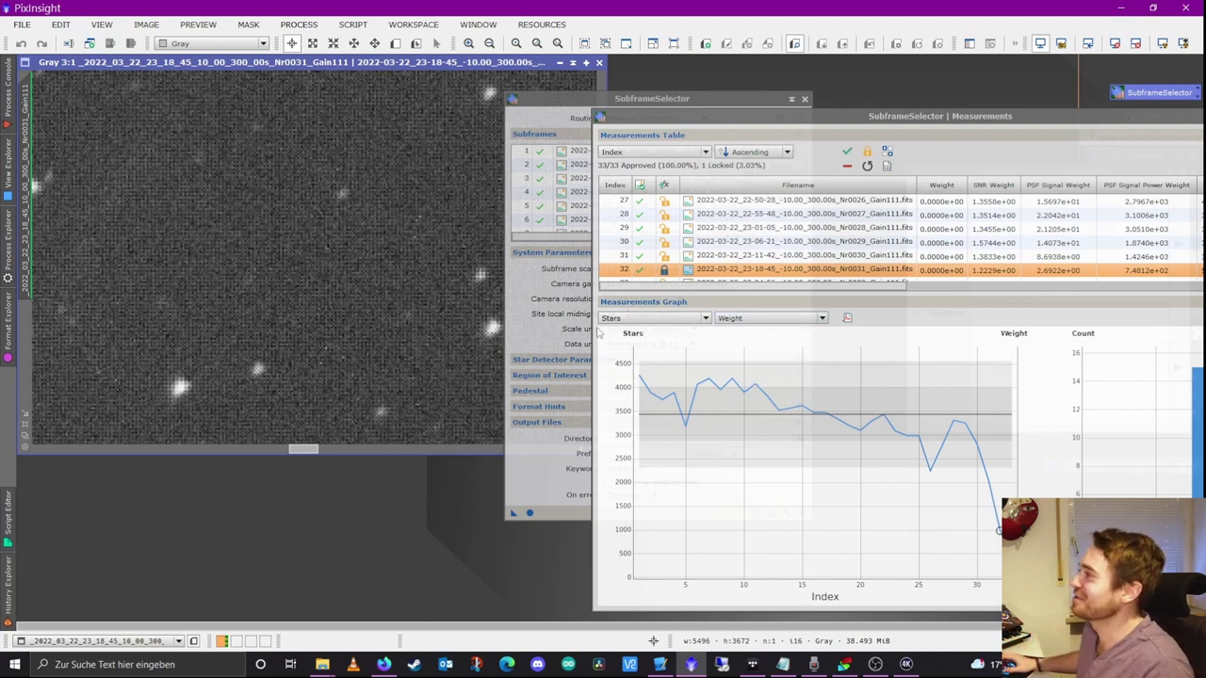
scroll(244, 299, down, 7)
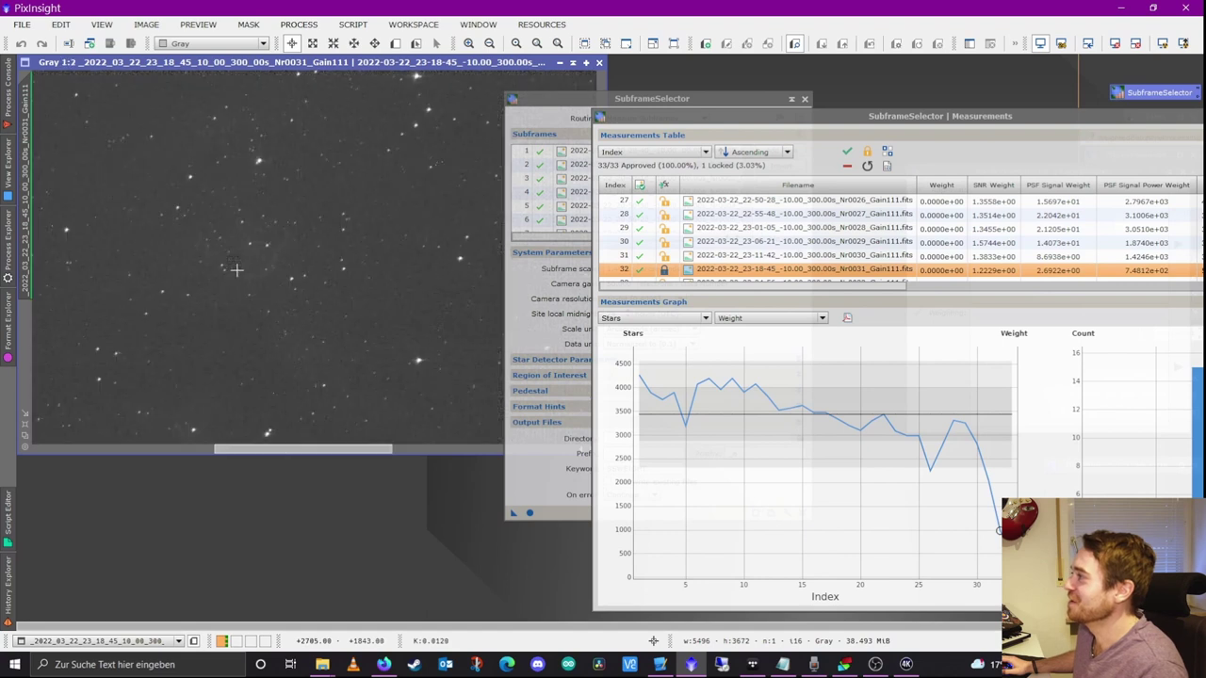
scroll(245, 306, down, 1)
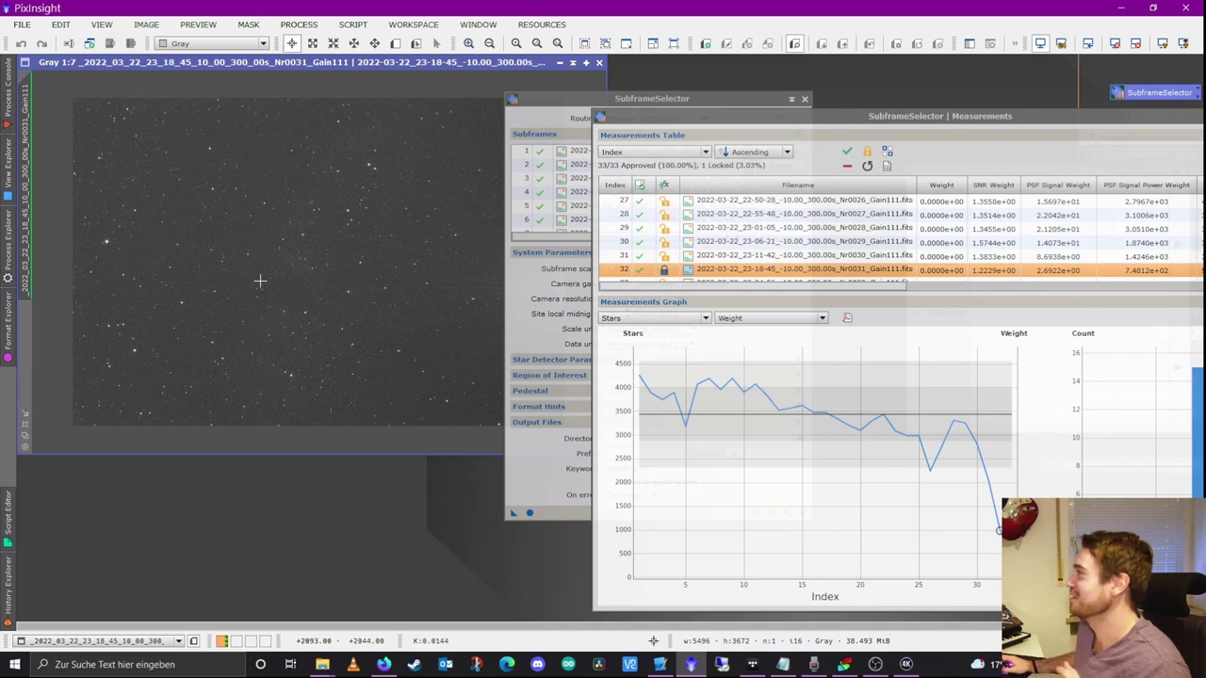
- Close the image of subframe 32 and bring the whole measurements window back into view
click(598, 63)
drag(742, 124, 201, 93)
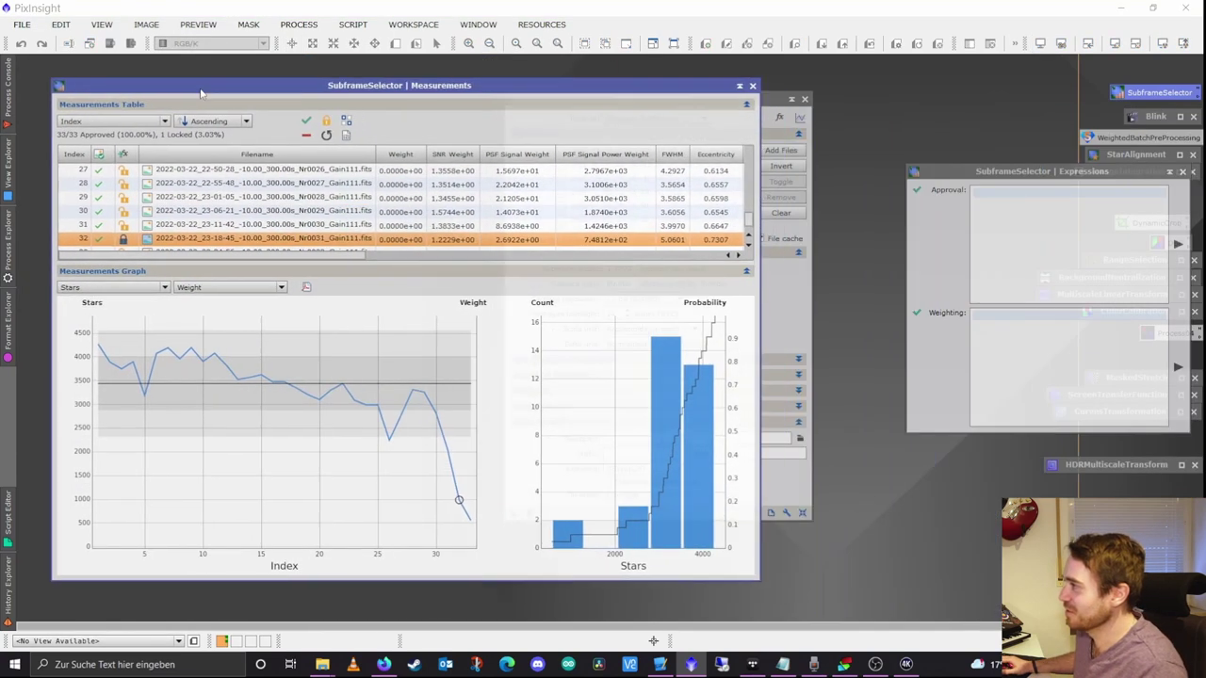
- Plot Eccentricity in place of Stars in the measurements graph, followed by FWHM, to check the subframes on both measures
click(141, 287)
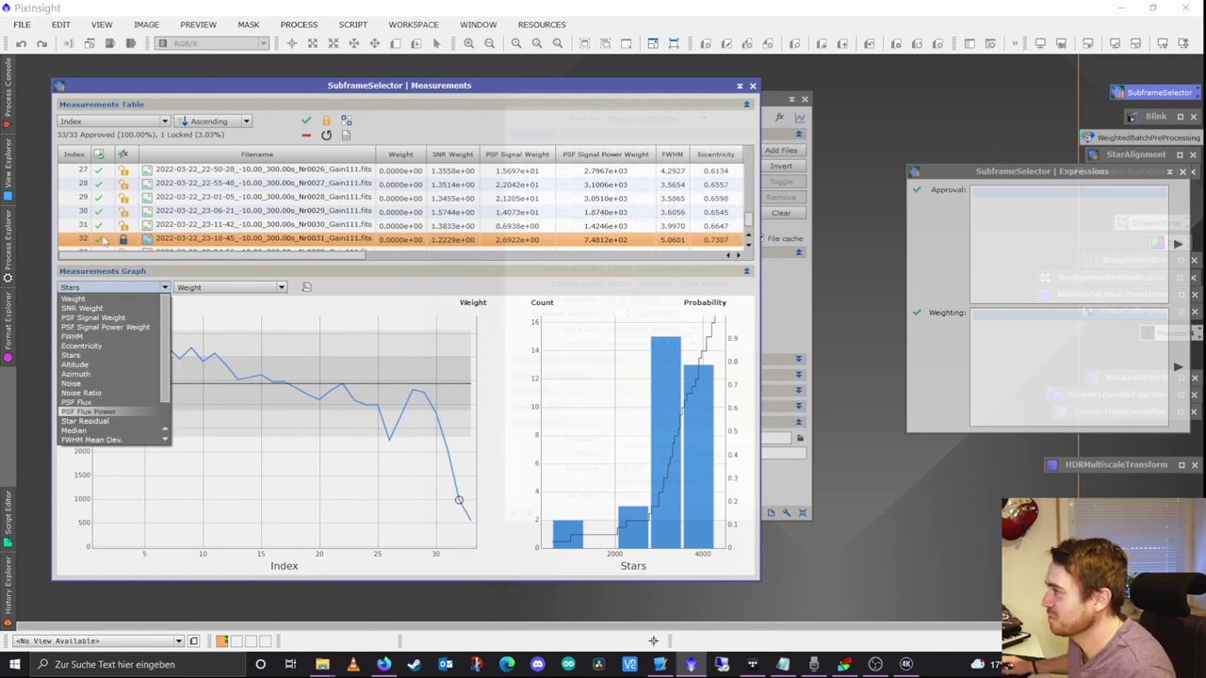
click(93, 345)
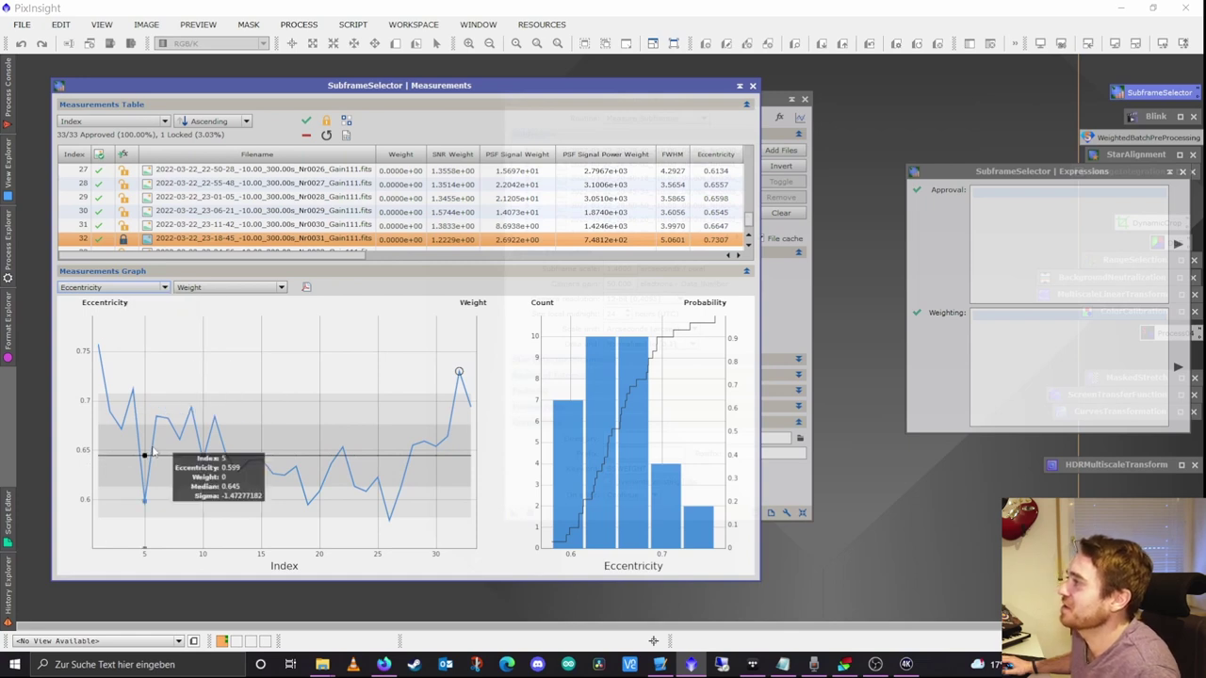
click(120, 291)
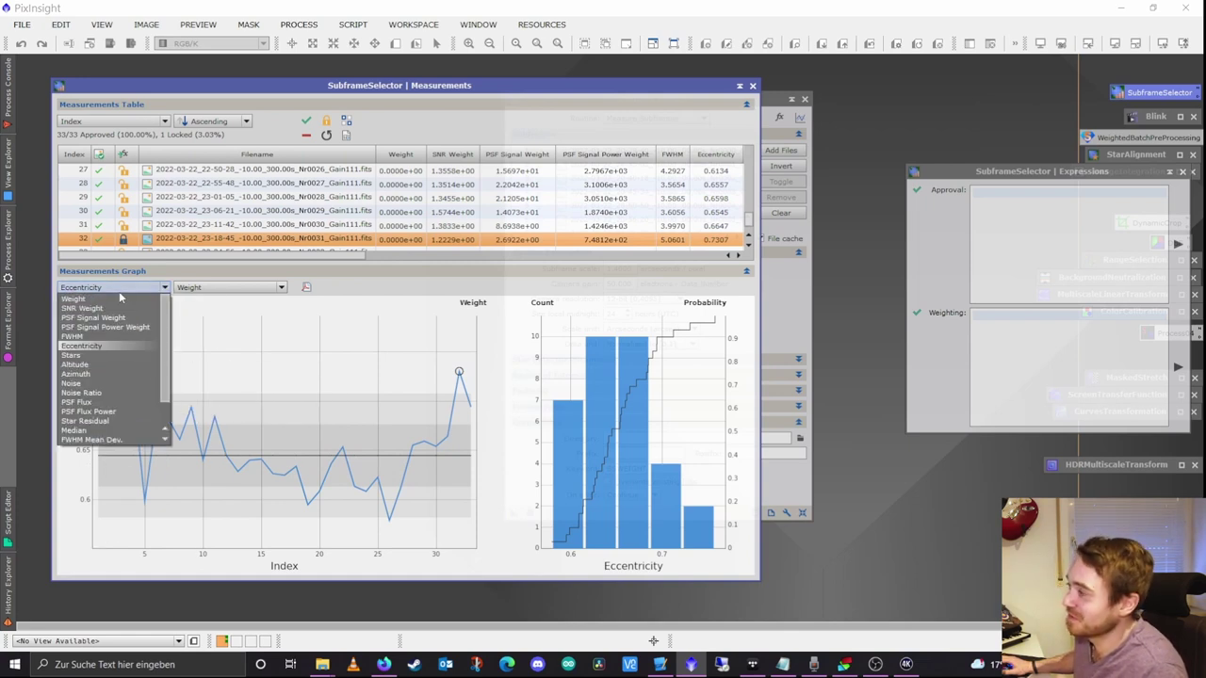
click(73, 336)
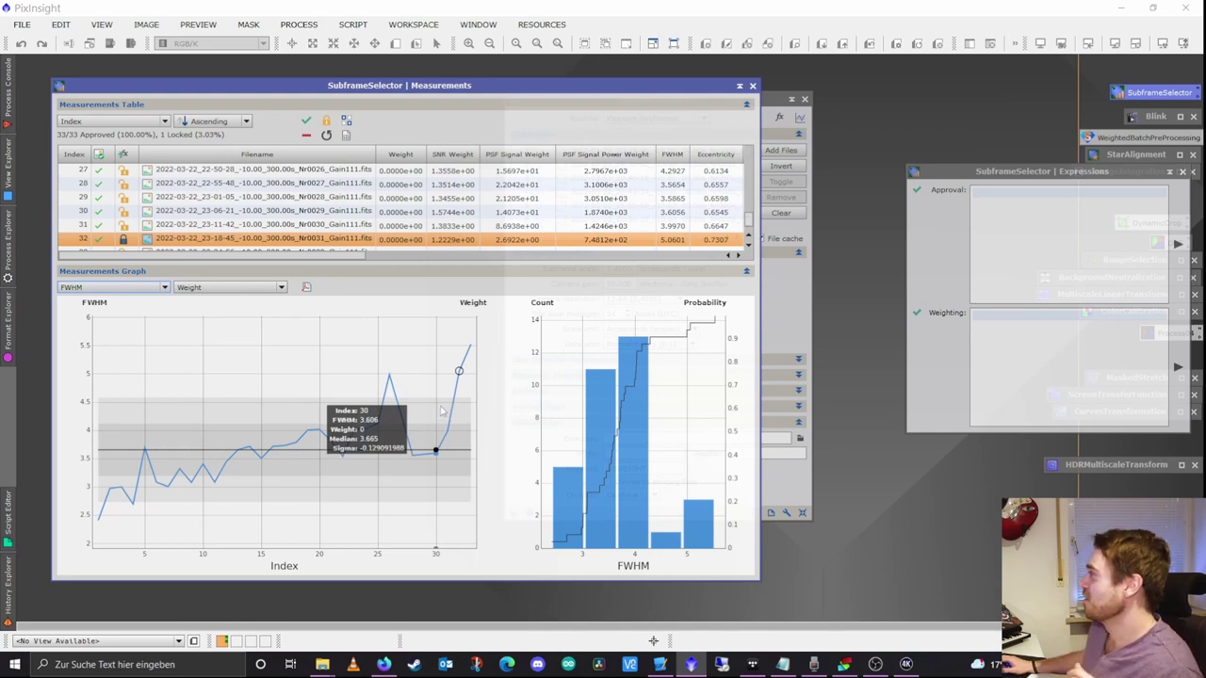
- Enter FWHM < 4 as the approval expression for the subframes and apply it to the measurements
drag(1015, 173, 960, 159)
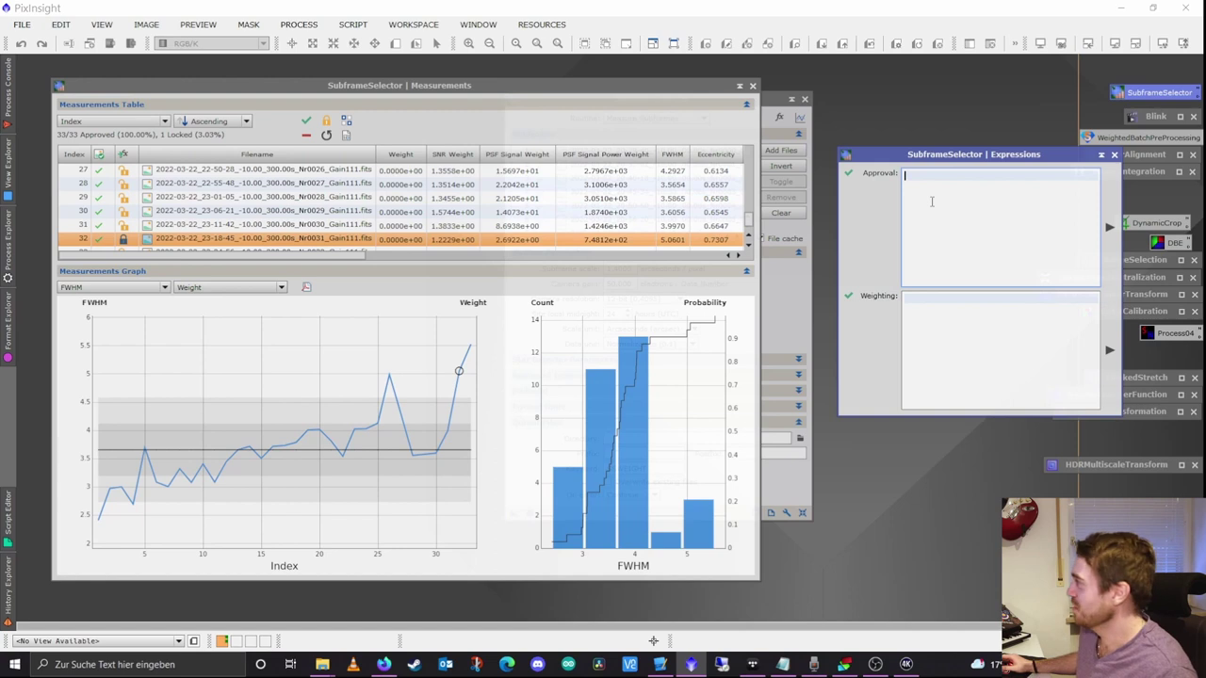
mouse_move(932, 201)
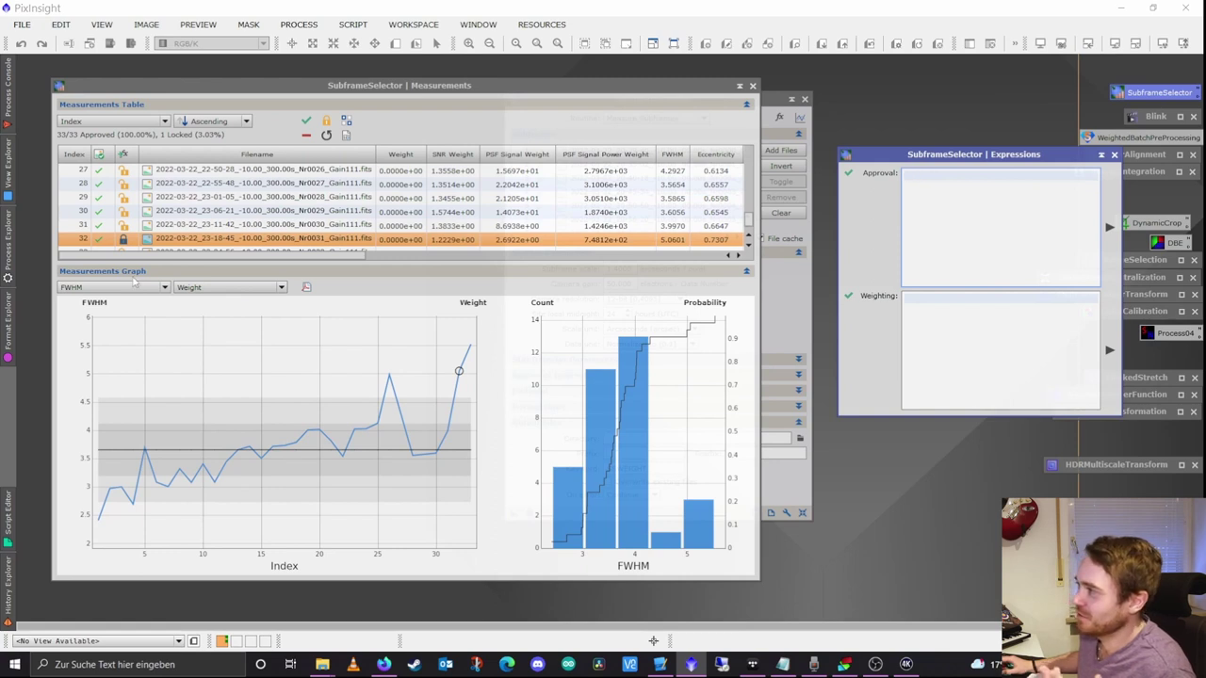
click(68, 289)
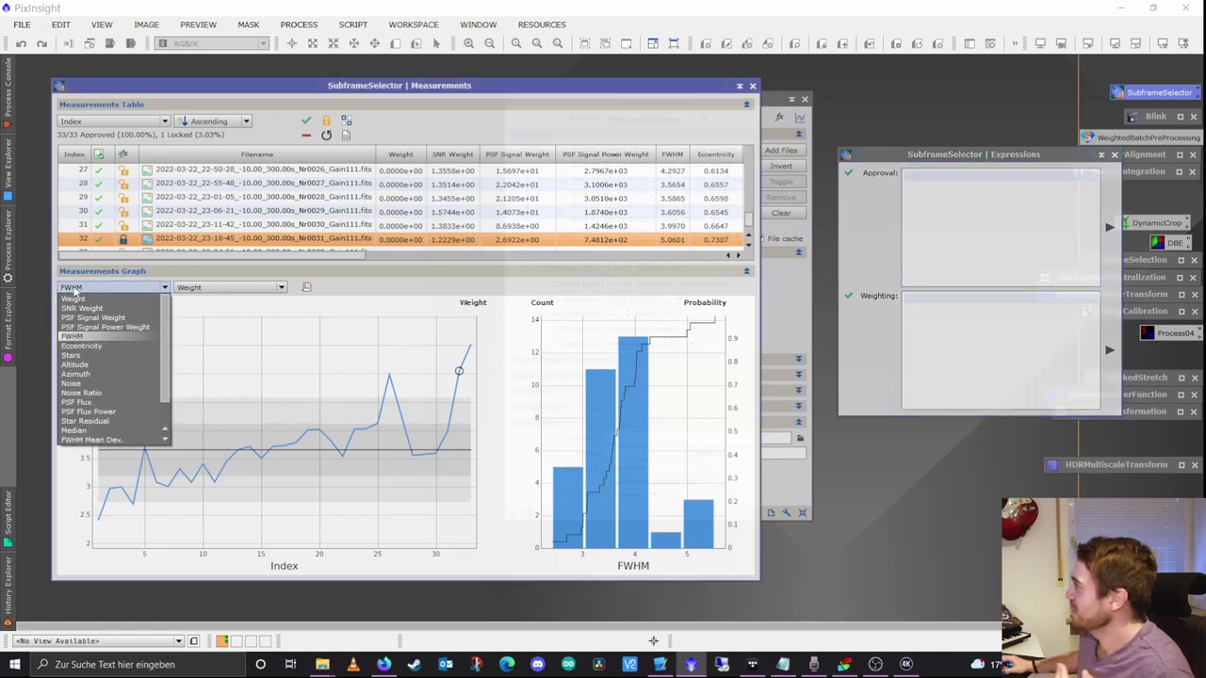
click(944, 224)
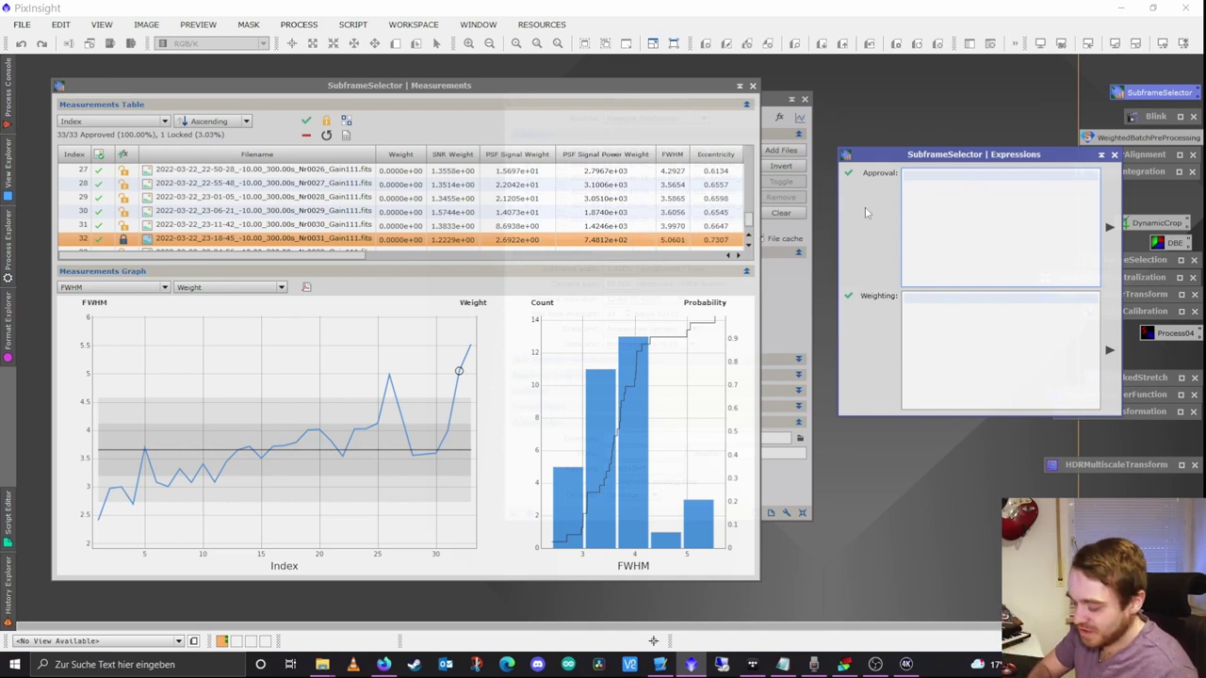
text(FWH)
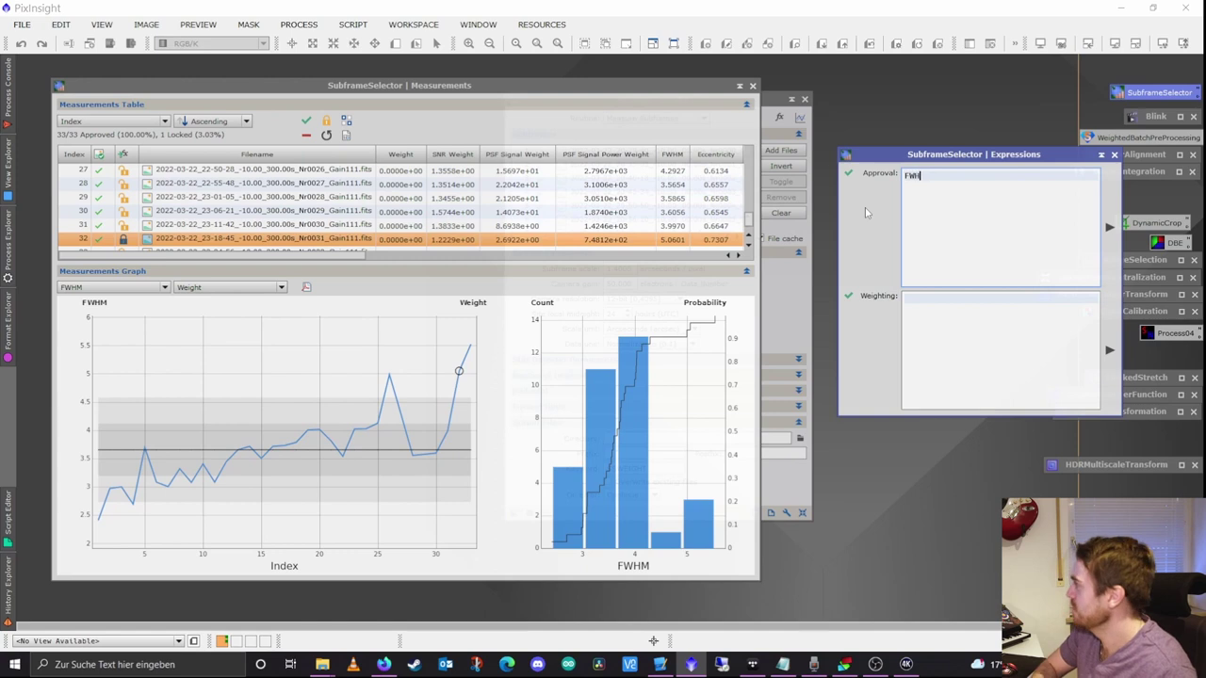
text(M y)
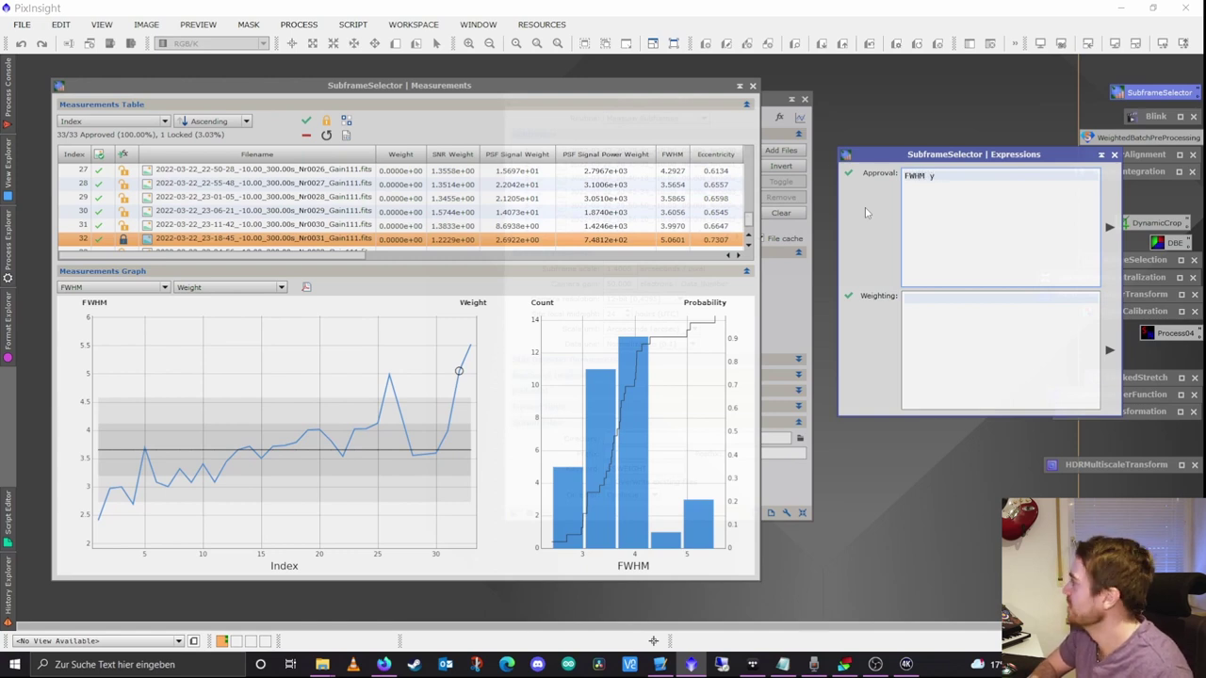
key(BackSpace)
text(< 4)
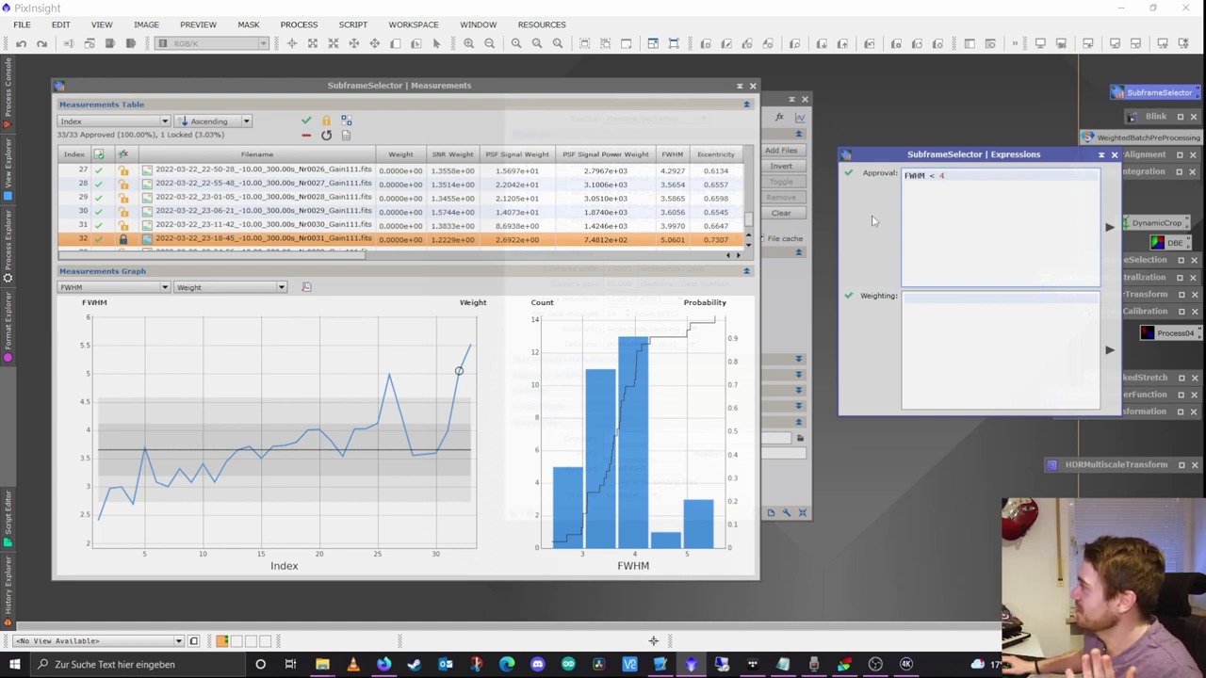
click(1109, 229)
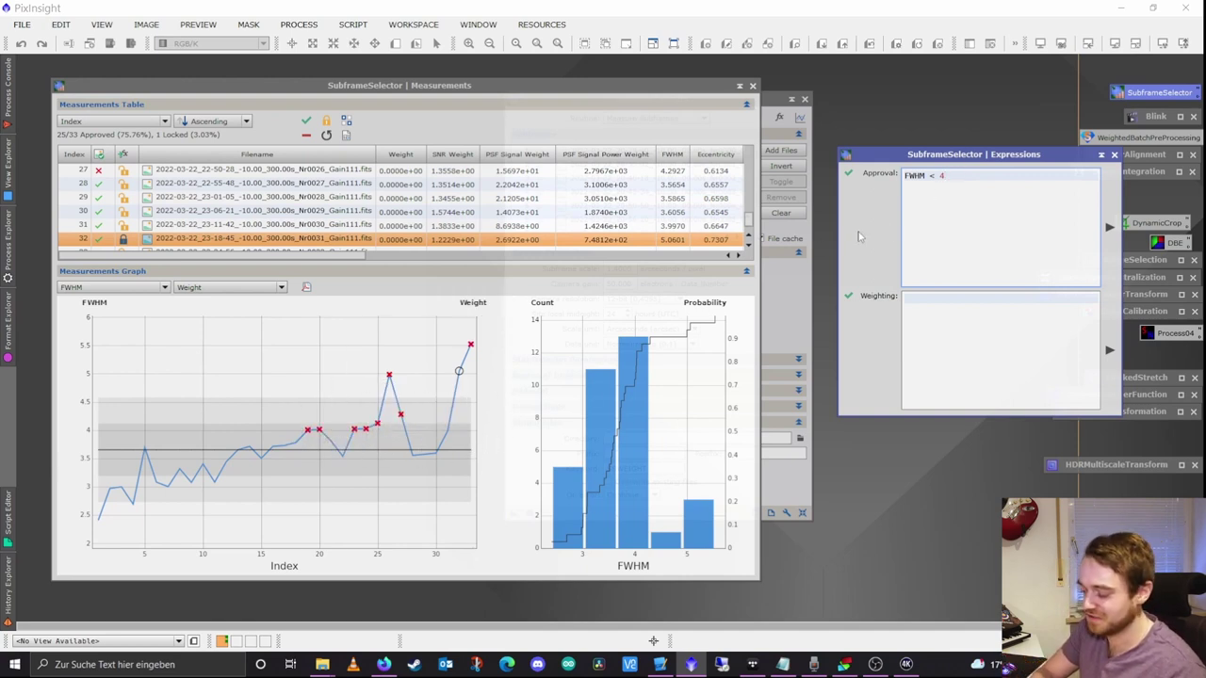
- Plot Stars for reference and extend the approval expression to FWHM < 4 && Stars > 2800, applying it to the subframes
text(&&)
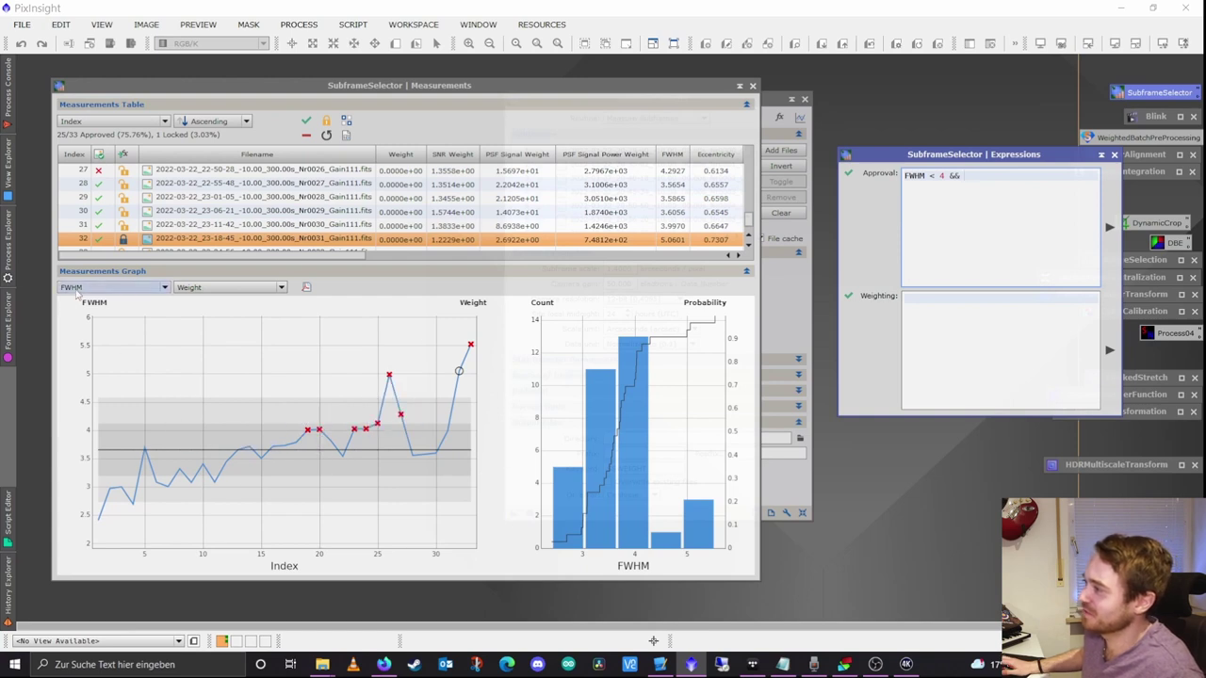
click(85, 287)
click(70, 355)
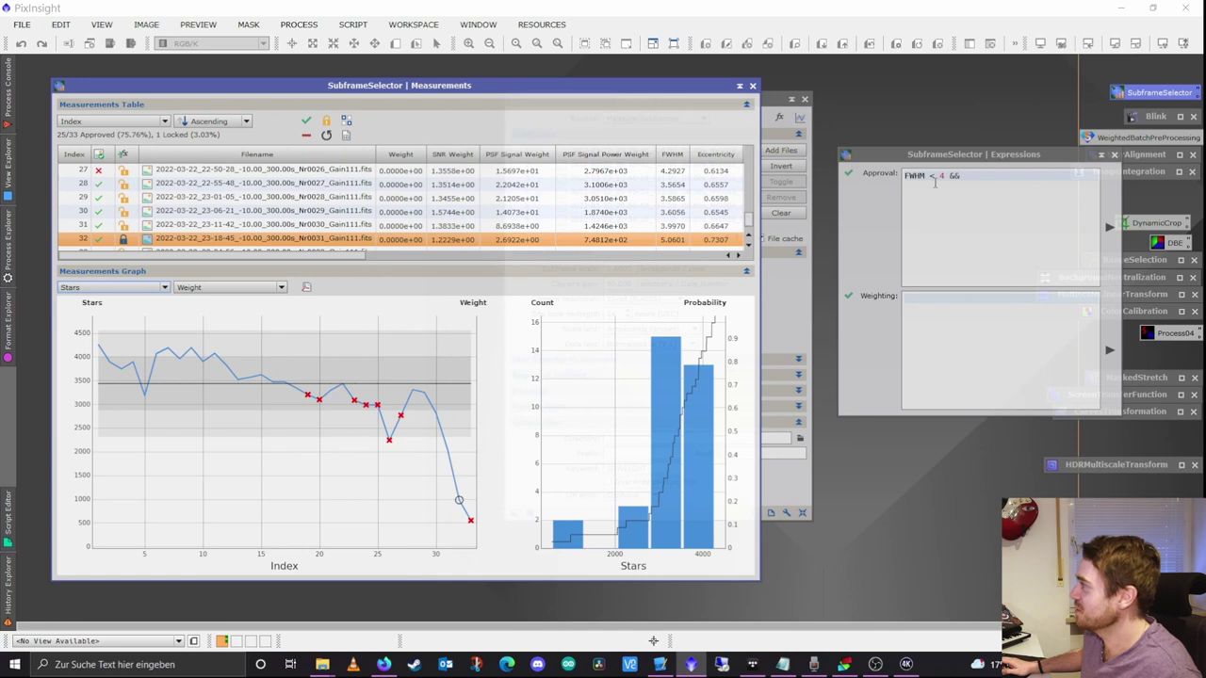
click(982, 175)
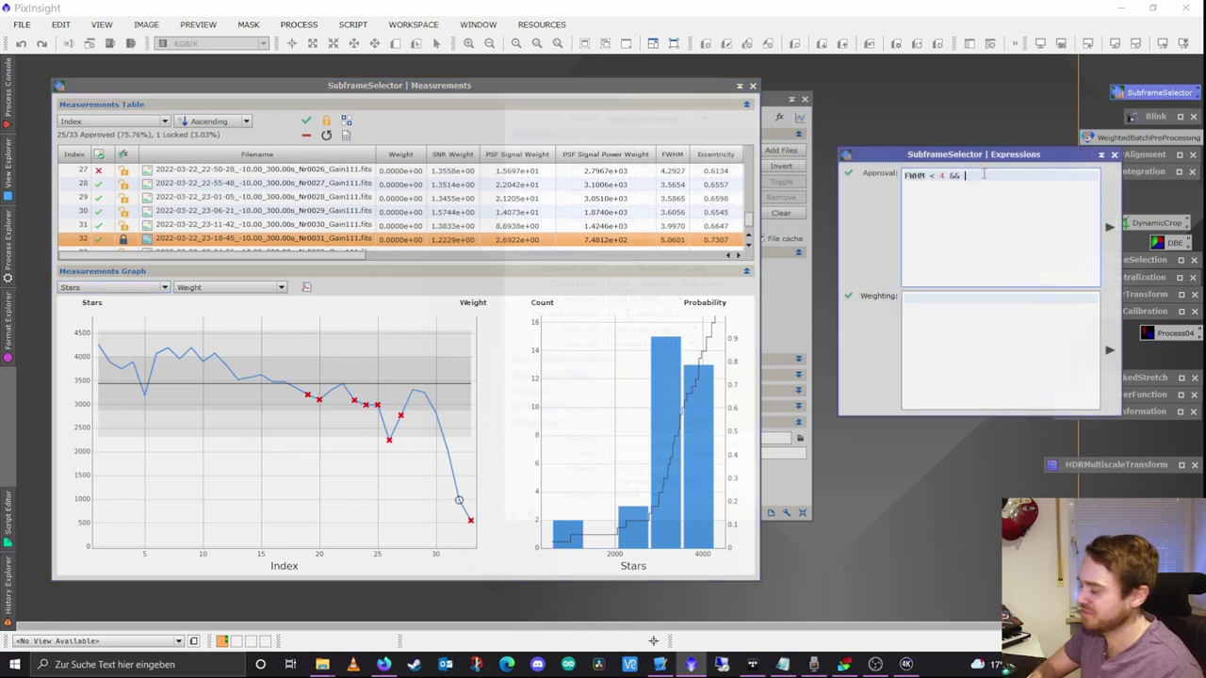
text(Stars)
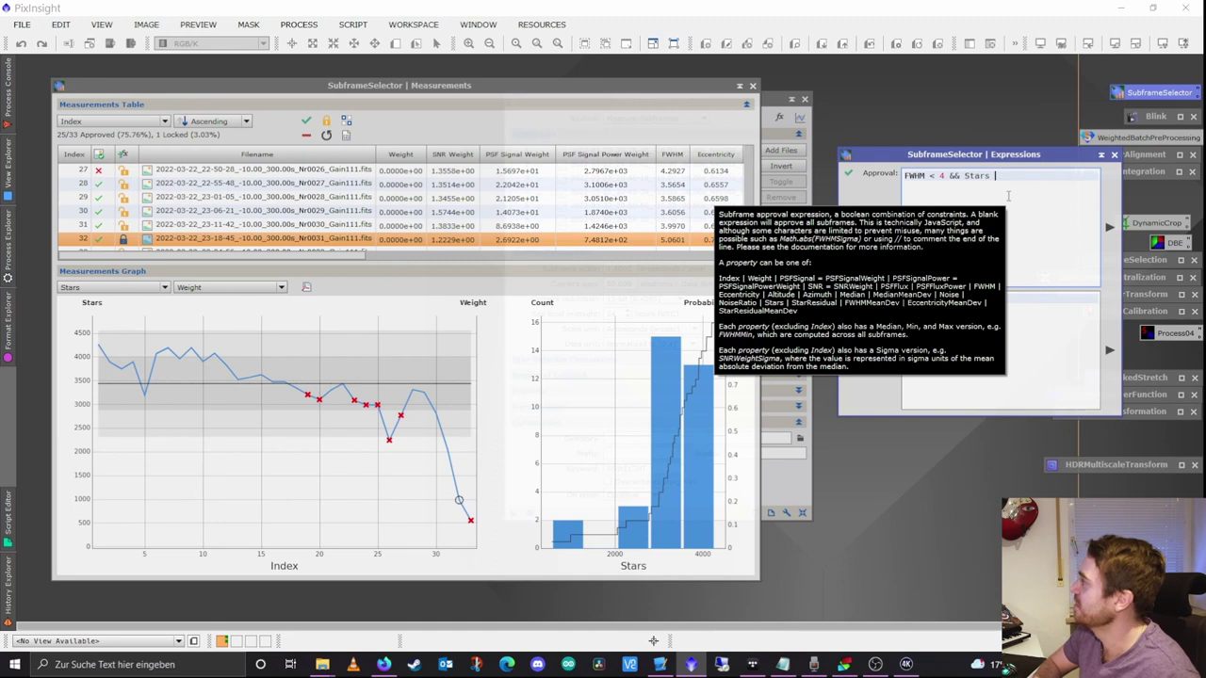
text(>)
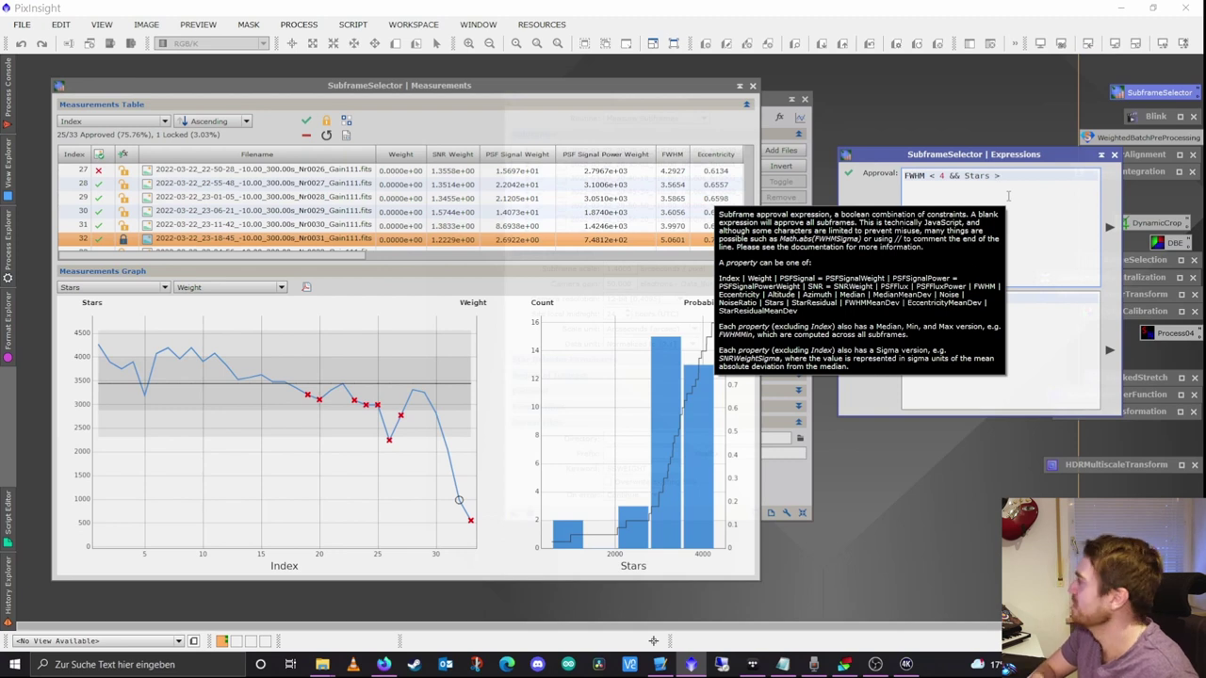
text(2000)
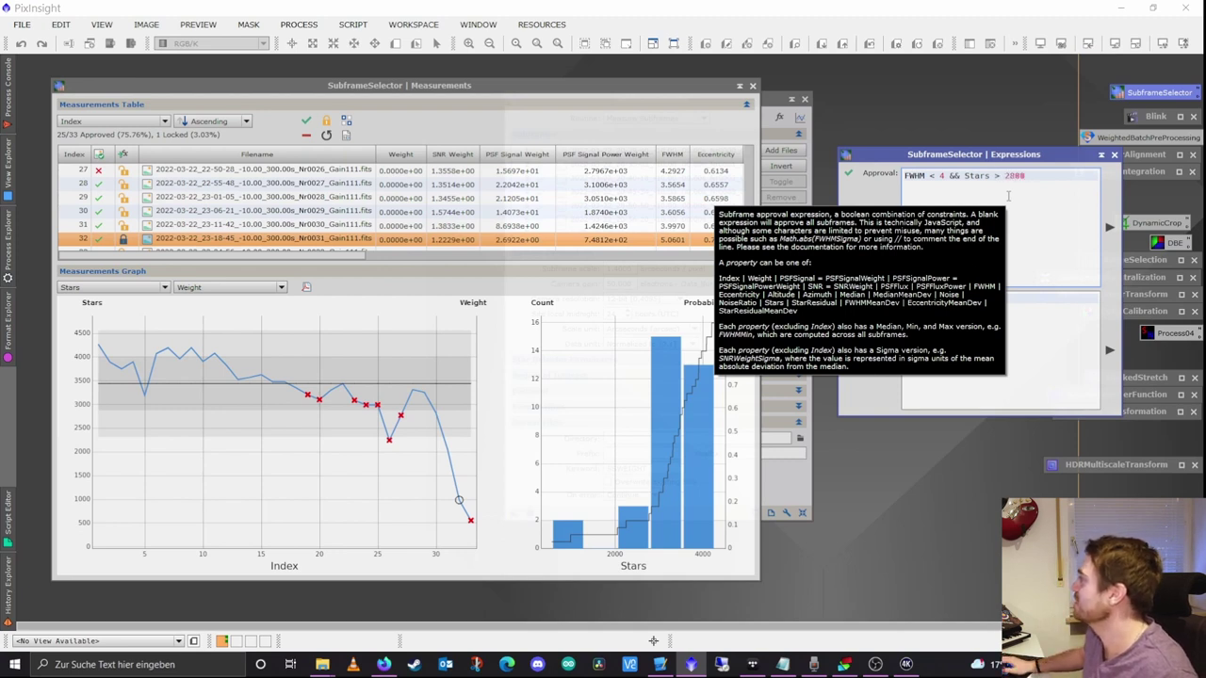
click(1109, 228)
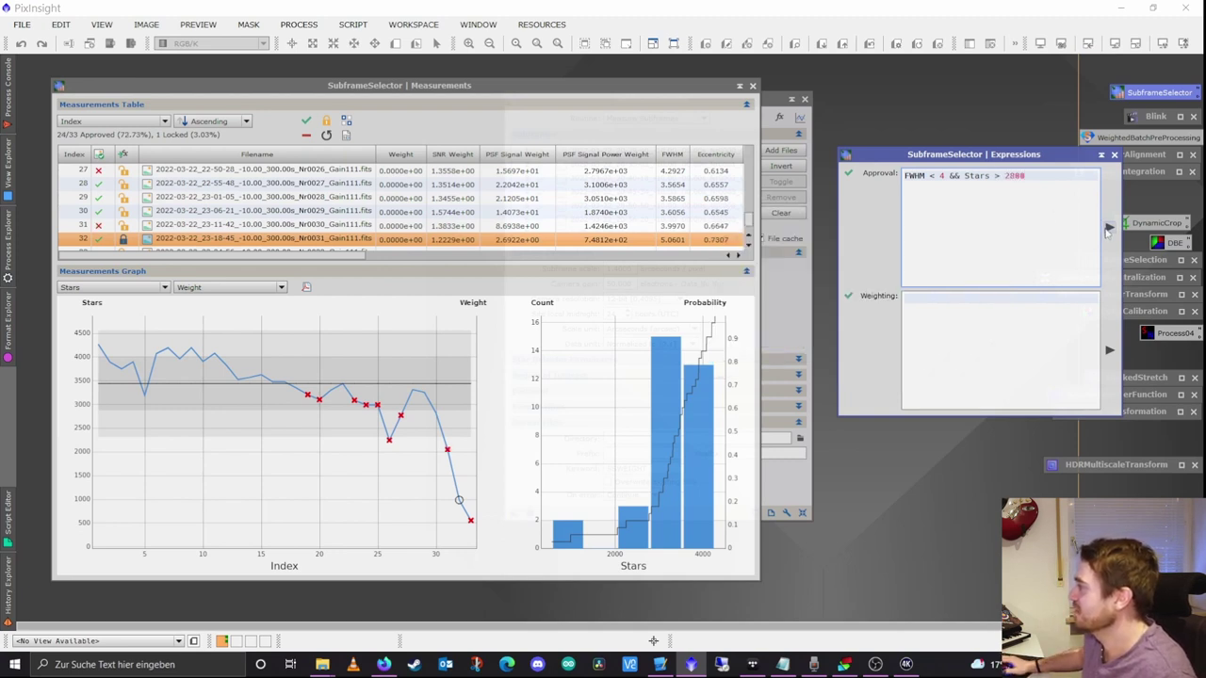
- Reject the locked subframe 32 manually in the Stars graph
click(470, 519)
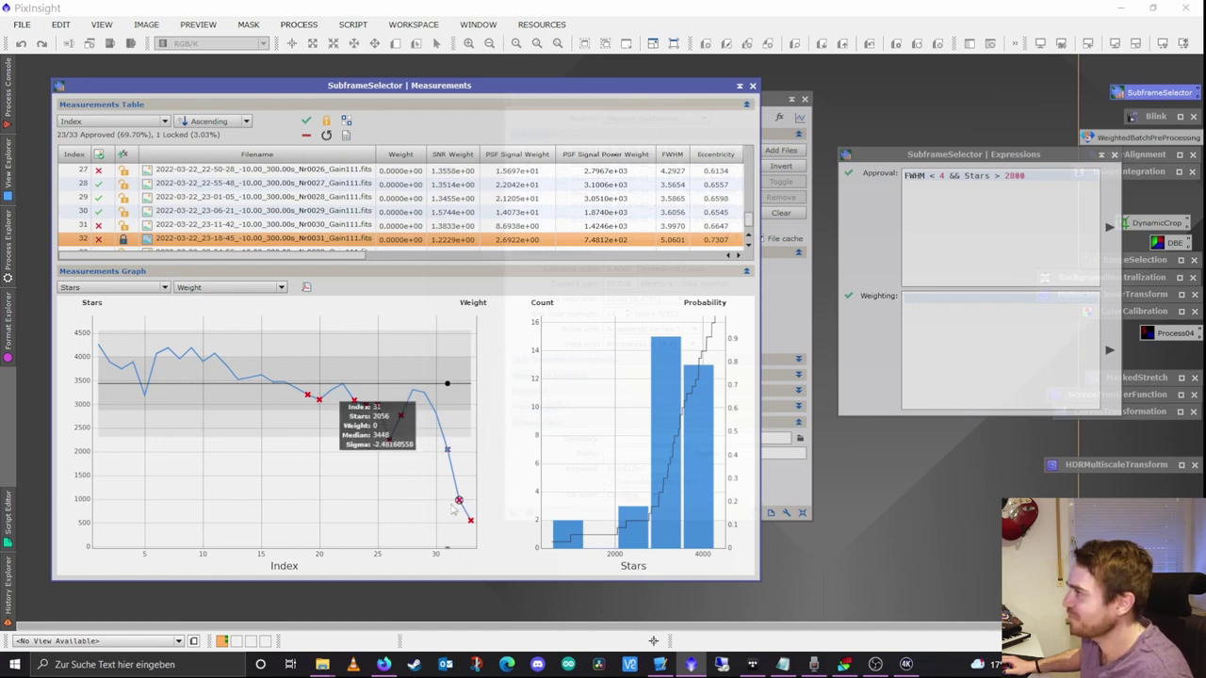
click(470, 519)
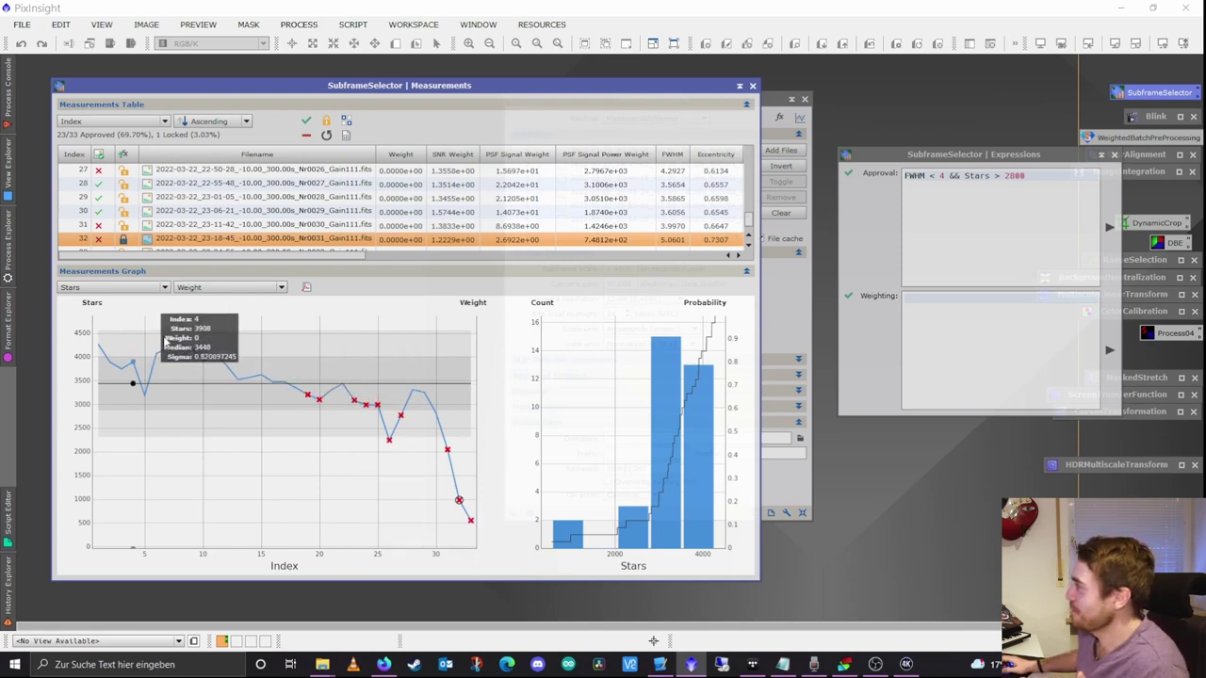
click(1043, 175)
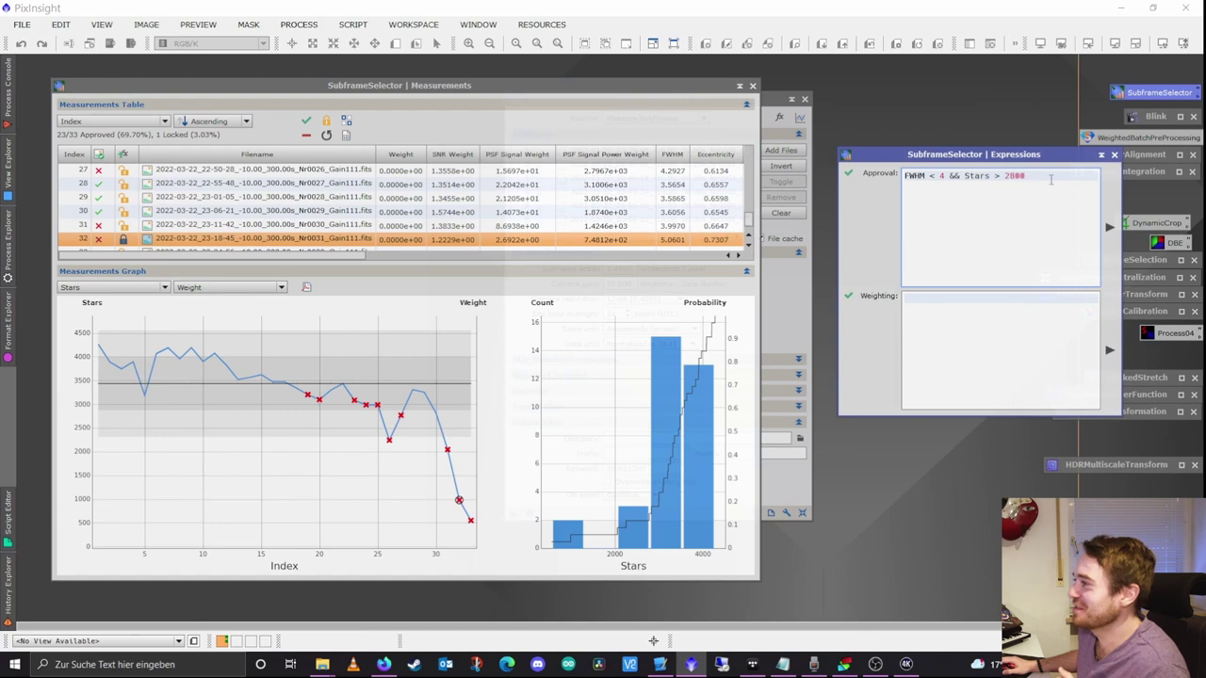
- Plot Eccentricity, FWHM and Stars in turn in the measurements graph to check where the rejected subframes lie
click(111, 287)
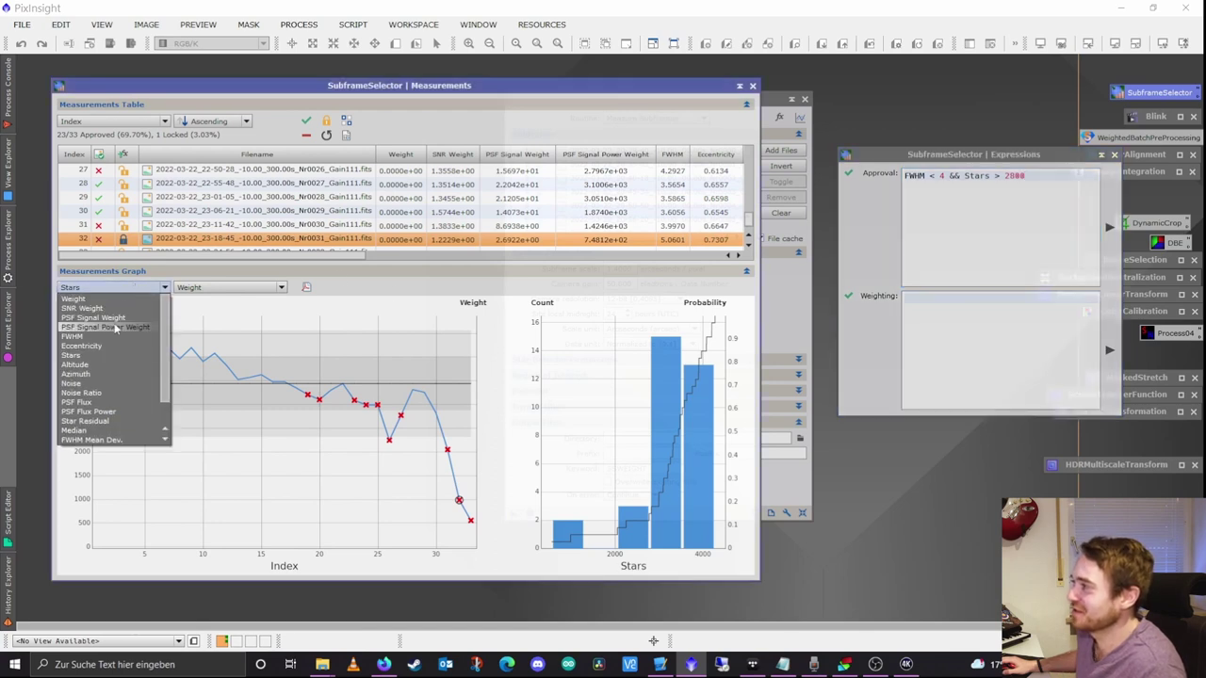
click(81, 346)
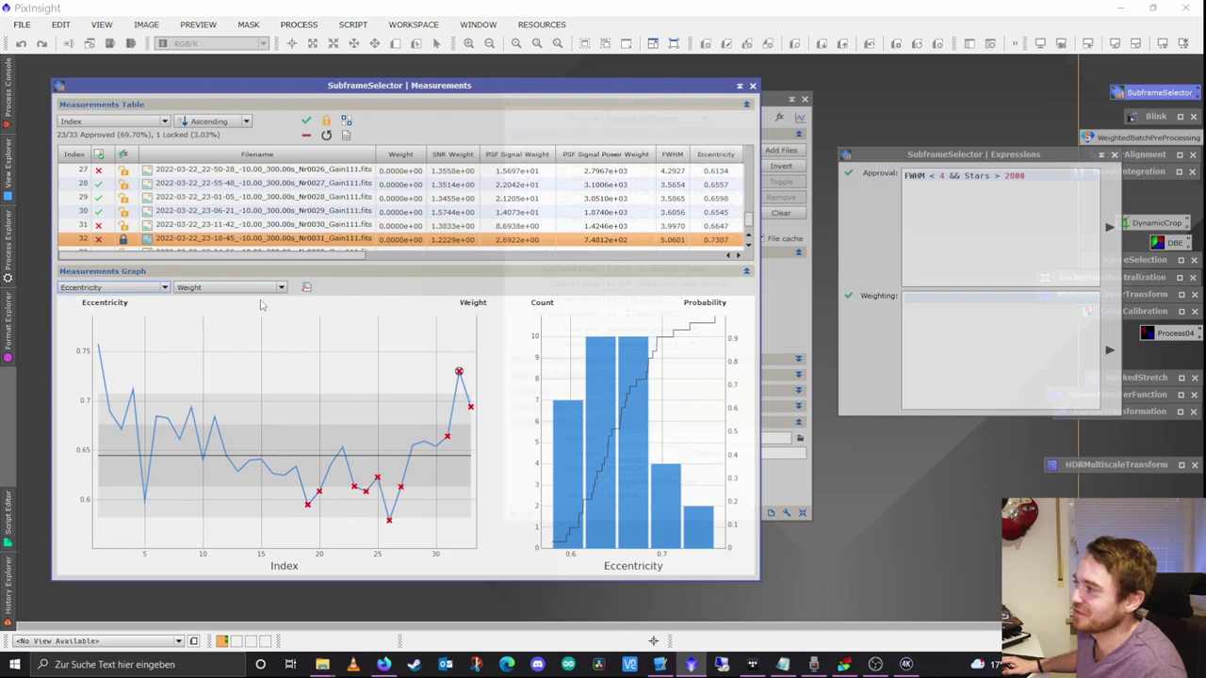
click(133, 289)
click(134, 289)
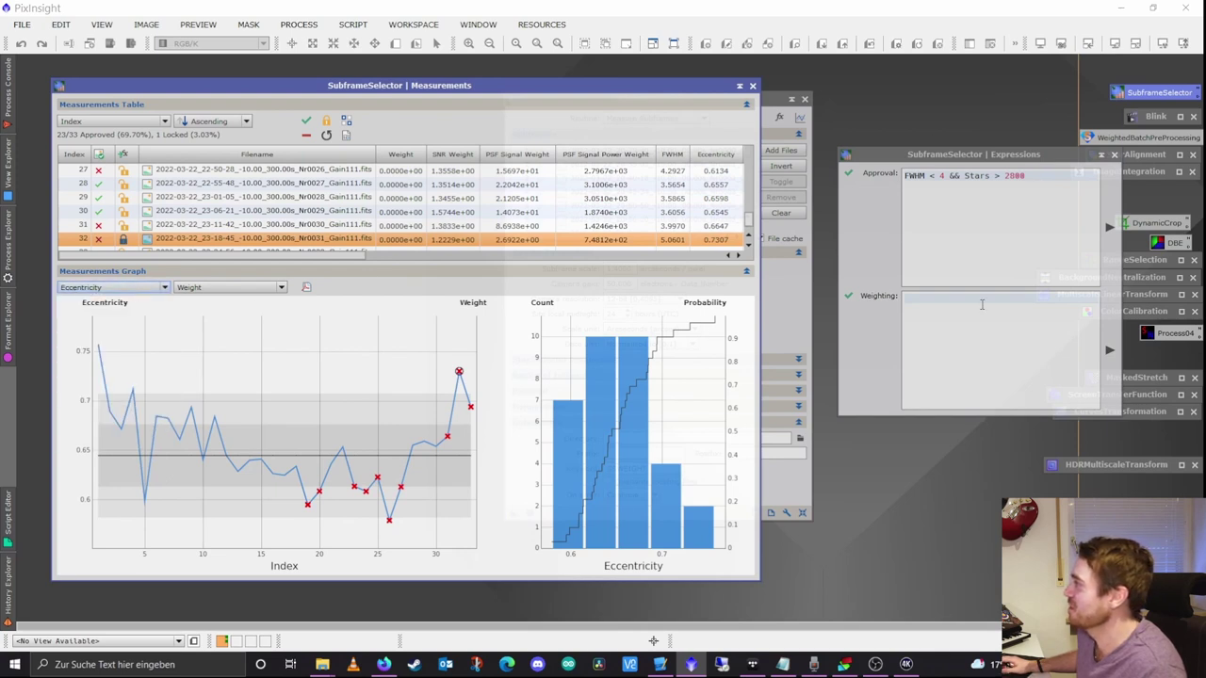
click(1033, 178)
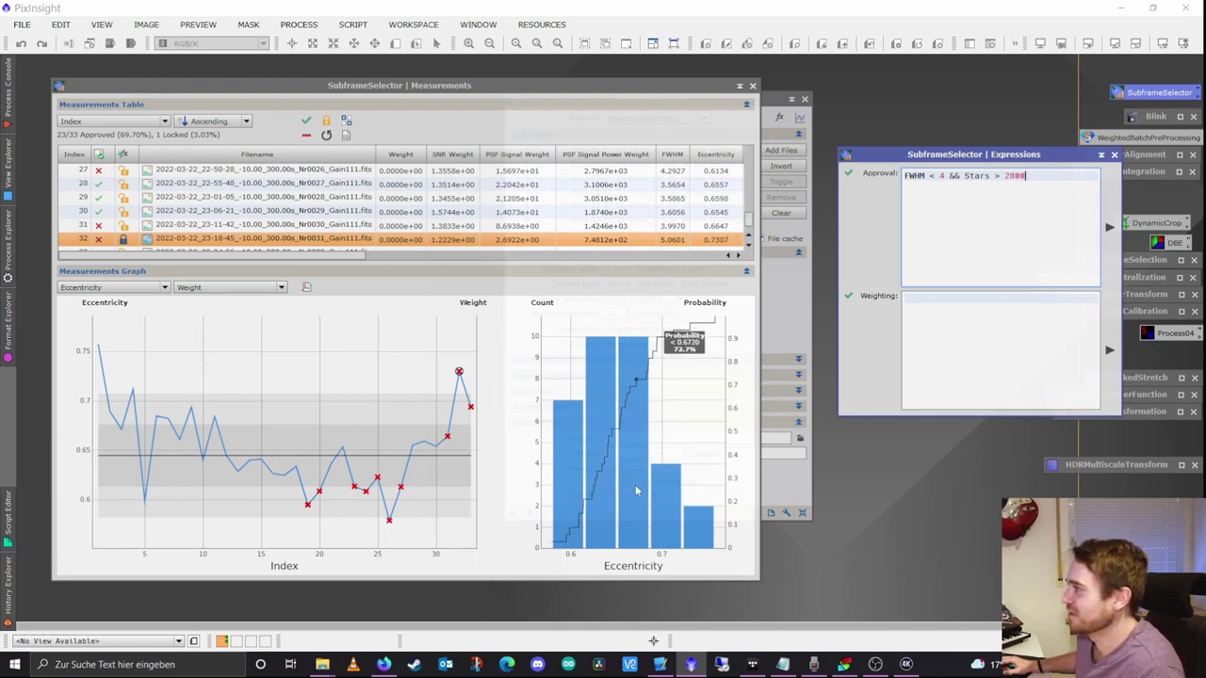
click(109, 287)
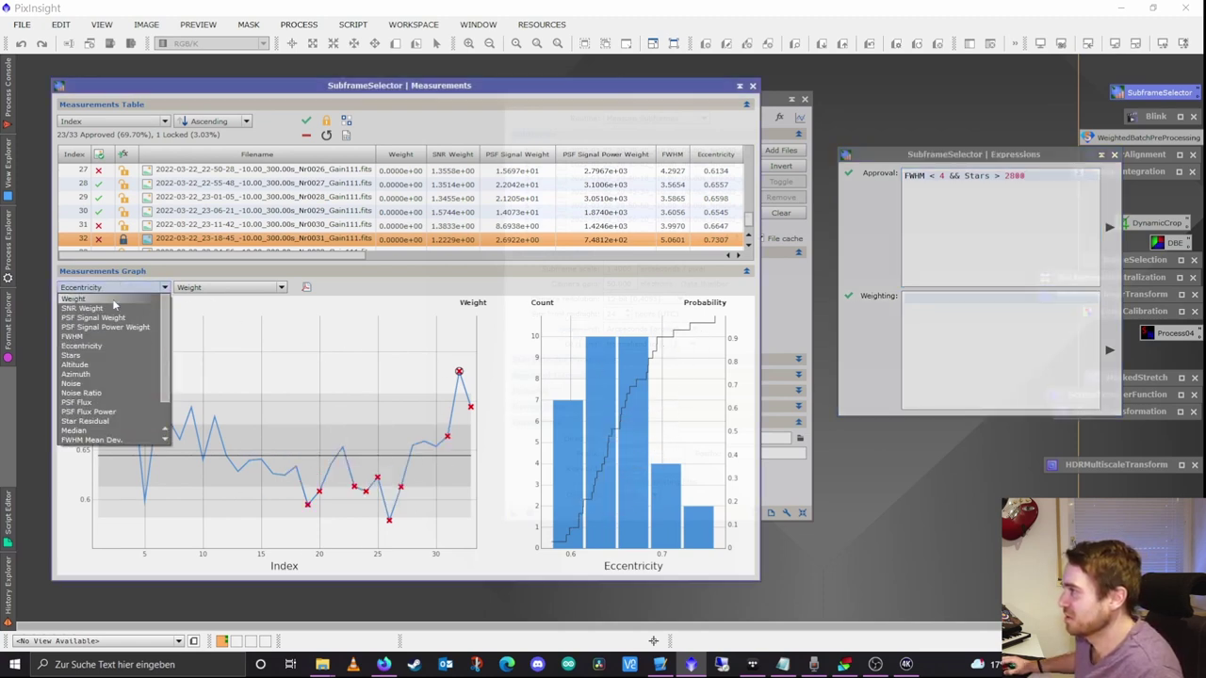
click(104, 336)
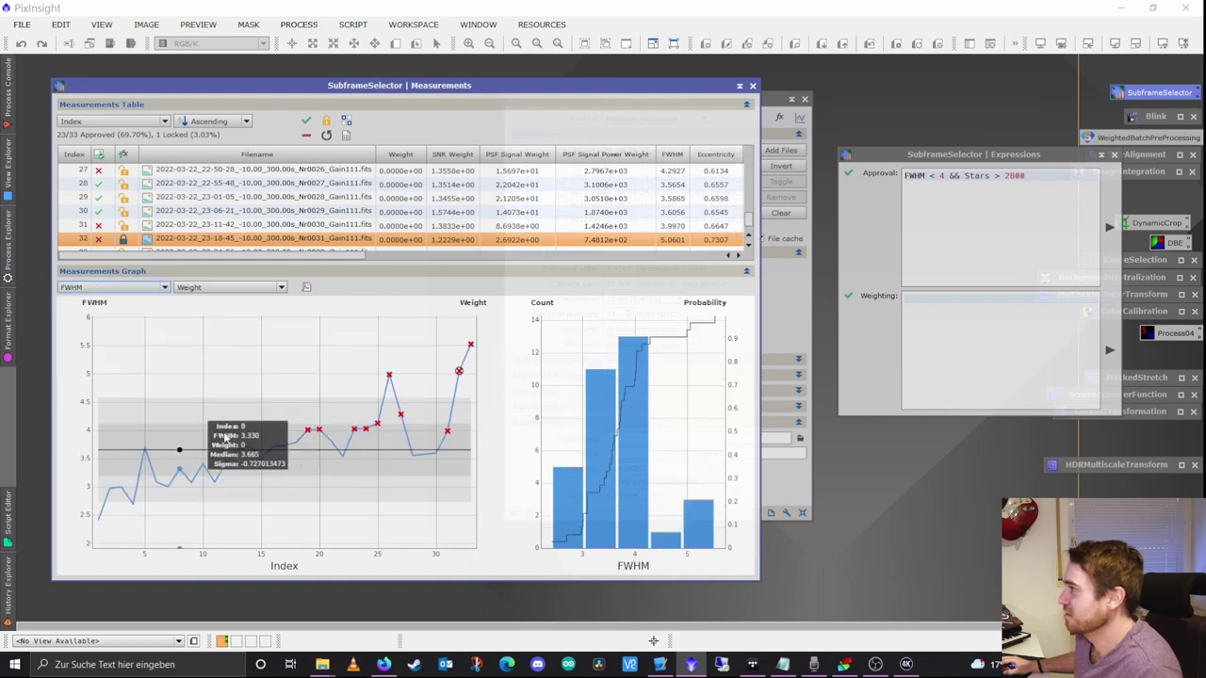
click(108, 287)
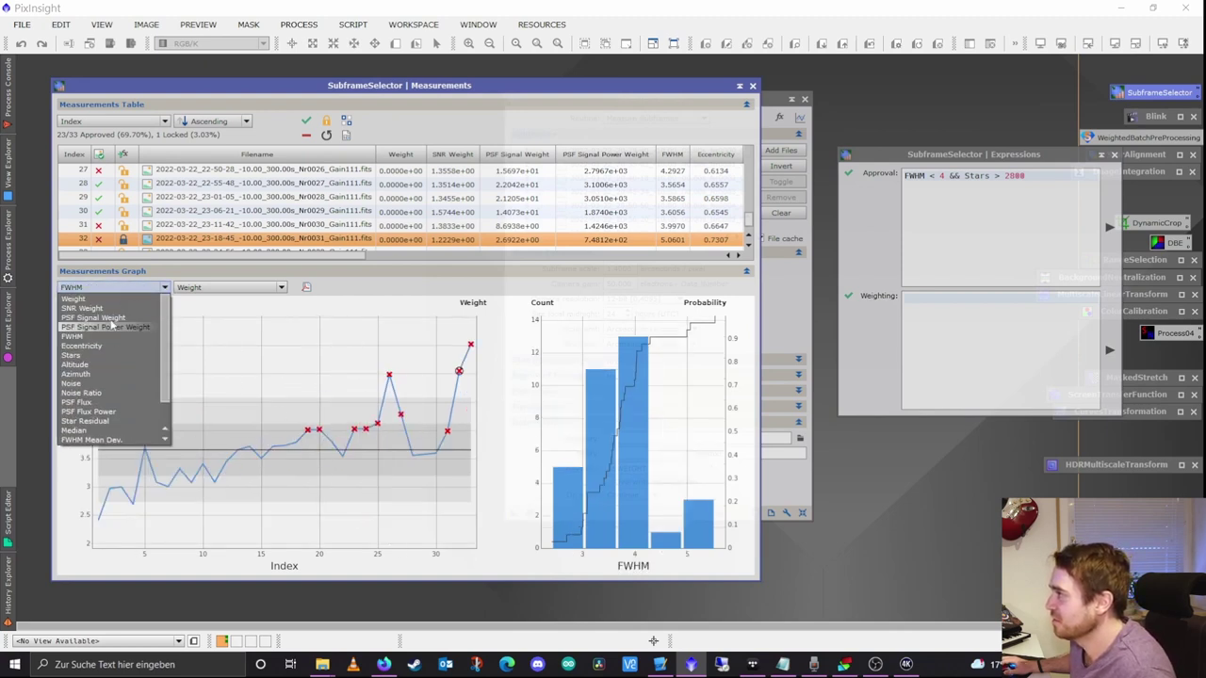
click(98, 356)
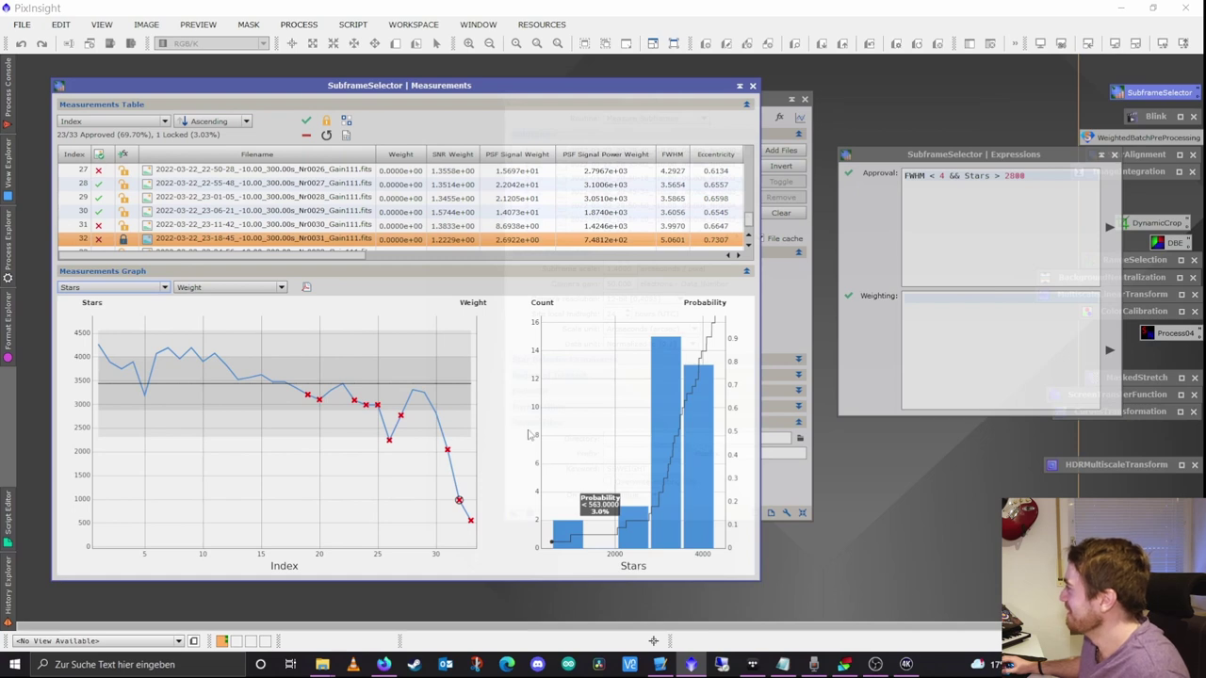
- Switch the measurements graph through SNR Weight and Weight to PSF Signal Weight and examine the subframes on that measure
click(983, 303)
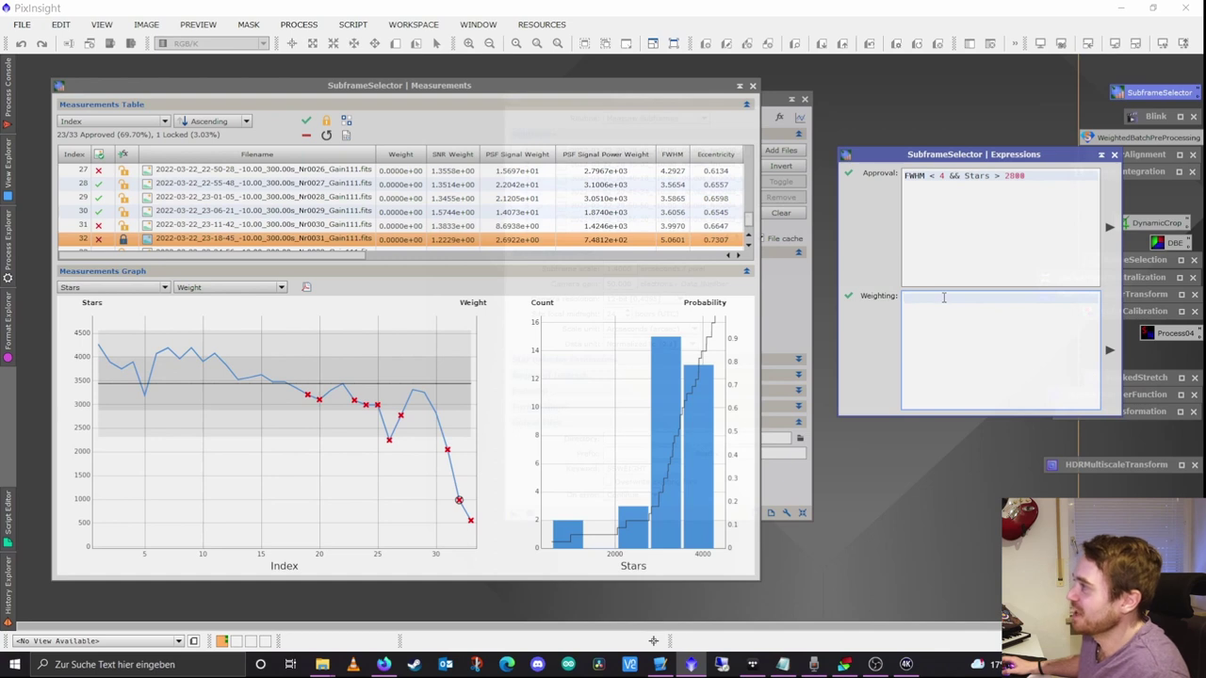
click(118, 288)
click(96, 309)
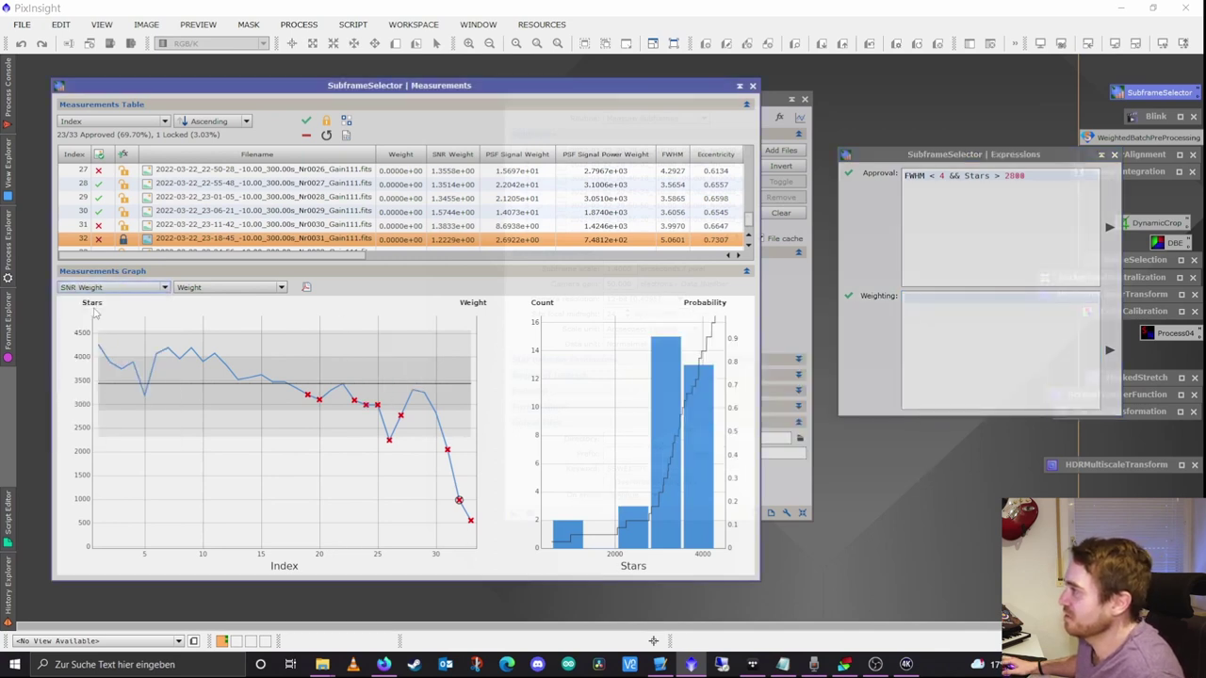
click(105, 287)
click(108, 332)
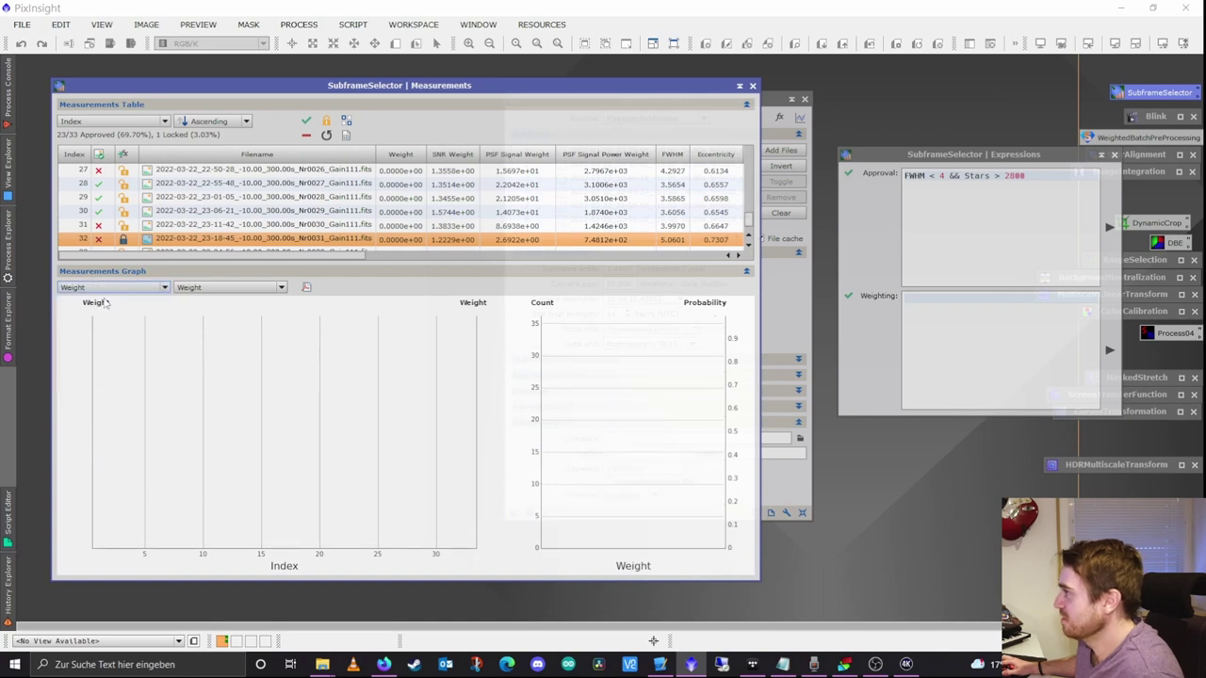
click(109, 289)
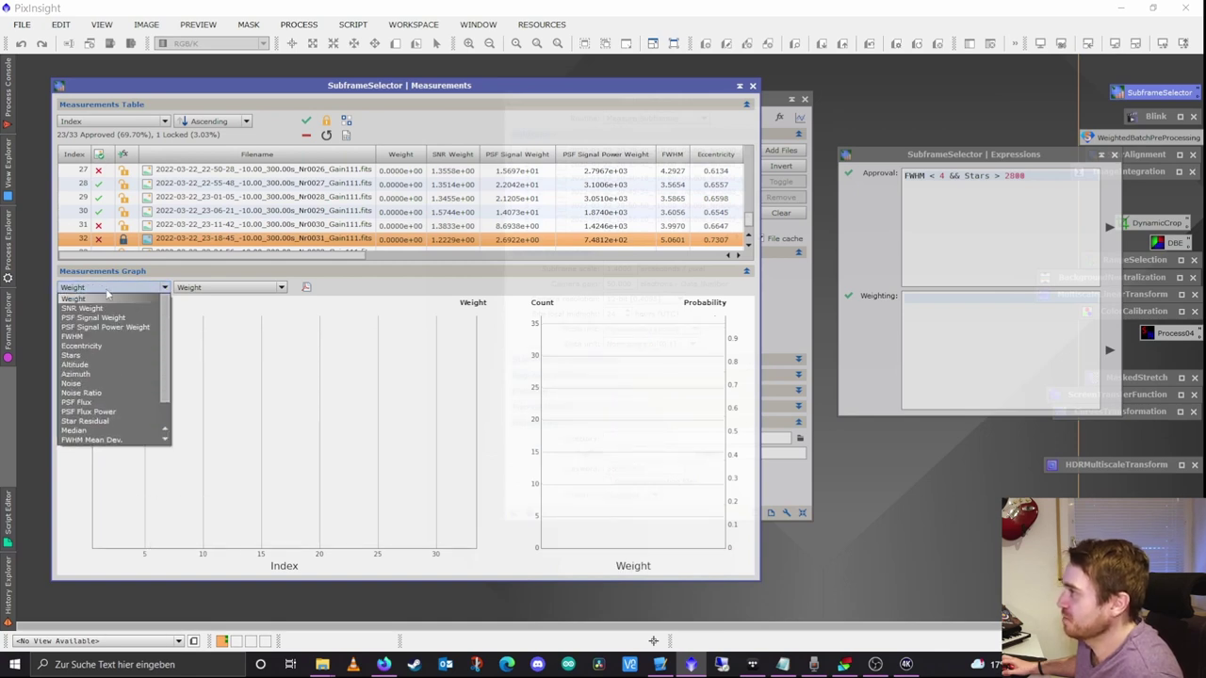
click(107, 320)
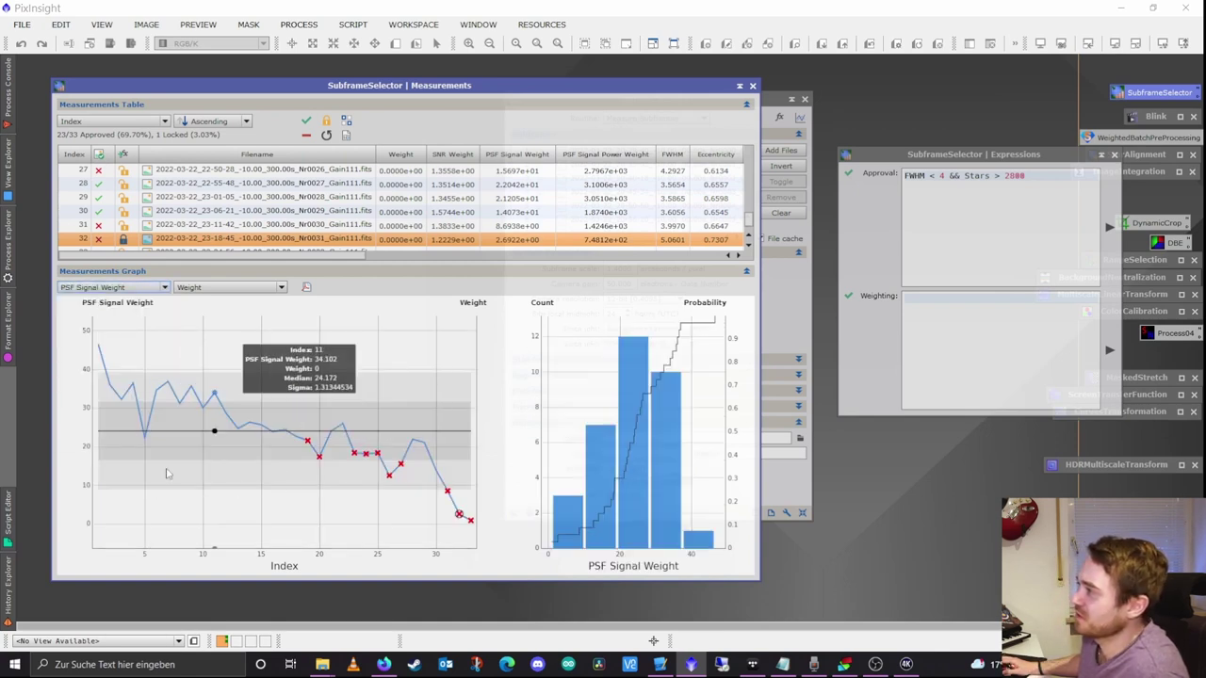
mouse_move(98, 345)
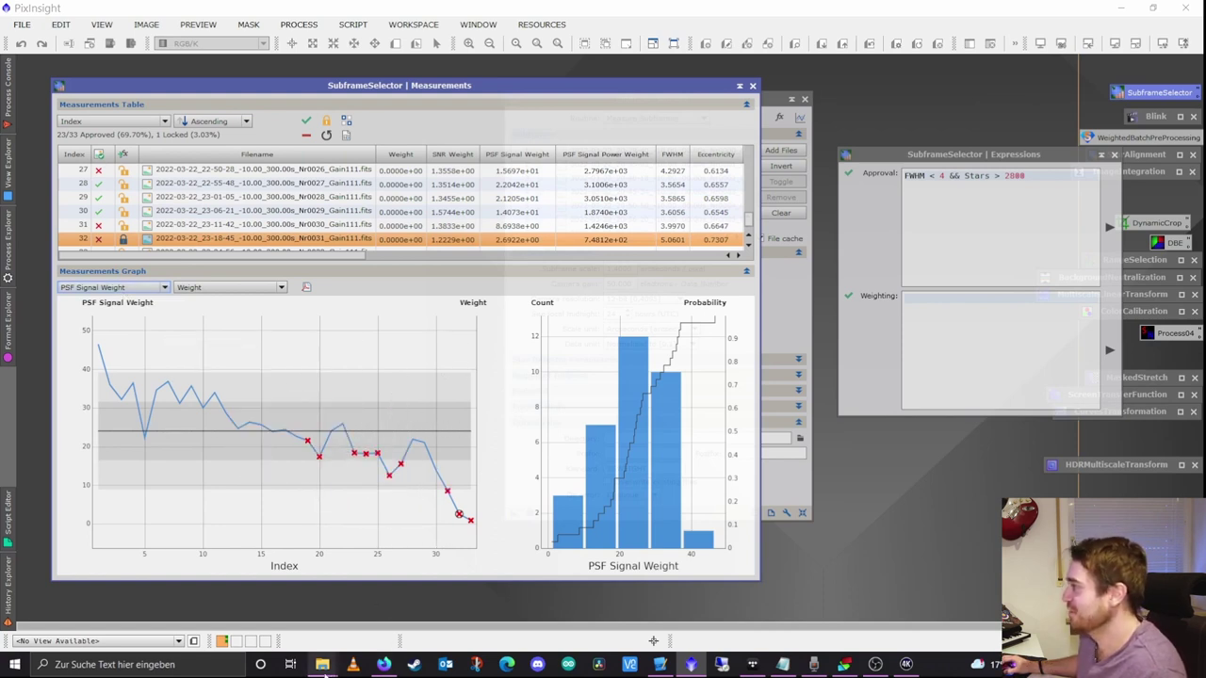
mouse_move(323, 664)
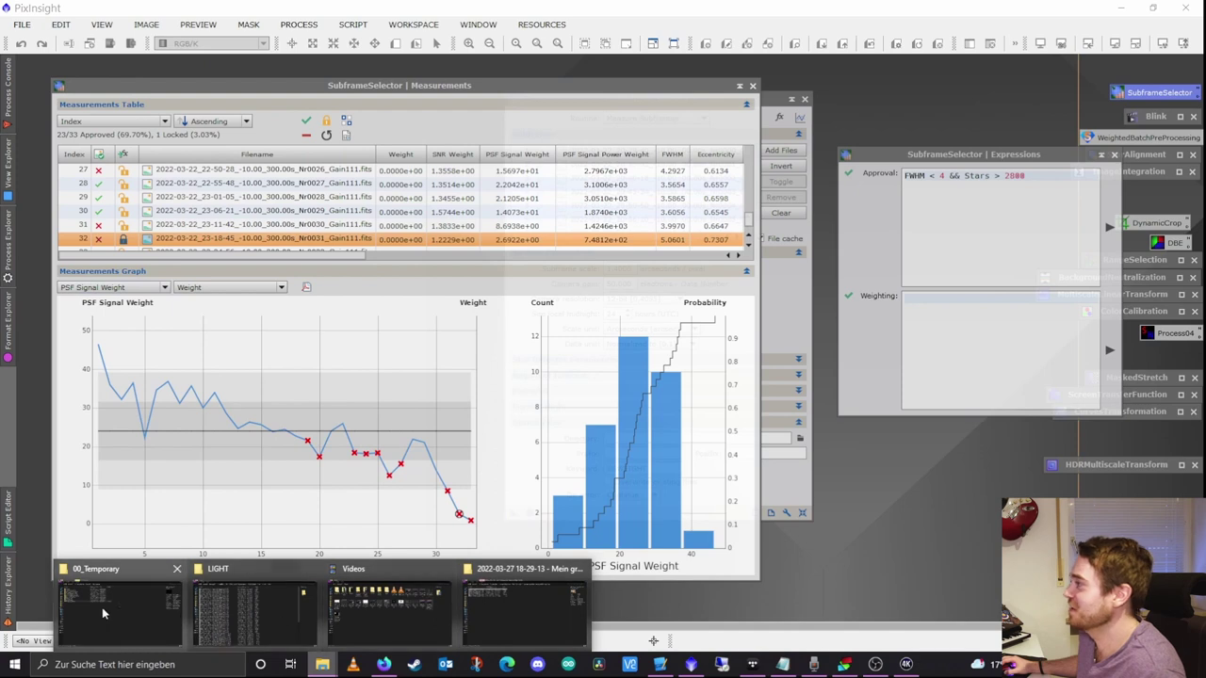
mouse_move(104, 614)
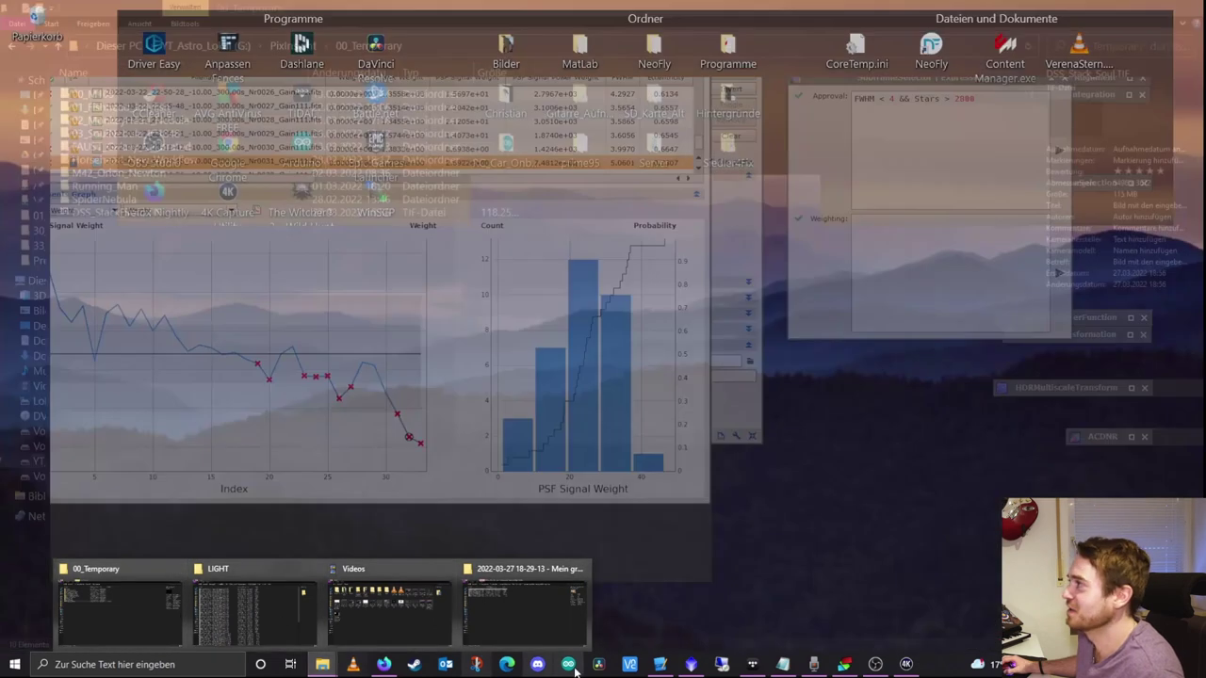
mouse_move(514, 621)
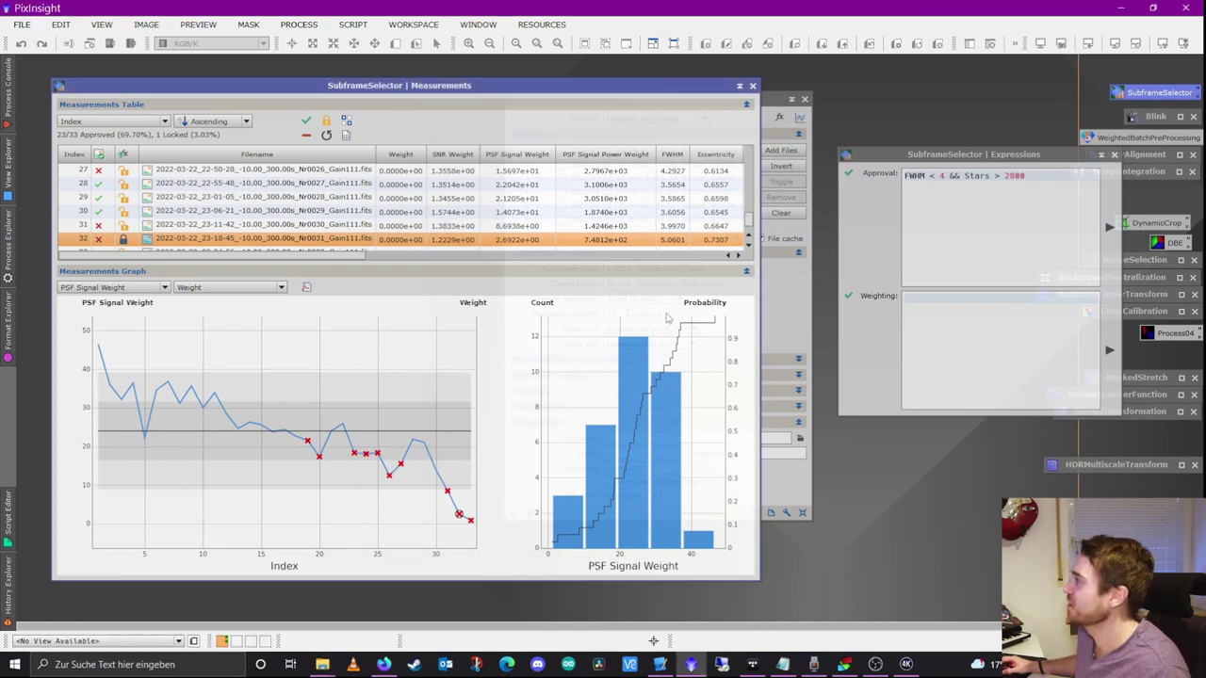
- Switch to the Editor text file PI_SubframeSelector_Expression.txt, copy its whole formula, and paste it as SubframeSelector's weighting expression in PixInsight
key(alt+Tab)
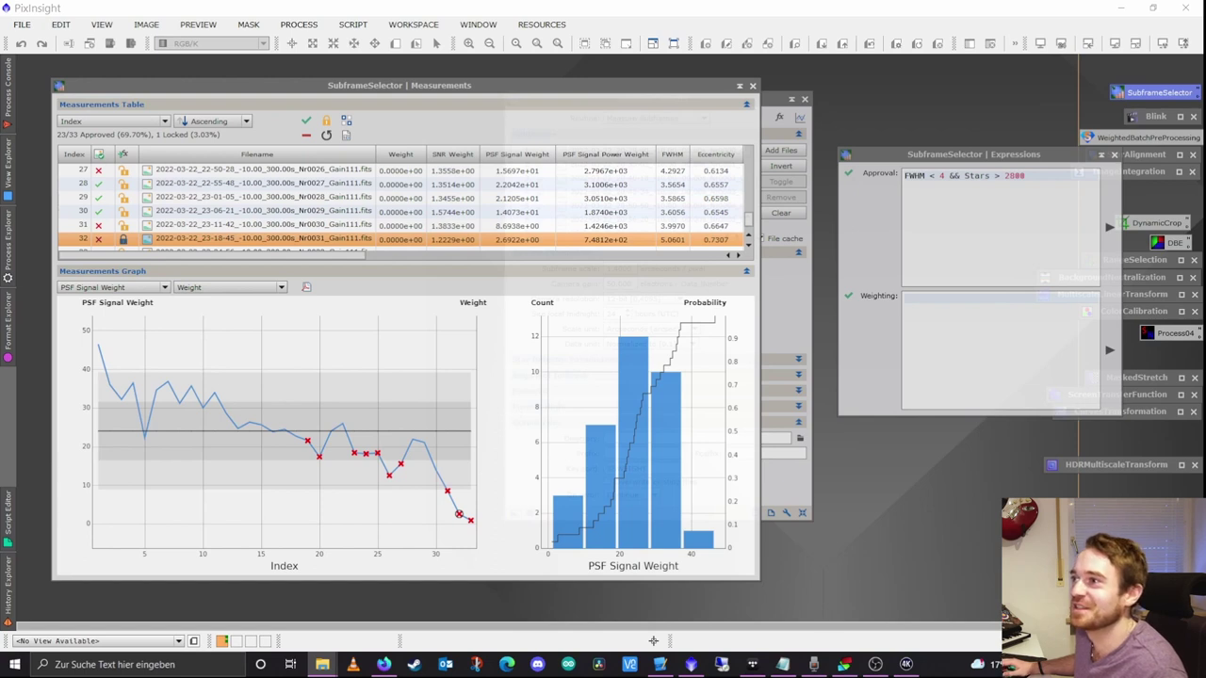
key(alt+Tab)
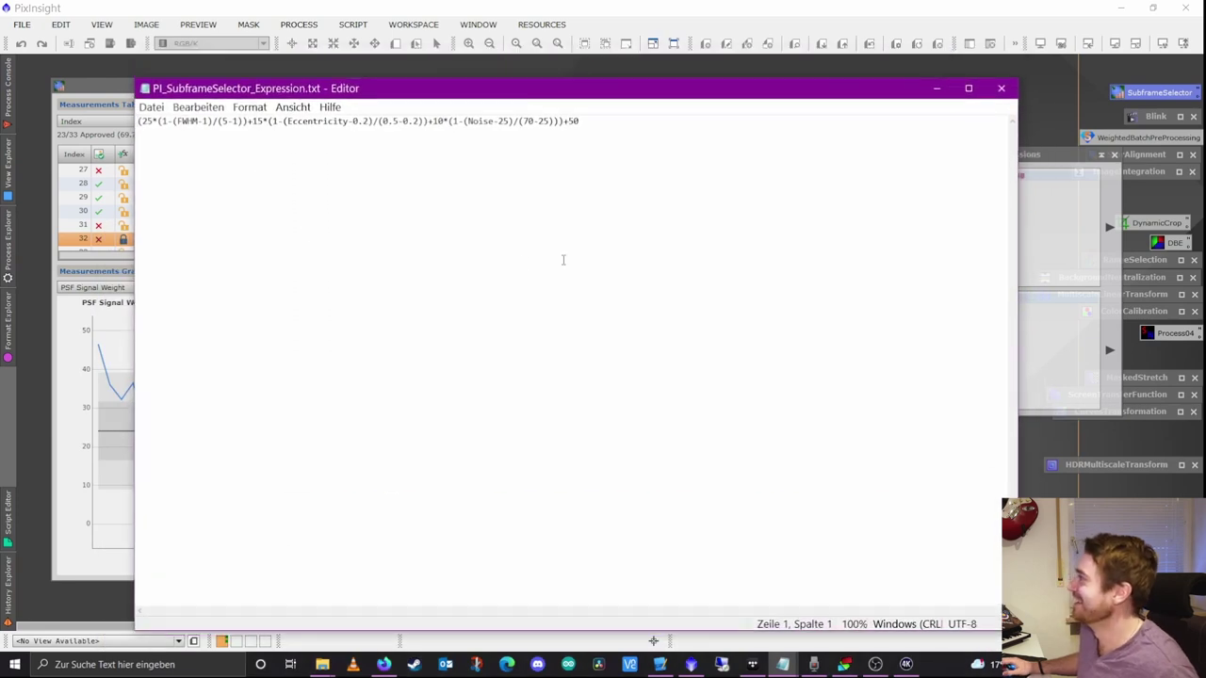
drag(580, 121, 137, 121)
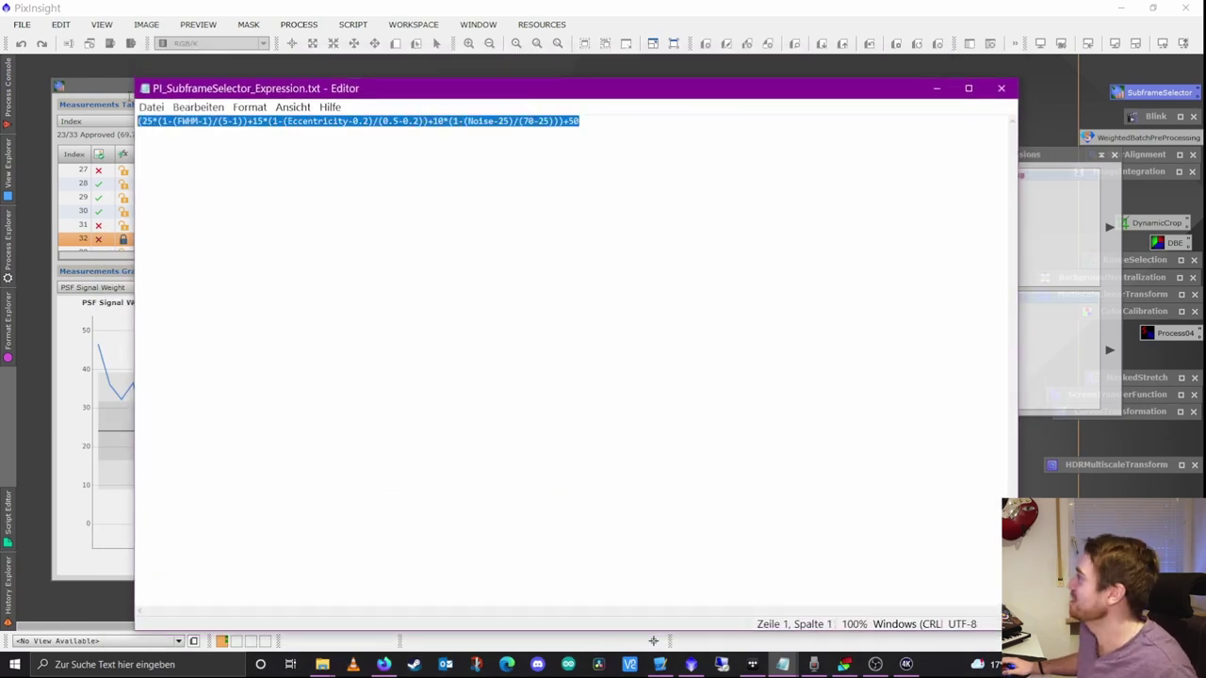
click(936, 88)
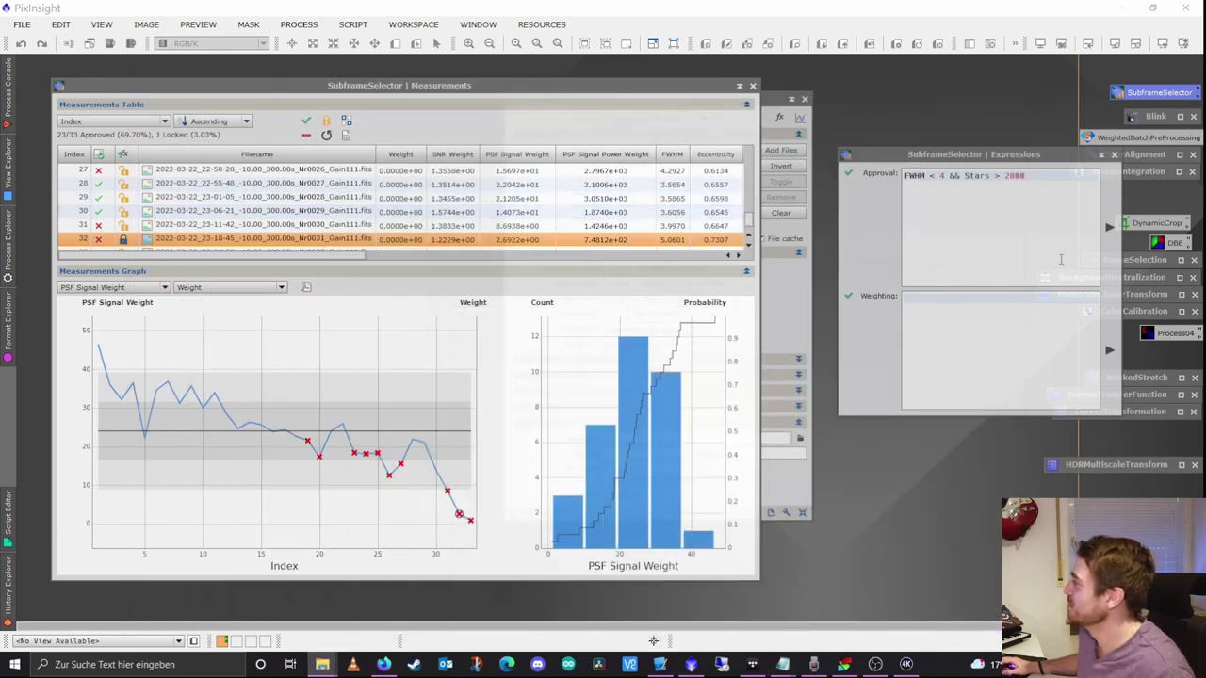
click(1010, 295)
key(ctrl+v)
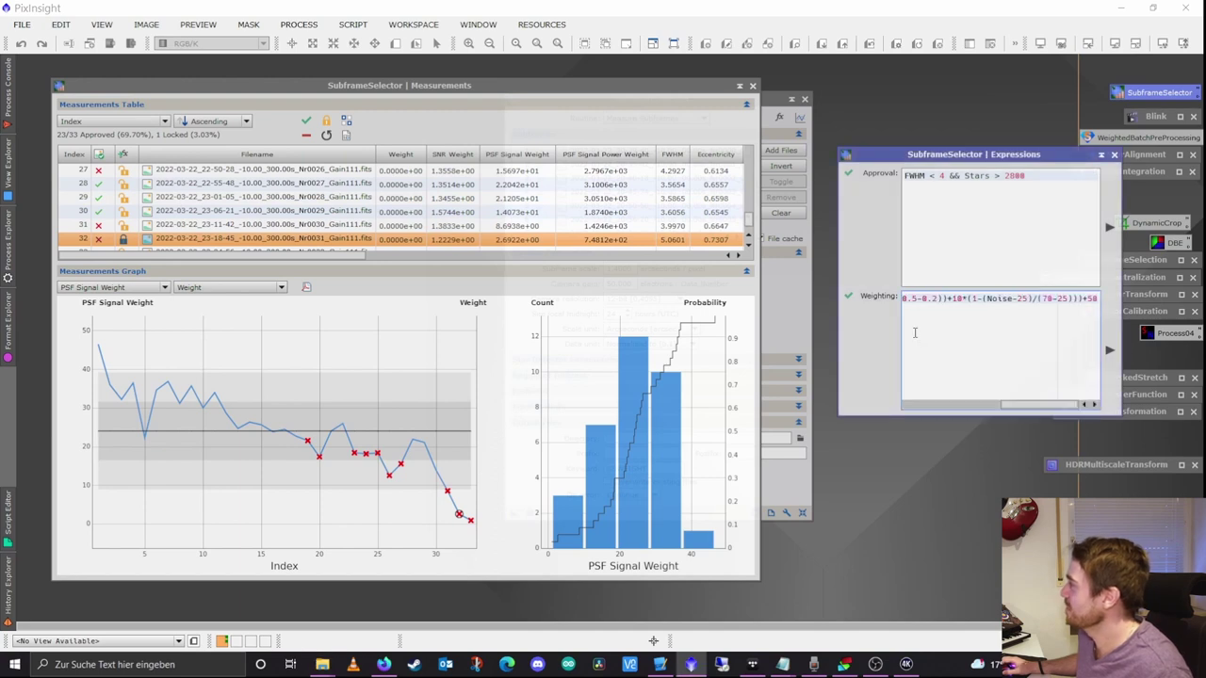
- Check the pasted weighting formula from its beginning and apply it to the measured subframes
drag(1040, 404, 942, 404)
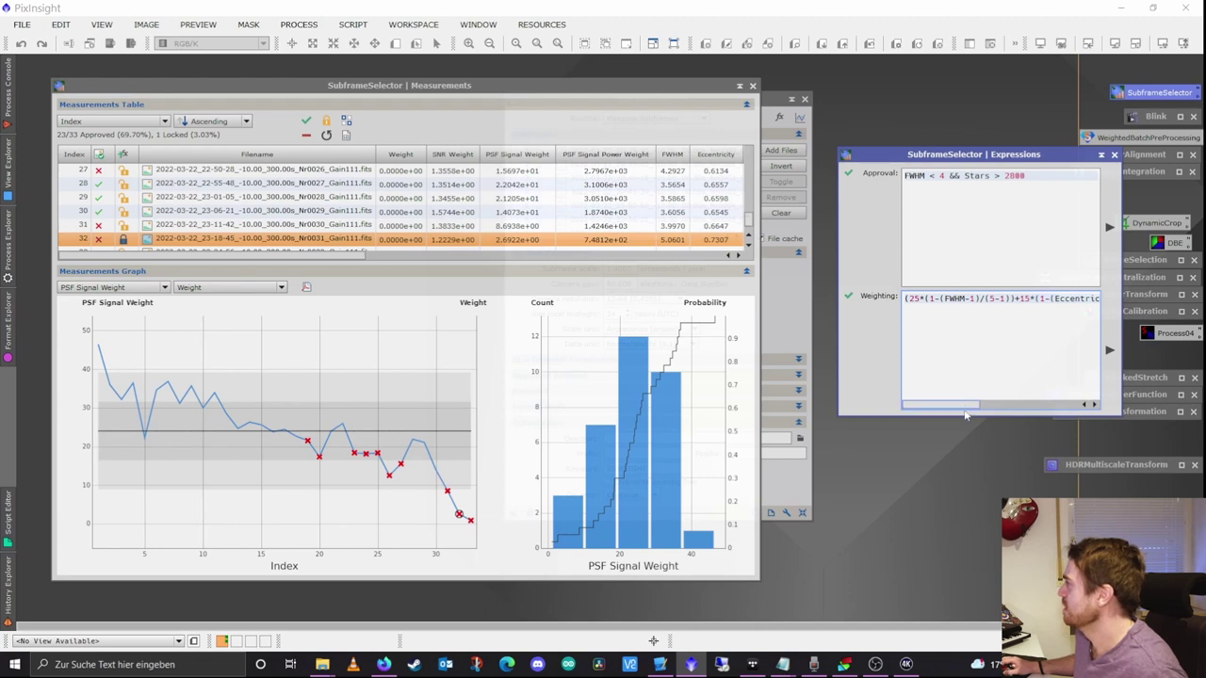
drag(967, 407, 909, 388)
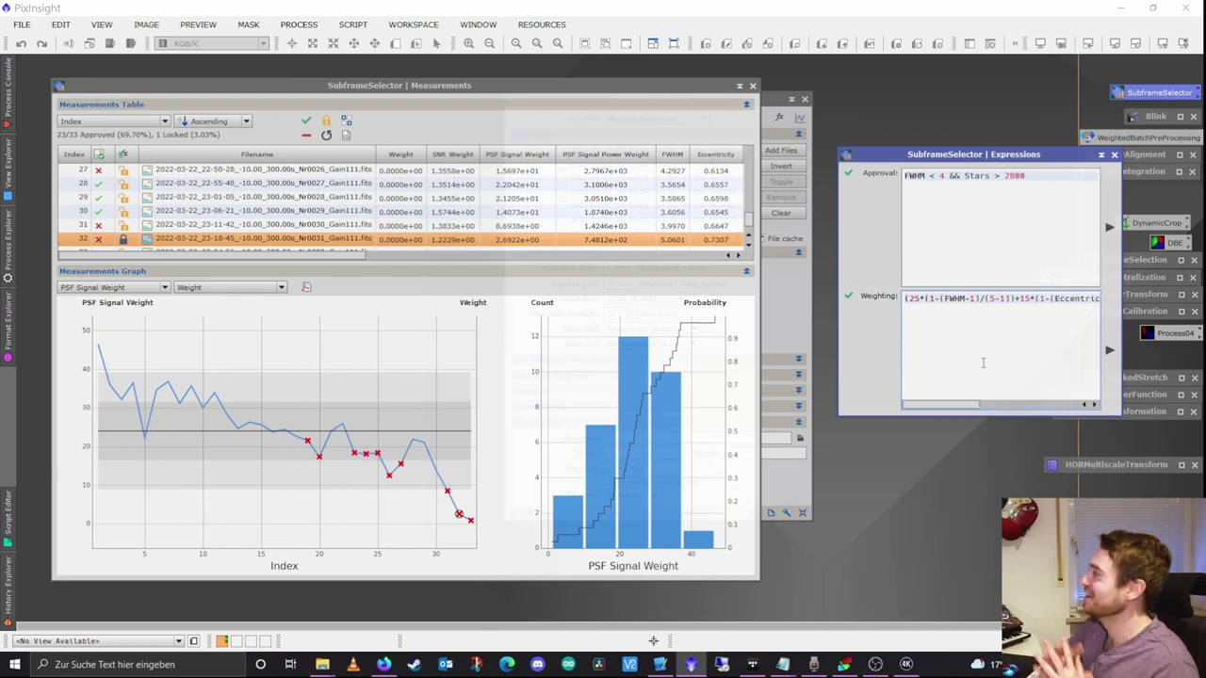
mouse_move(981, 363)
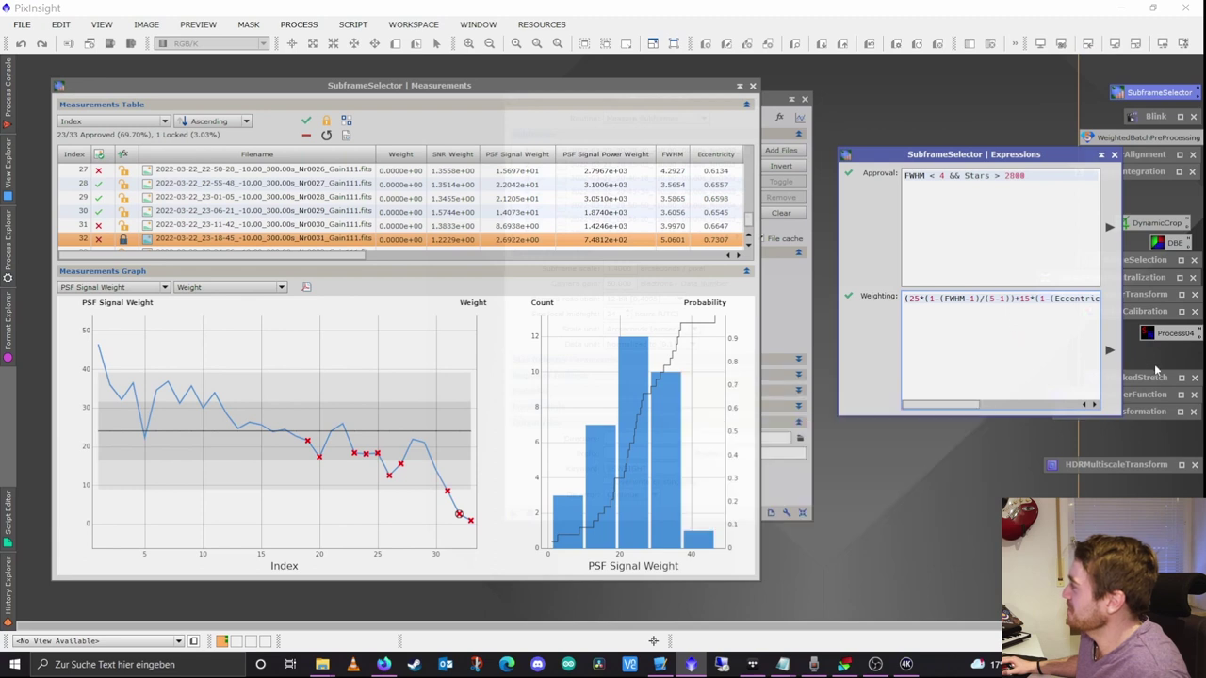
click(1111, 350)
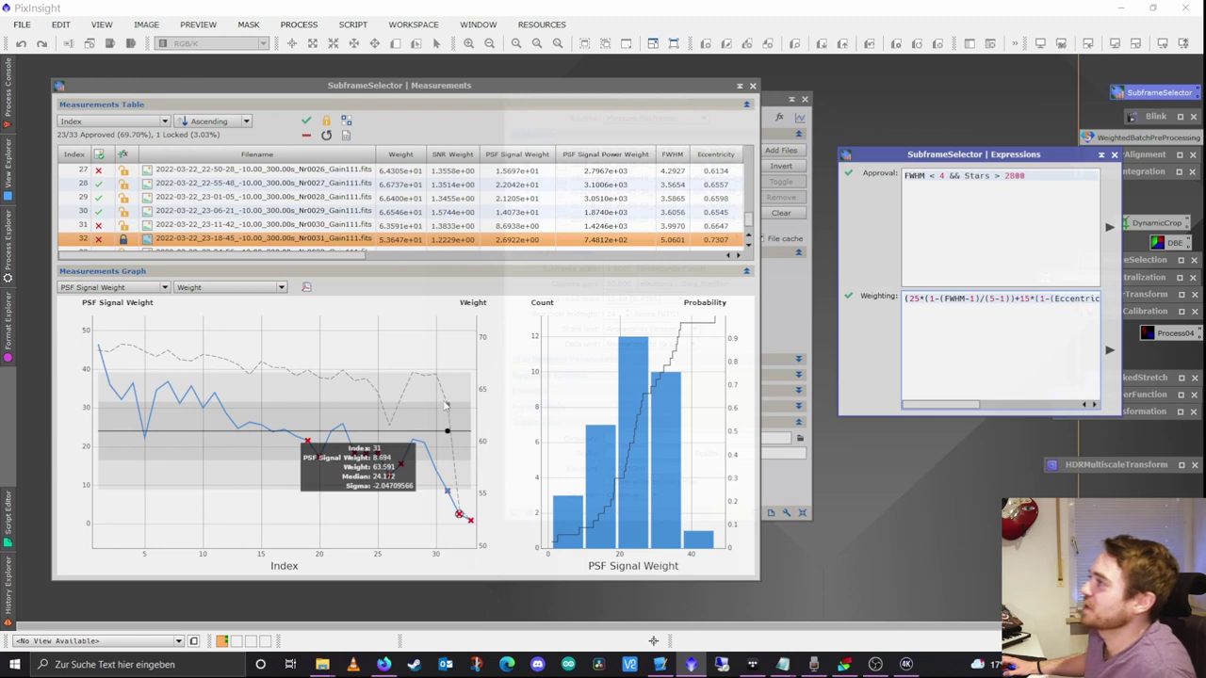
- Sort the measurements table by Weight in ascending order
scroll(300, 198, up, 6)
scroll(299, 197, up, 3)
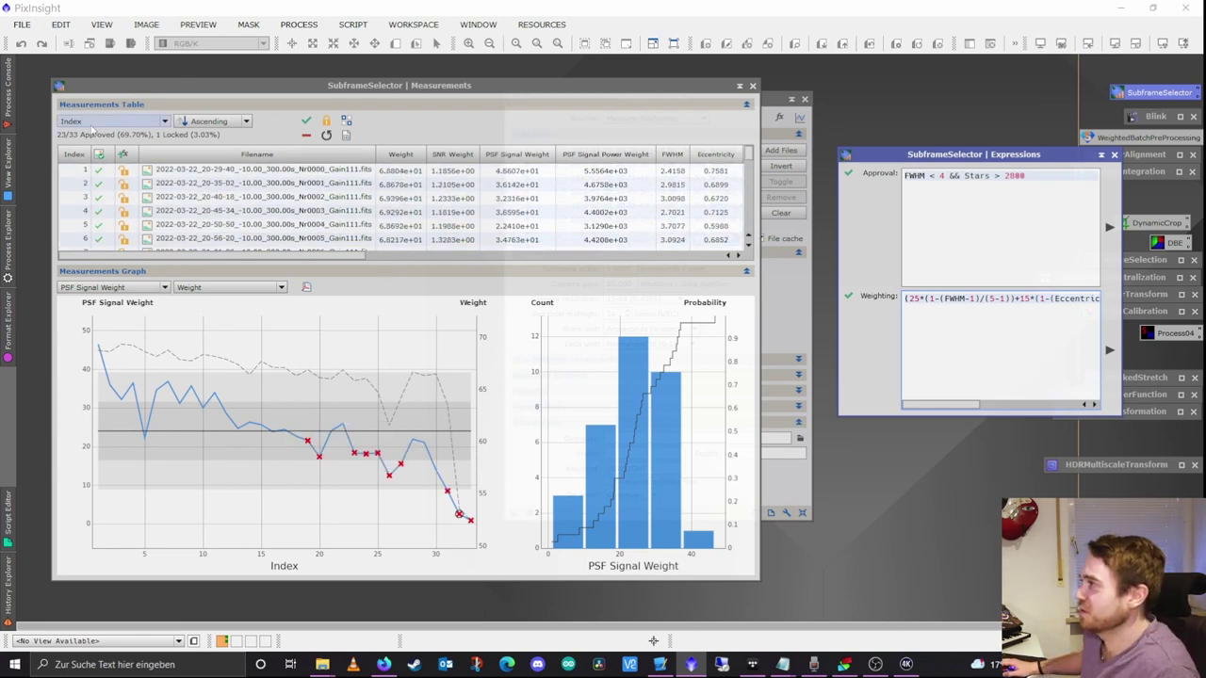
click(94, 123)
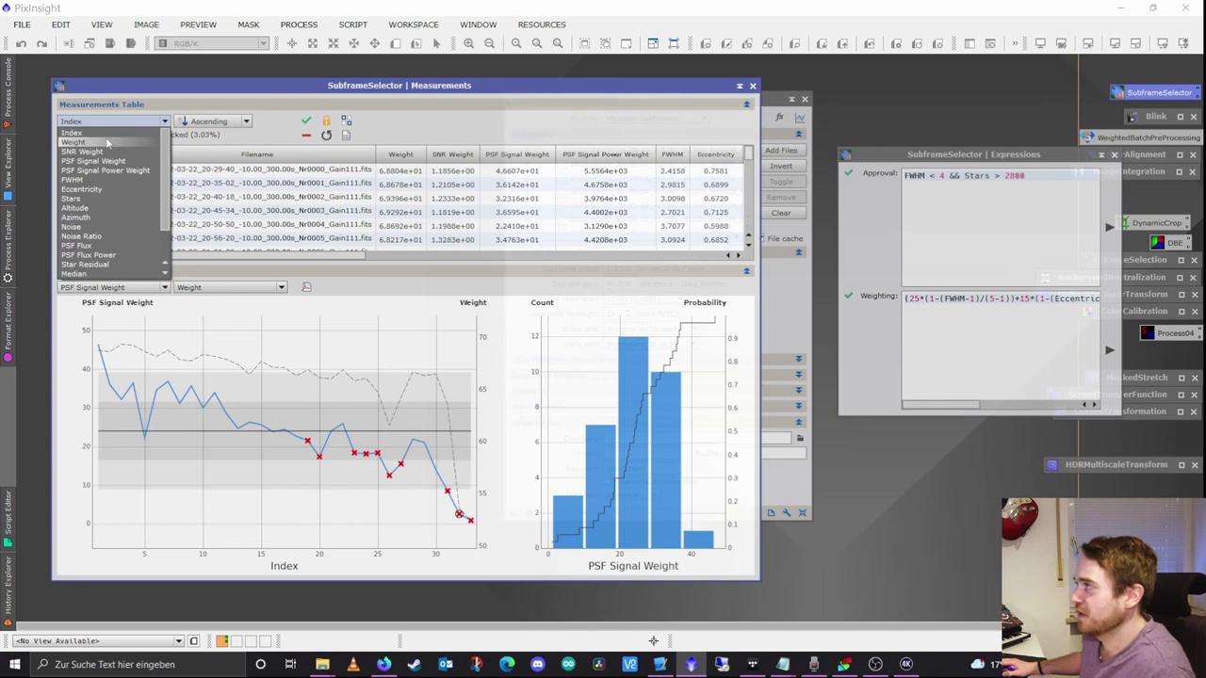
click(107, 142)
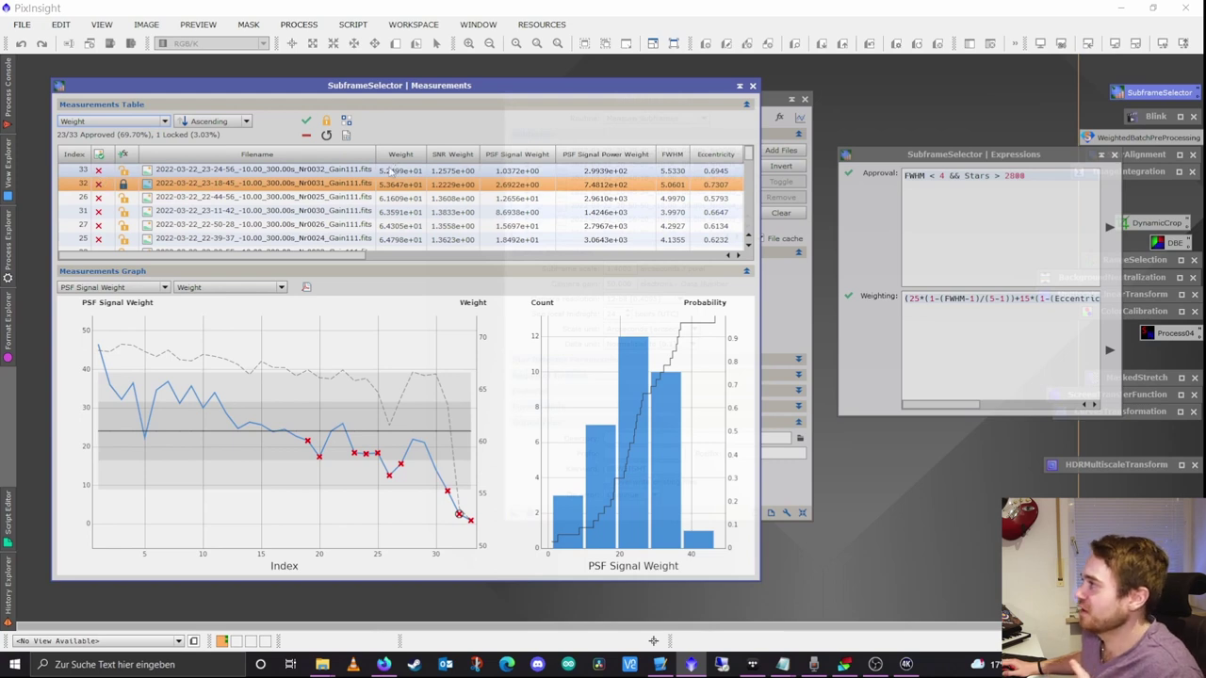
- Compare the weights of rejected and approved subframes across the sorted table, checking subframe 21 among the rejected ones
scroll(394, 171, down, 1)
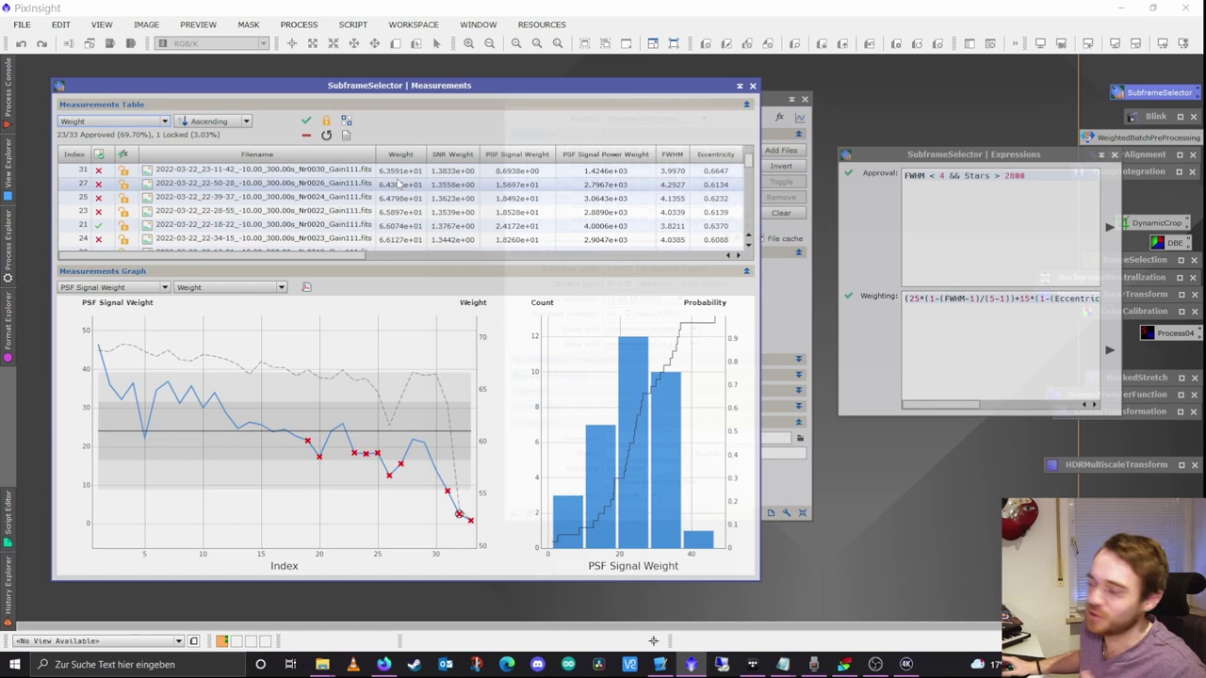
scroll(399, 179, up, 3)
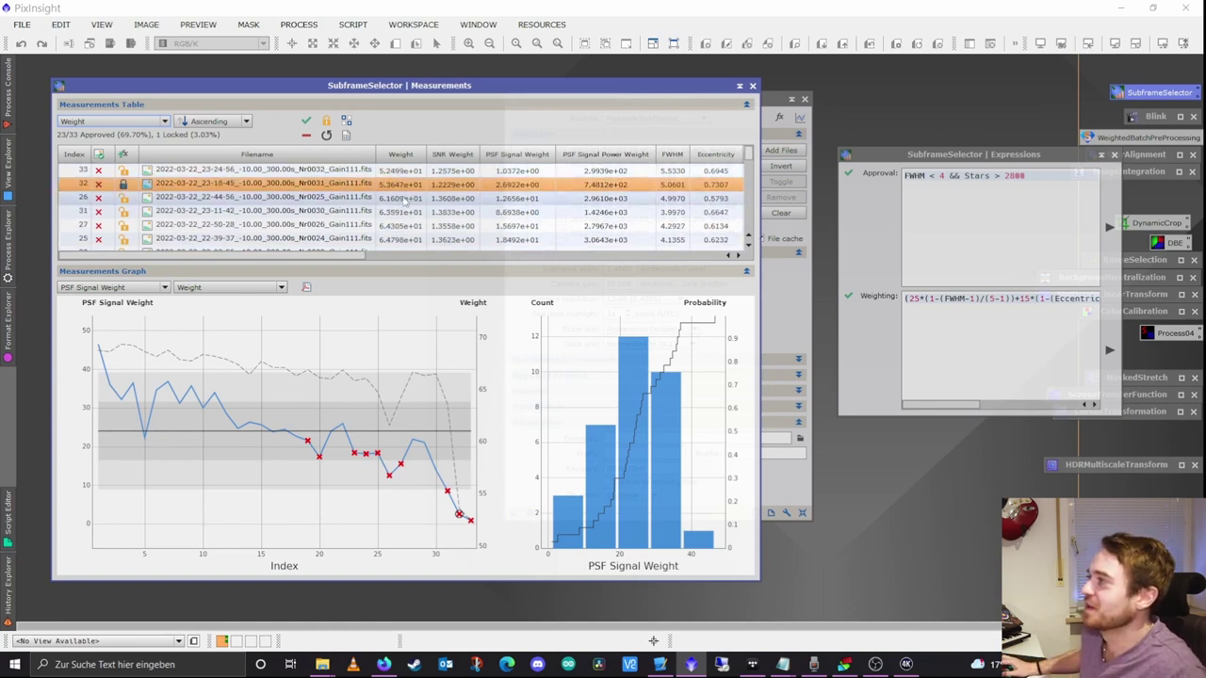
scroll(170, 209, down, 3)
scroll(171, 211, up, 3)
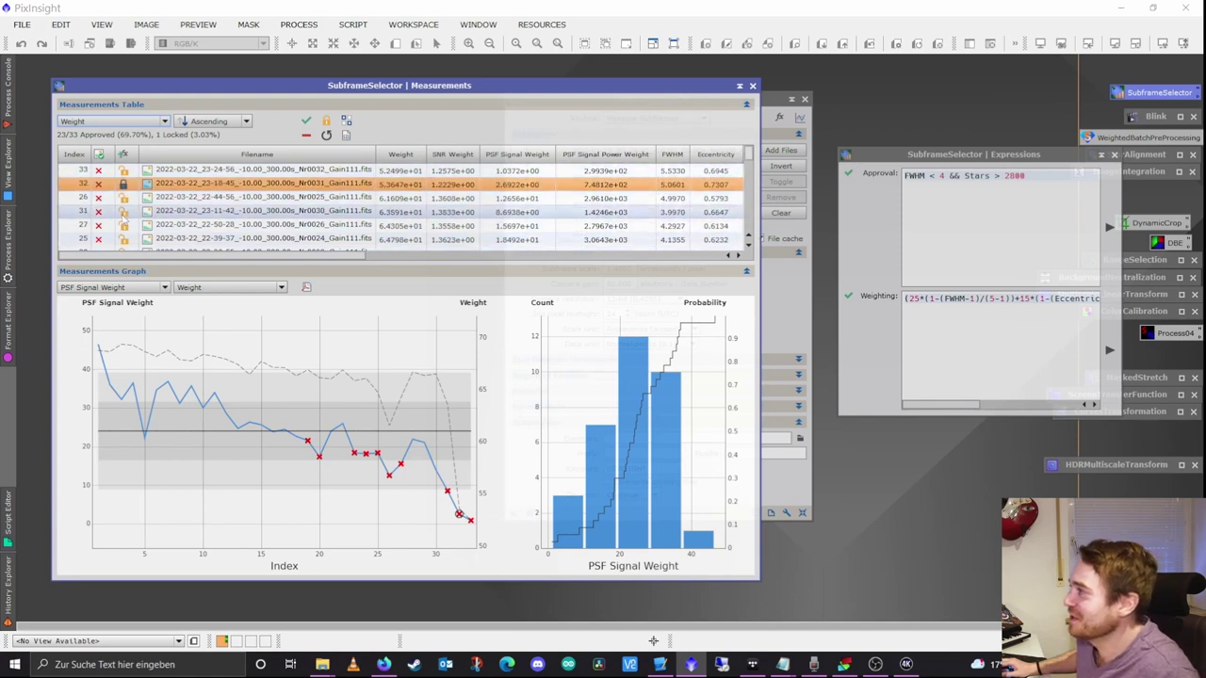
scroll(106, 179, down, 3)
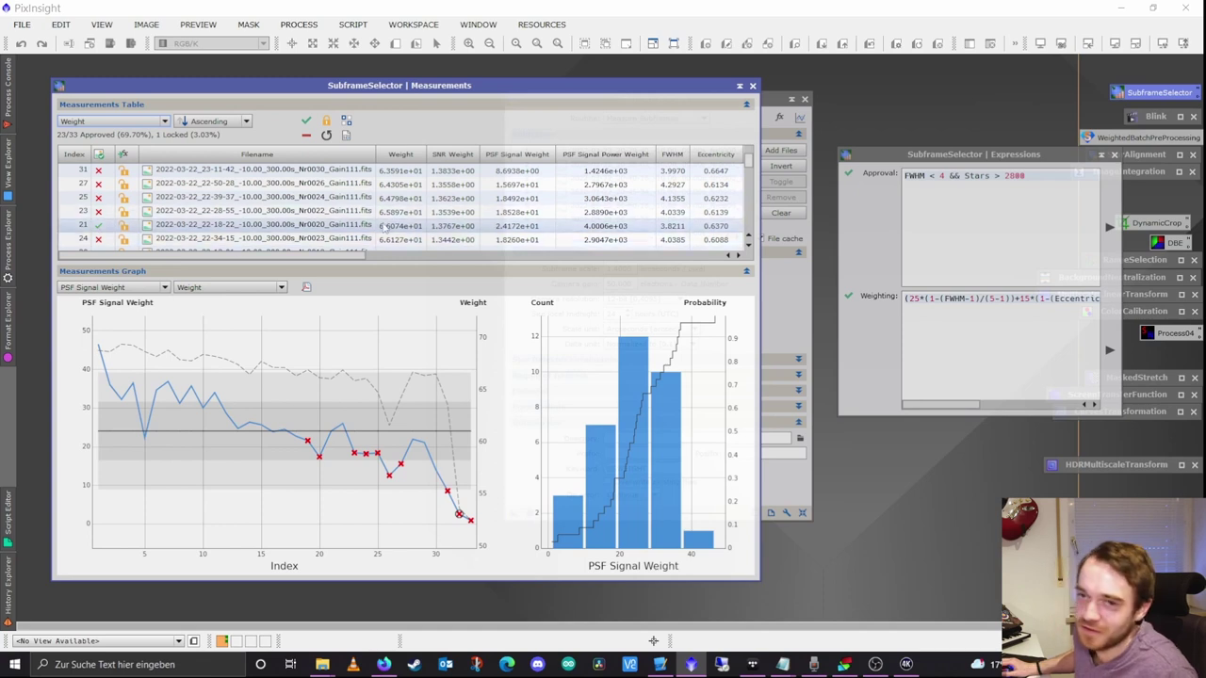
click(226, 225)
scroll(294, 213, down, 3)
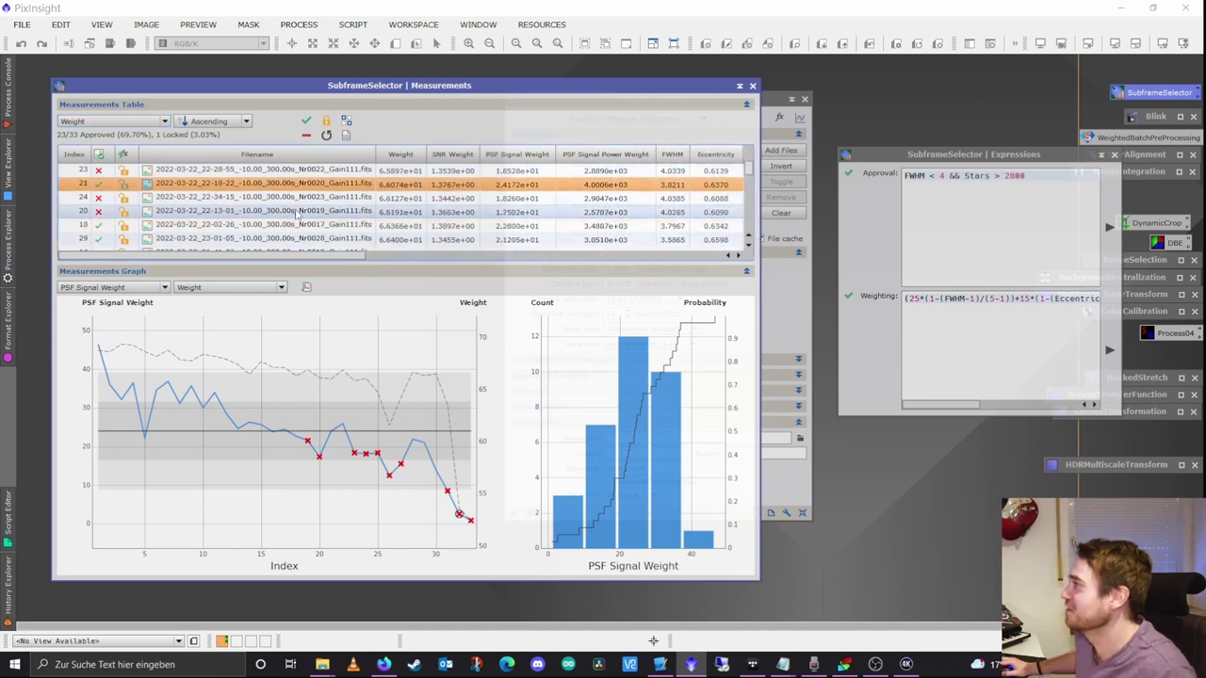
scroll(299, 238, down, 3)
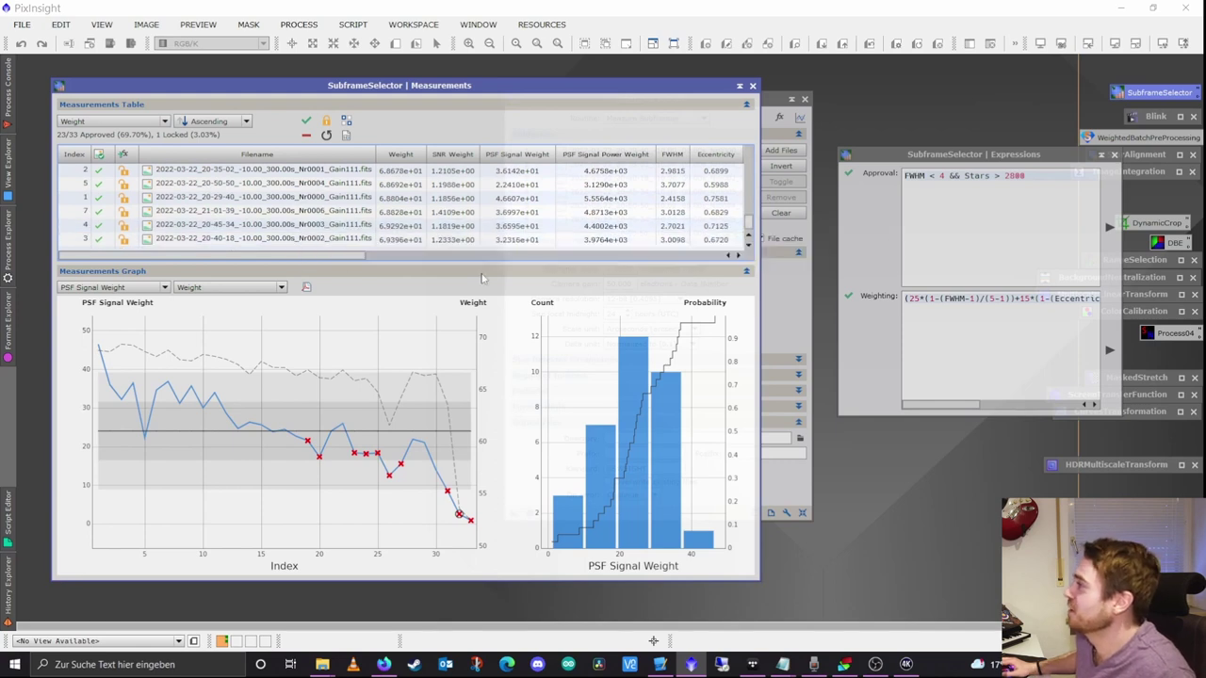
- Open the highest-weighted subframe, number 3, auto-stretch its display and inspect the star shapes up close
click(443, 241)
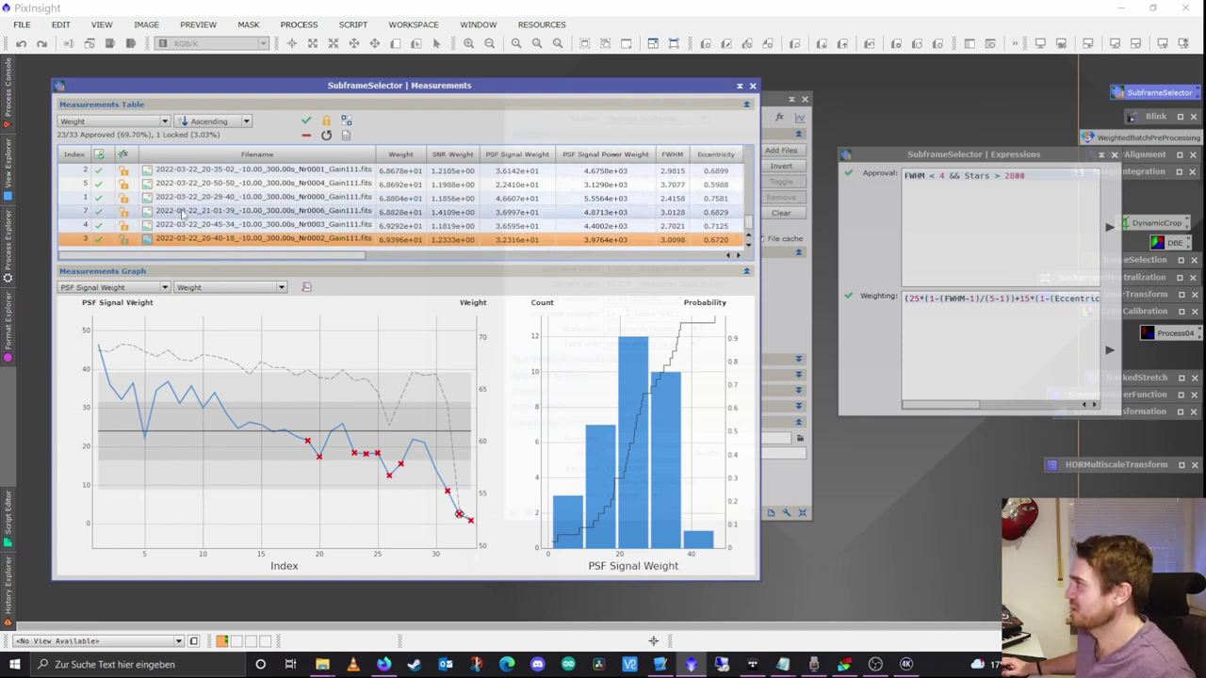
drag(234, 87, 497, 83)
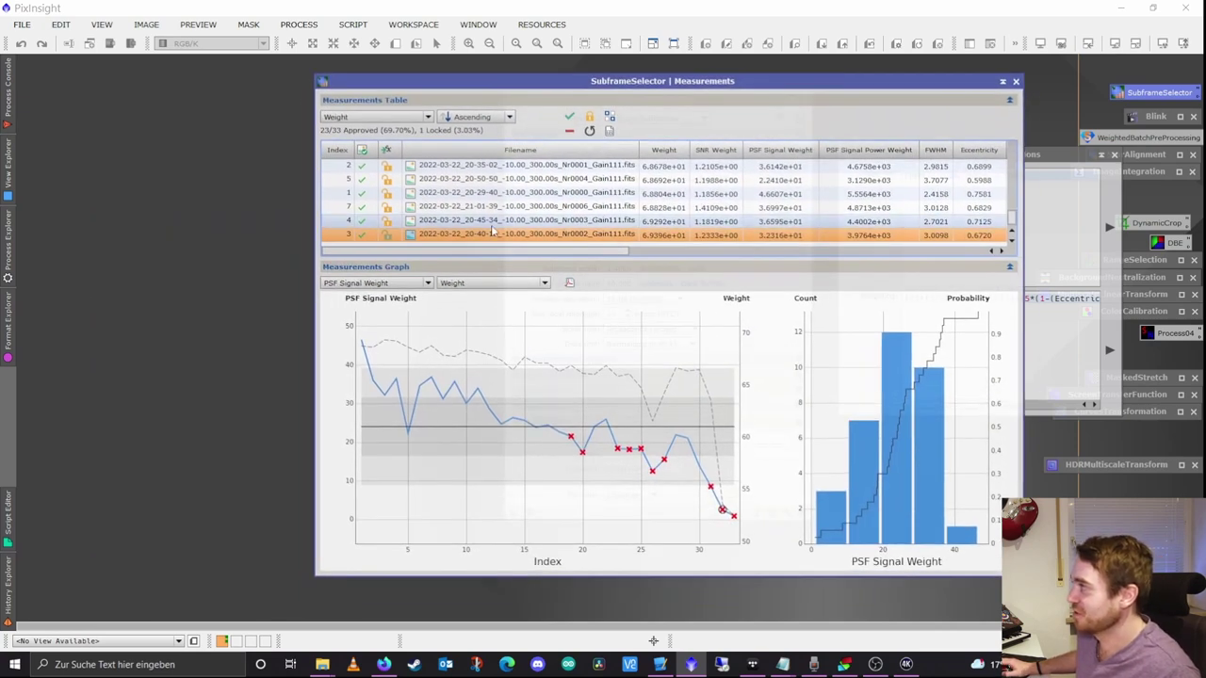
double_click(493, 233)
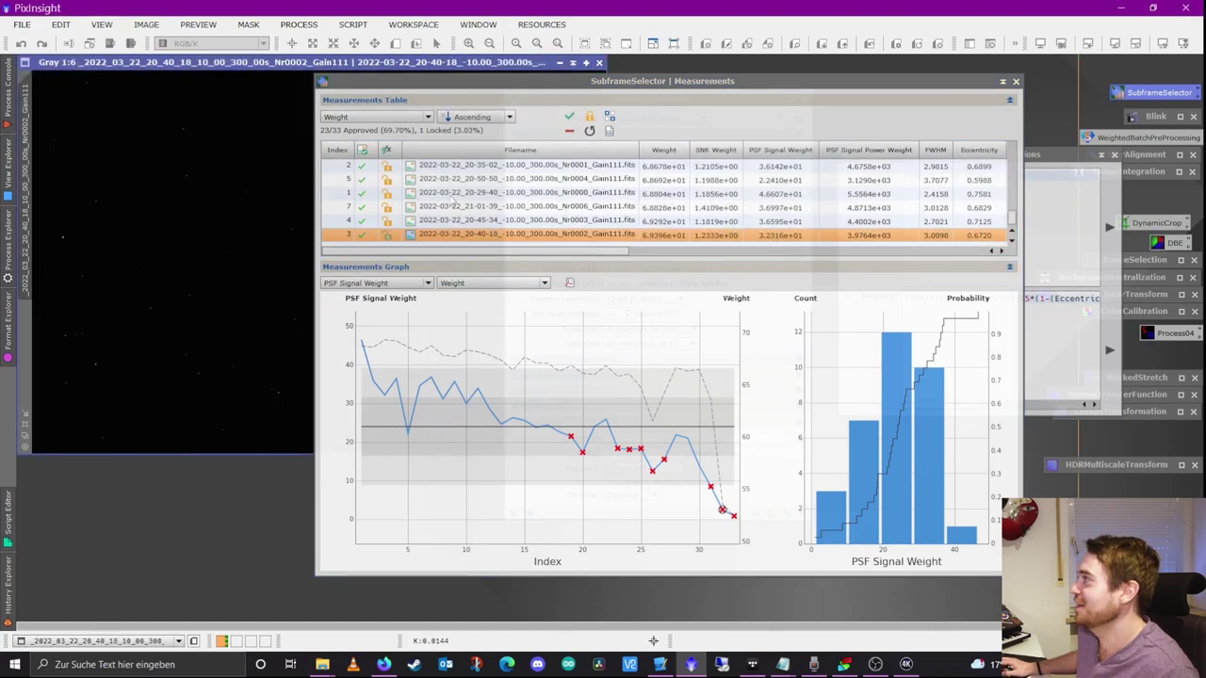
drag(501, 83, 737, 125)
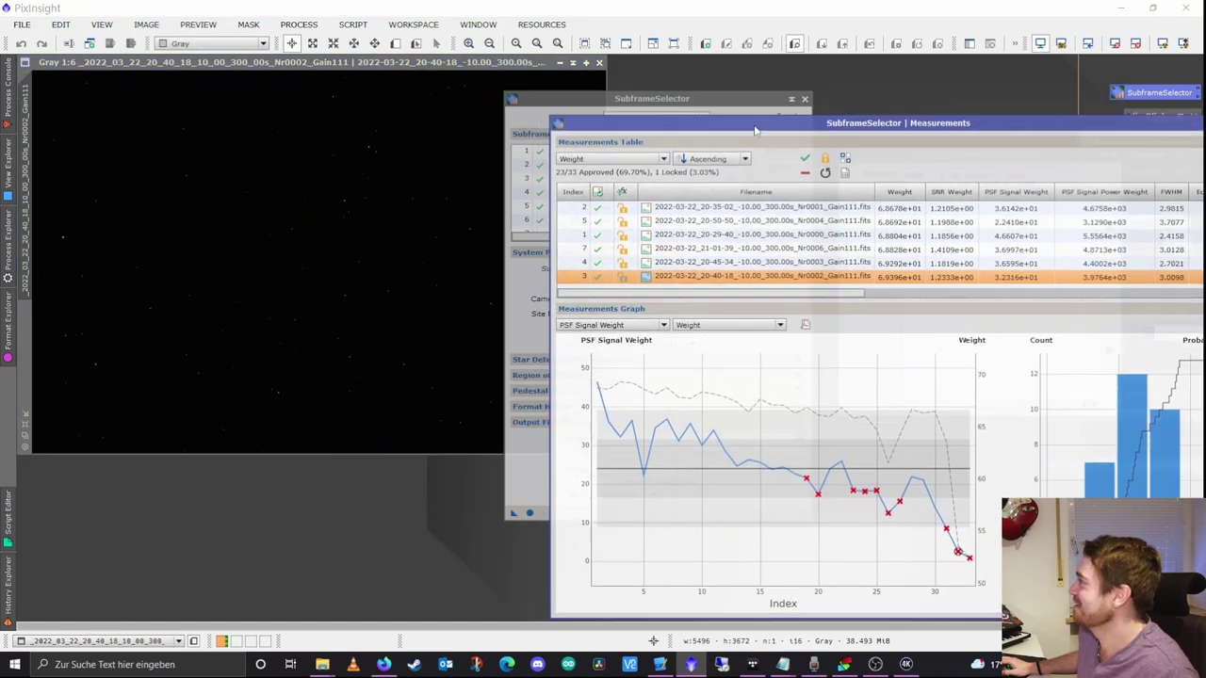
click(1163, 47)
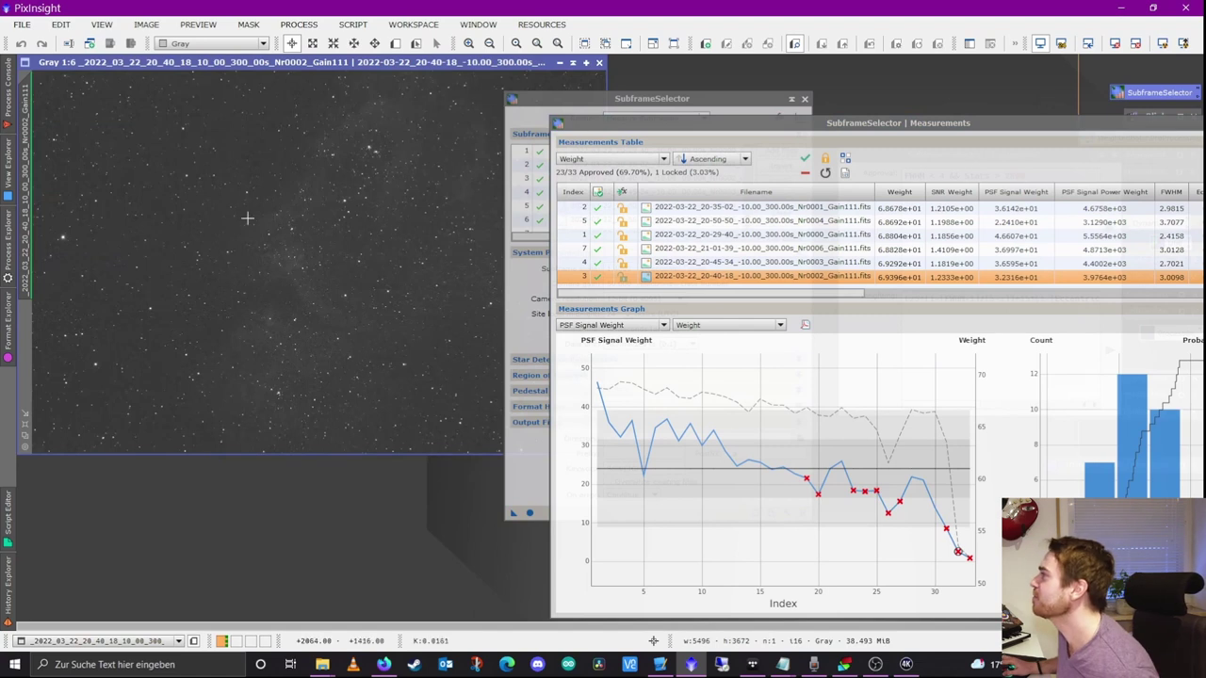
scroll(387, 243, up, 4)
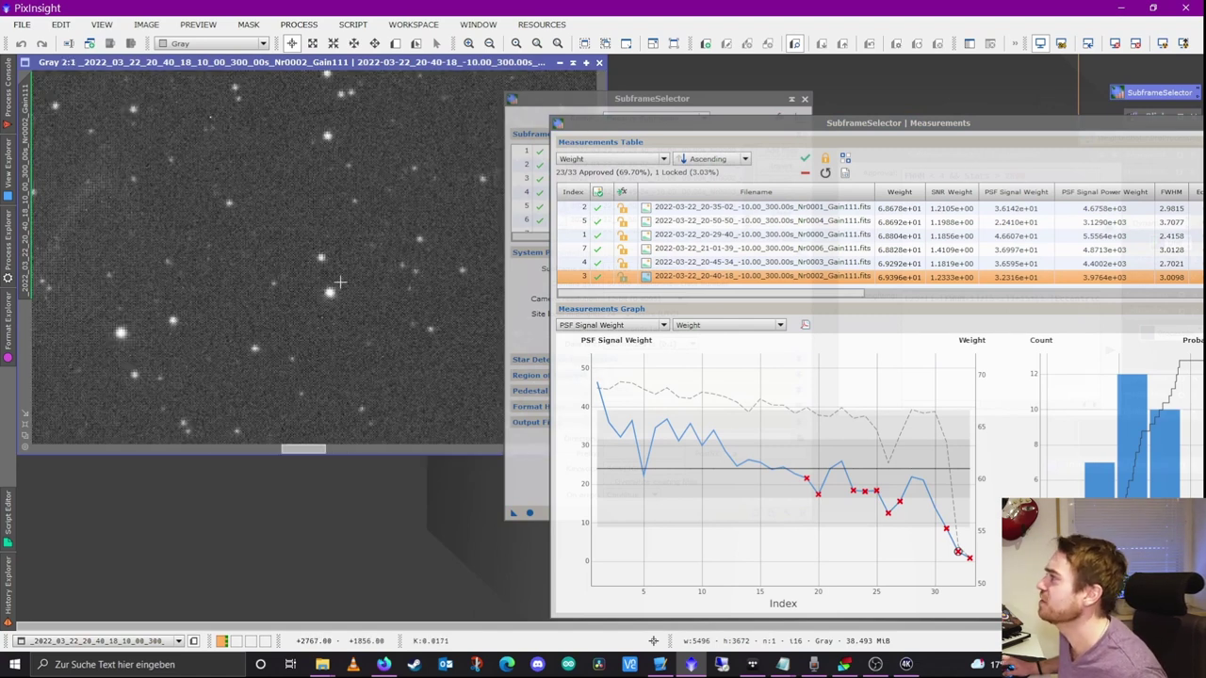
scroll(337, 268, down, 4)
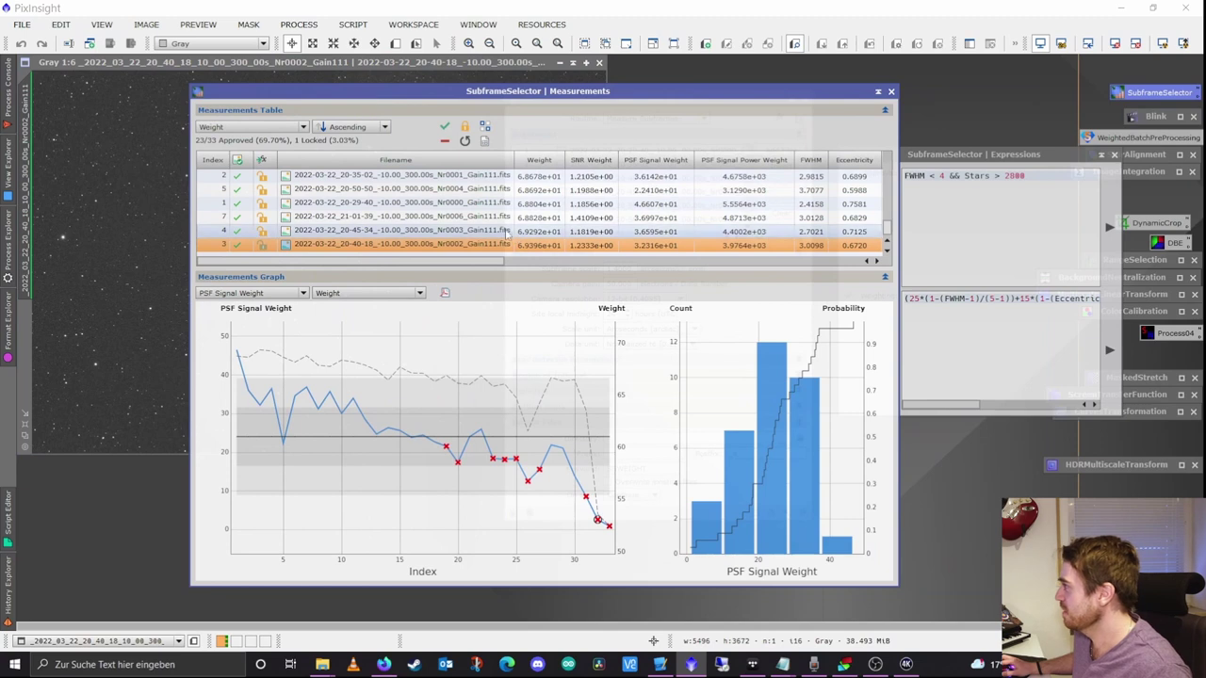
- Arrange the main SubframeSelector window beside the Measurements window so that its Output Files settings are accessible
mouse_move(454, 389)
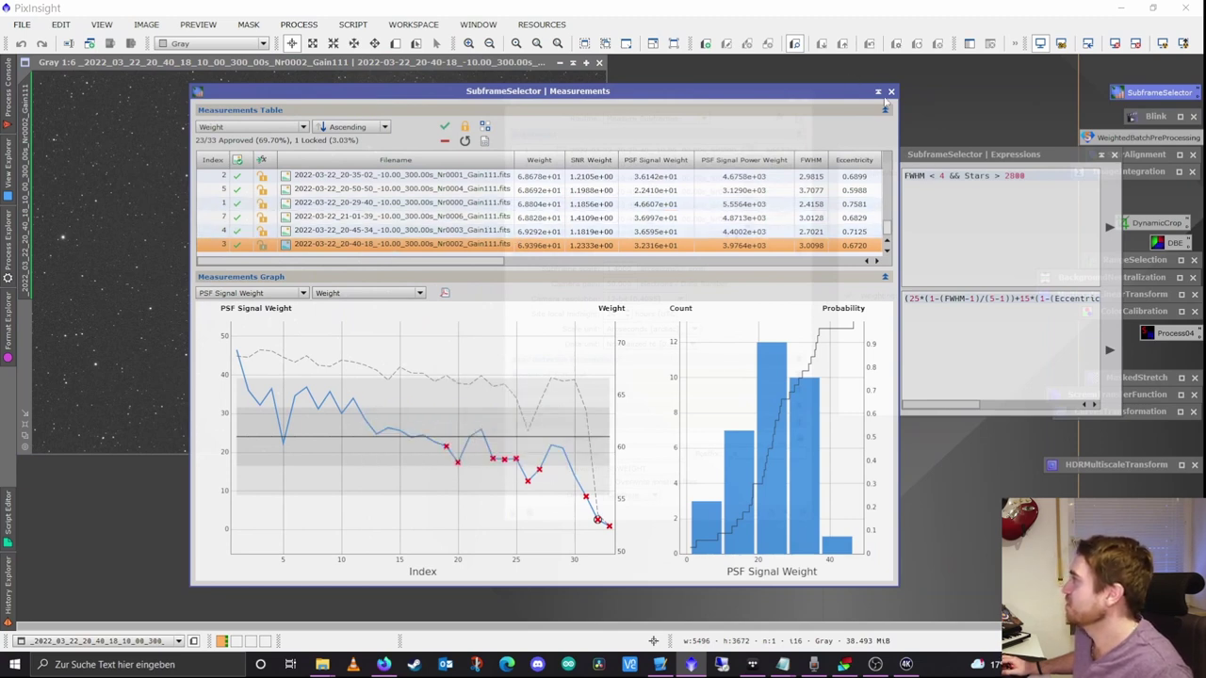
click(815, 94)
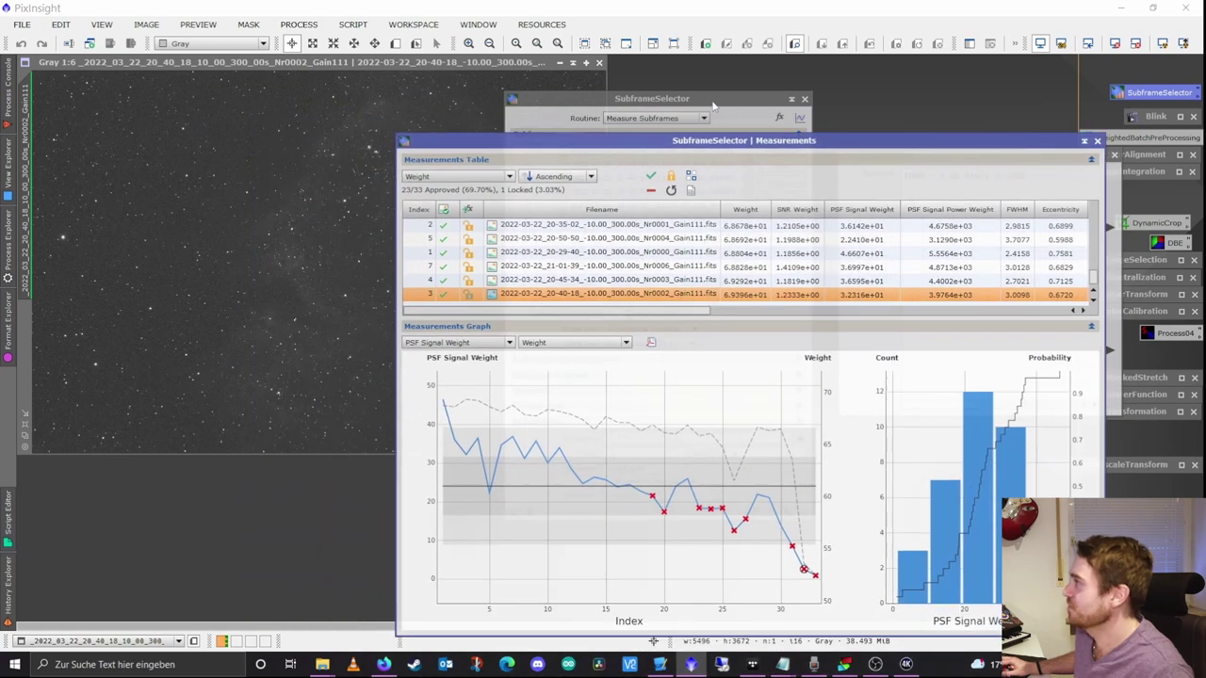
drag(713, 106, 285, 117)
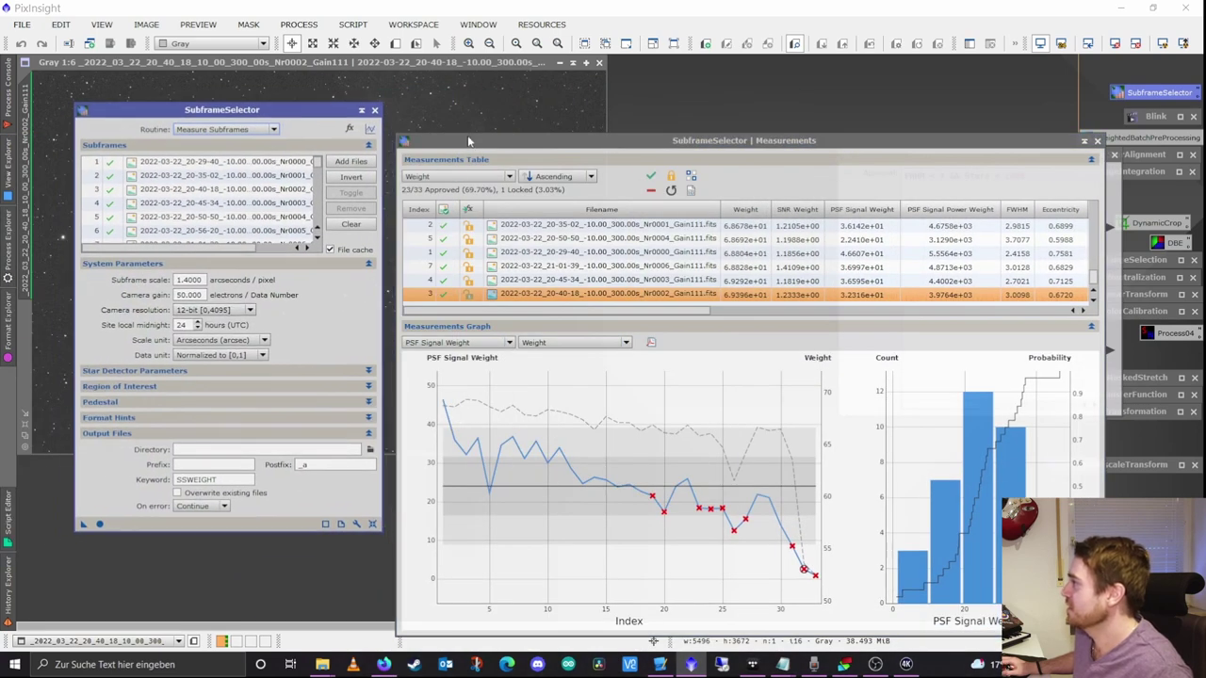
drag(468, 140, 470, 83)
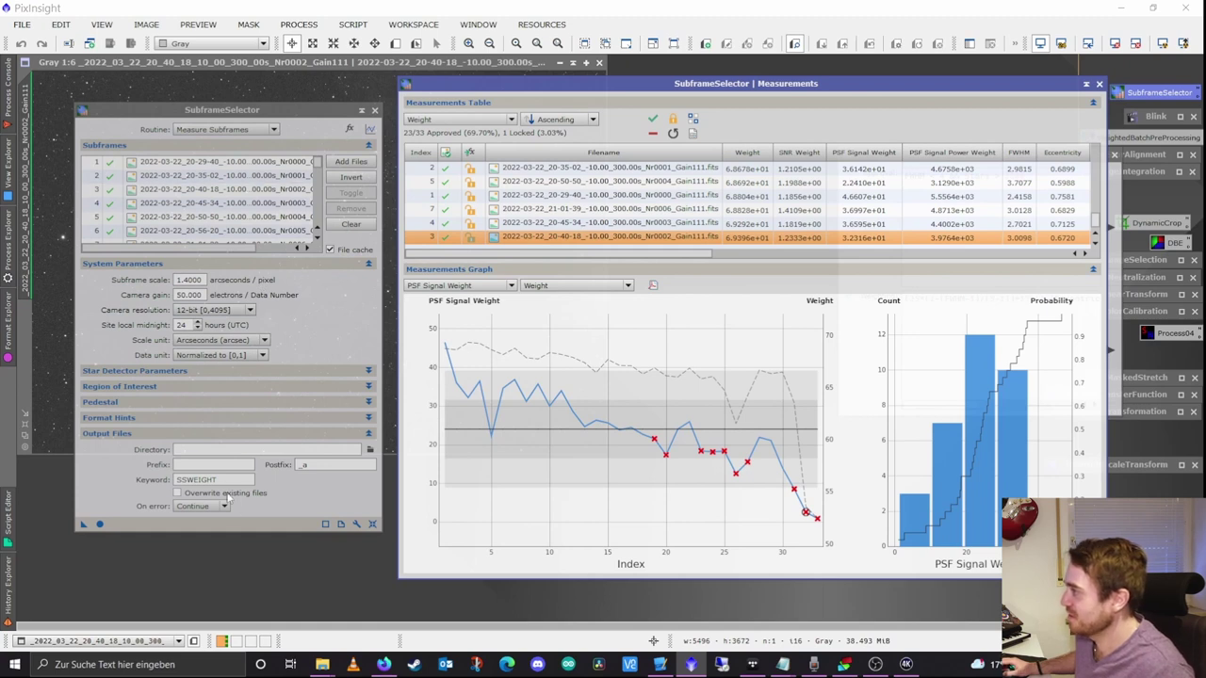
- Browse for the output directory in the 03_SoulNebula_IC1848 folder and create and enter a new folder named Youtube there
click(282, 449)
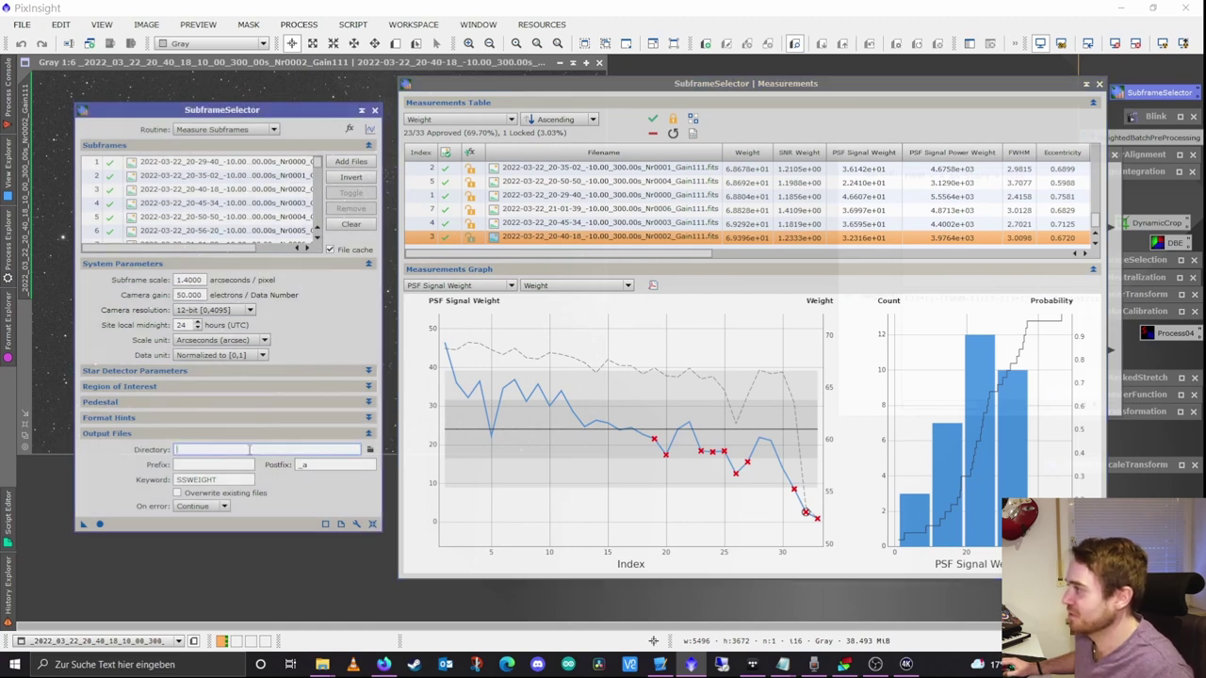
click(372, 450)
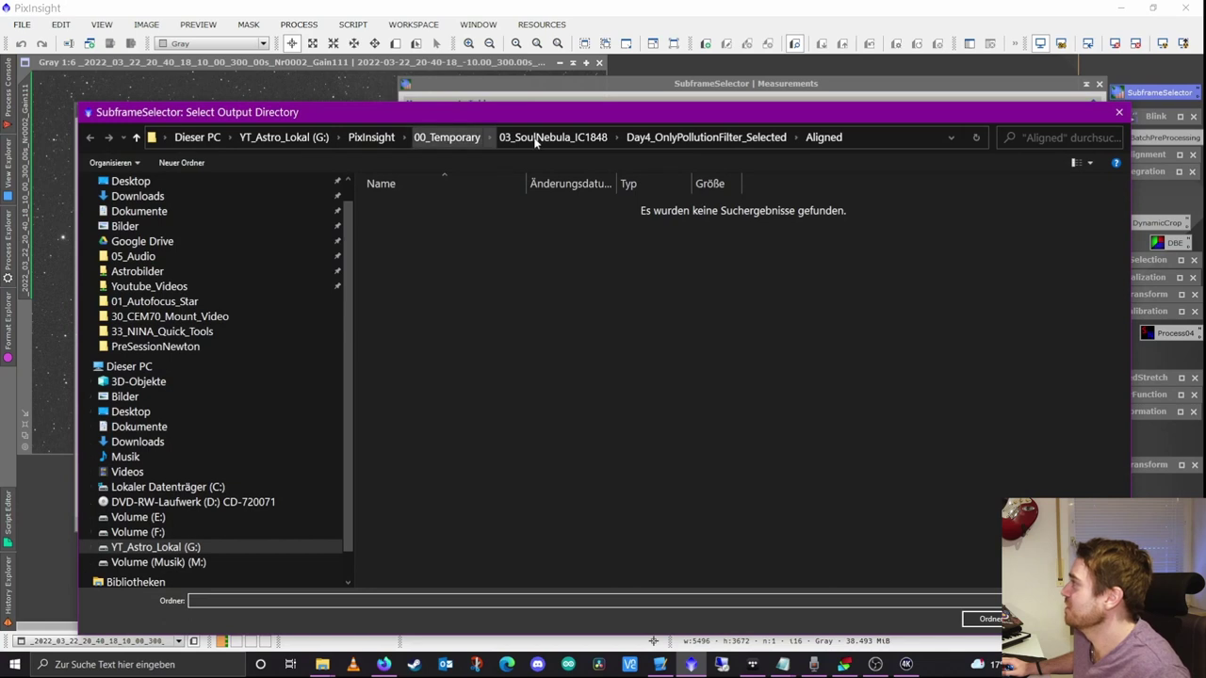
click(540, 139)
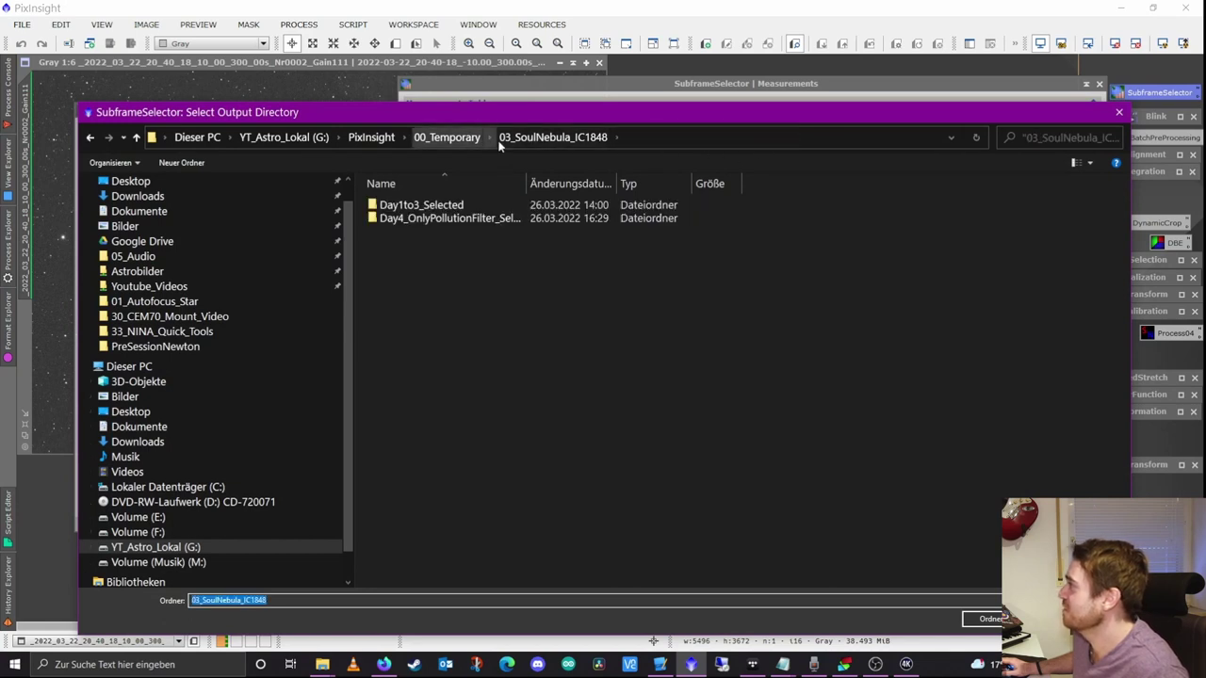
right_click(405, 263)
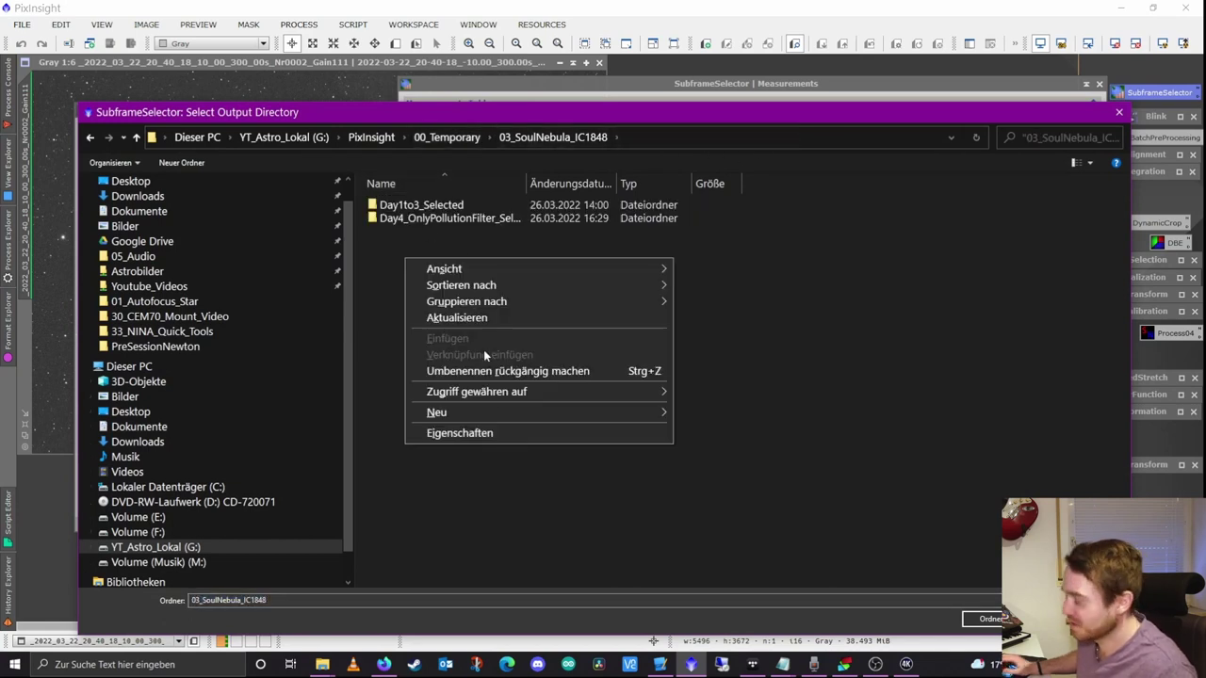
click(388, 363)
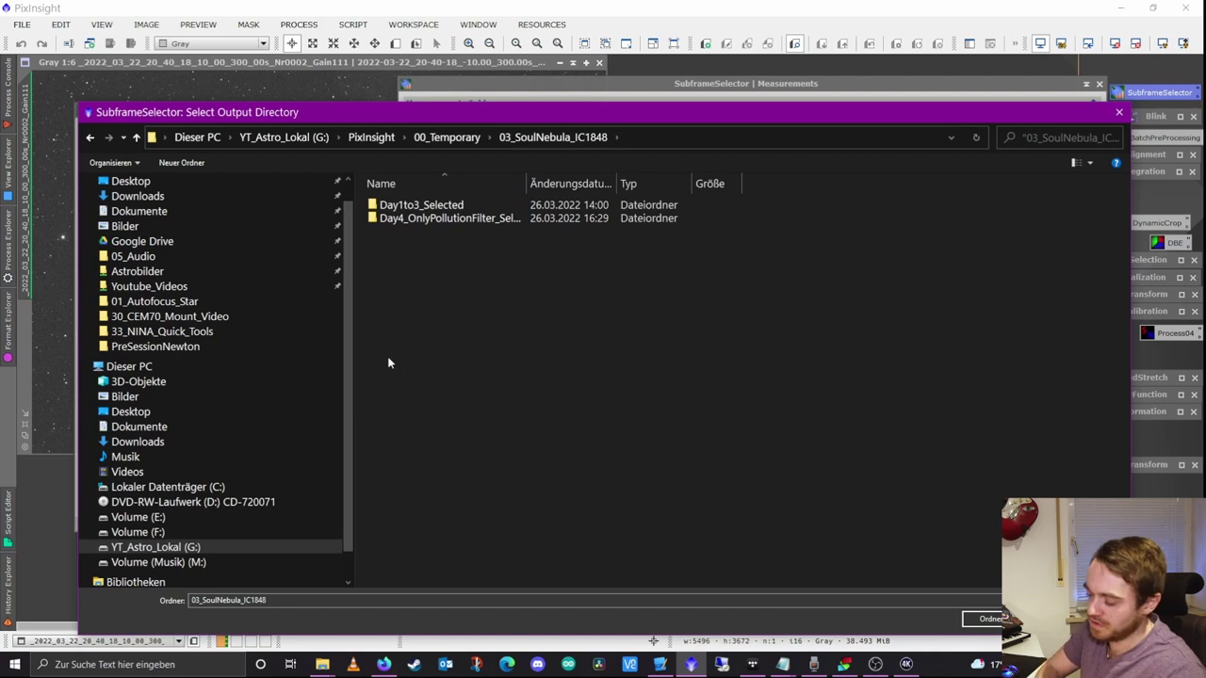
key(ctrl+shift+n)
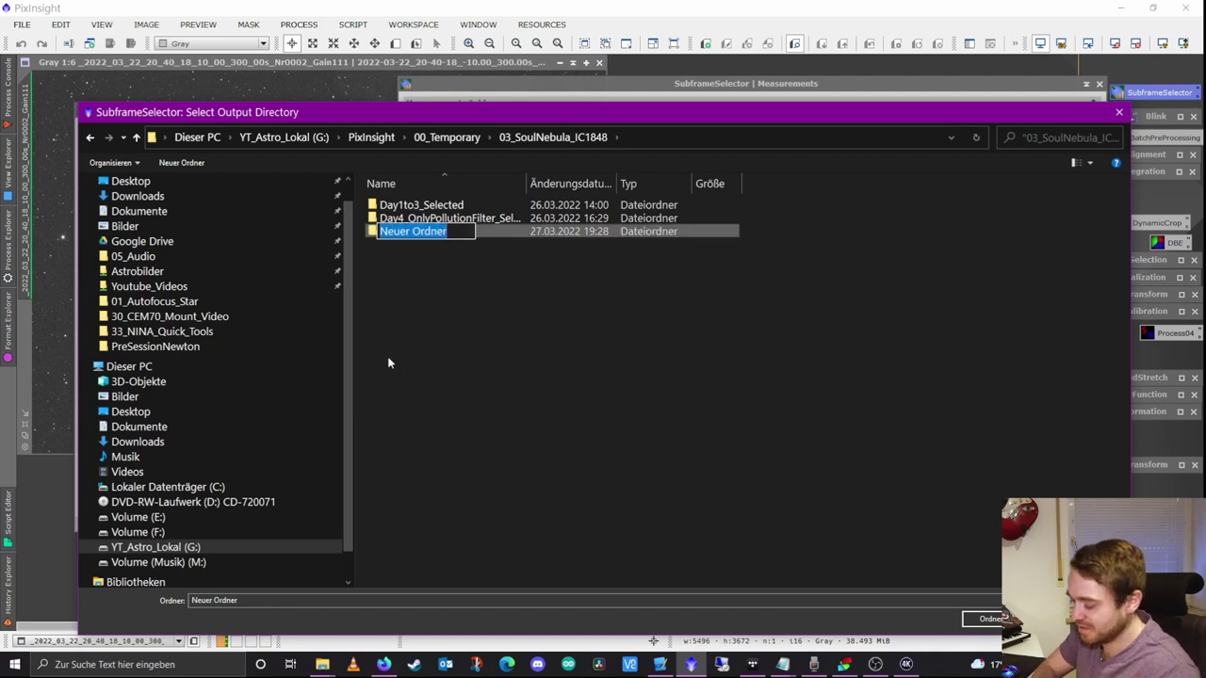
text(Youtube)
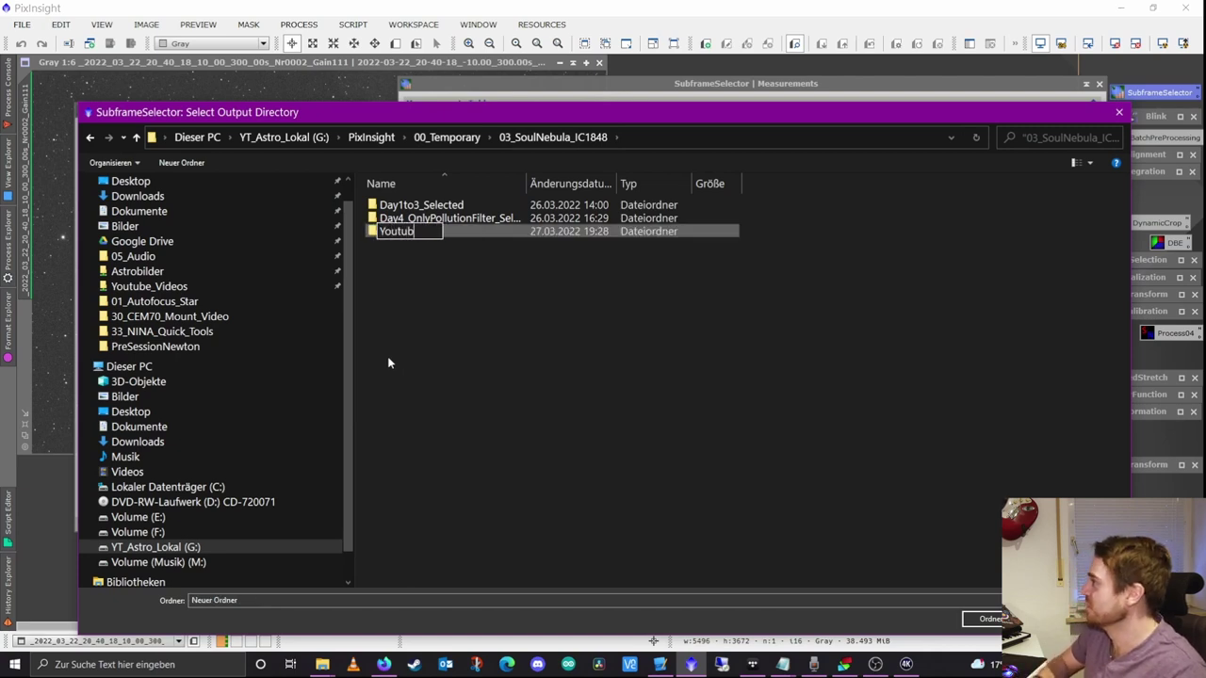
key(Return)
key(Return)
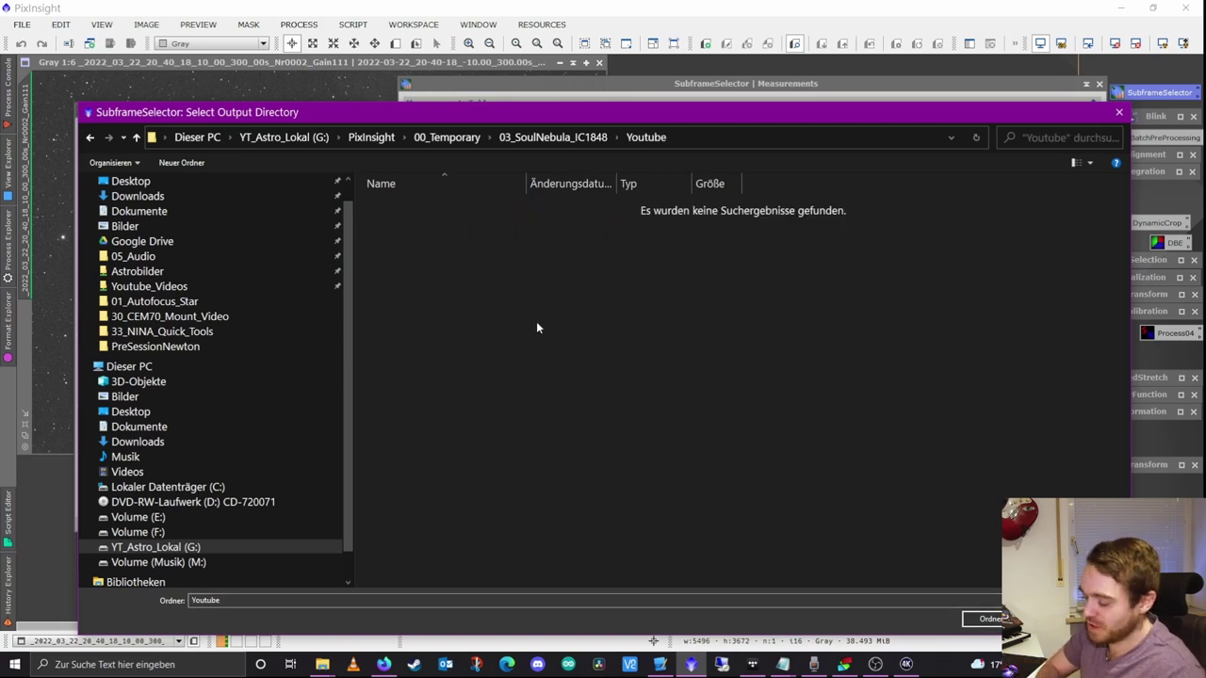
- Create a SelectedFrames folder inside Youtube and choose it as the output directory
key(ctrl+shift+n)
text(Sele)
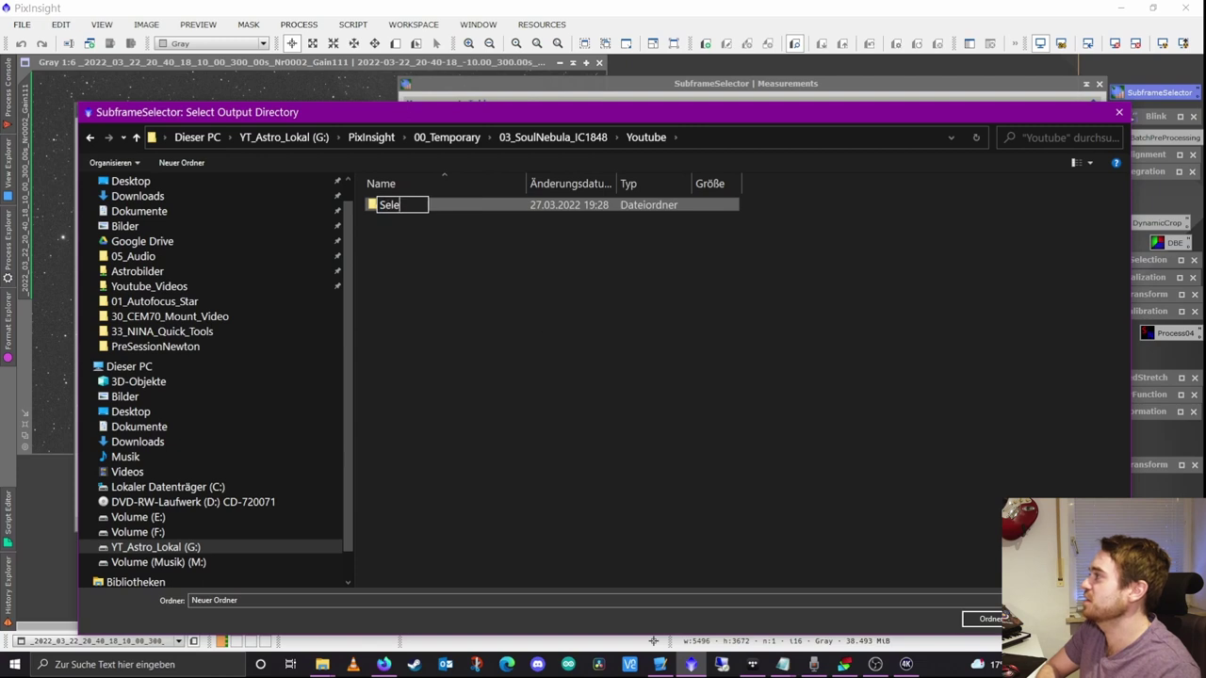
text(ctedFrames)
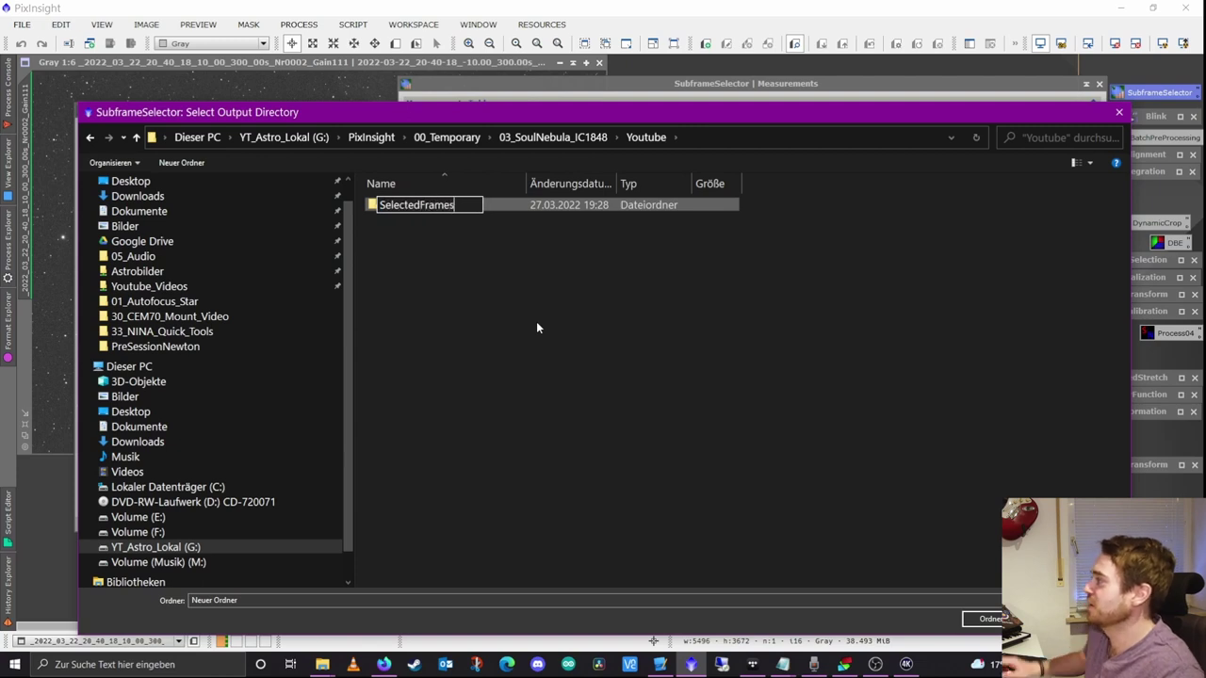
key(Return)
key(Return)
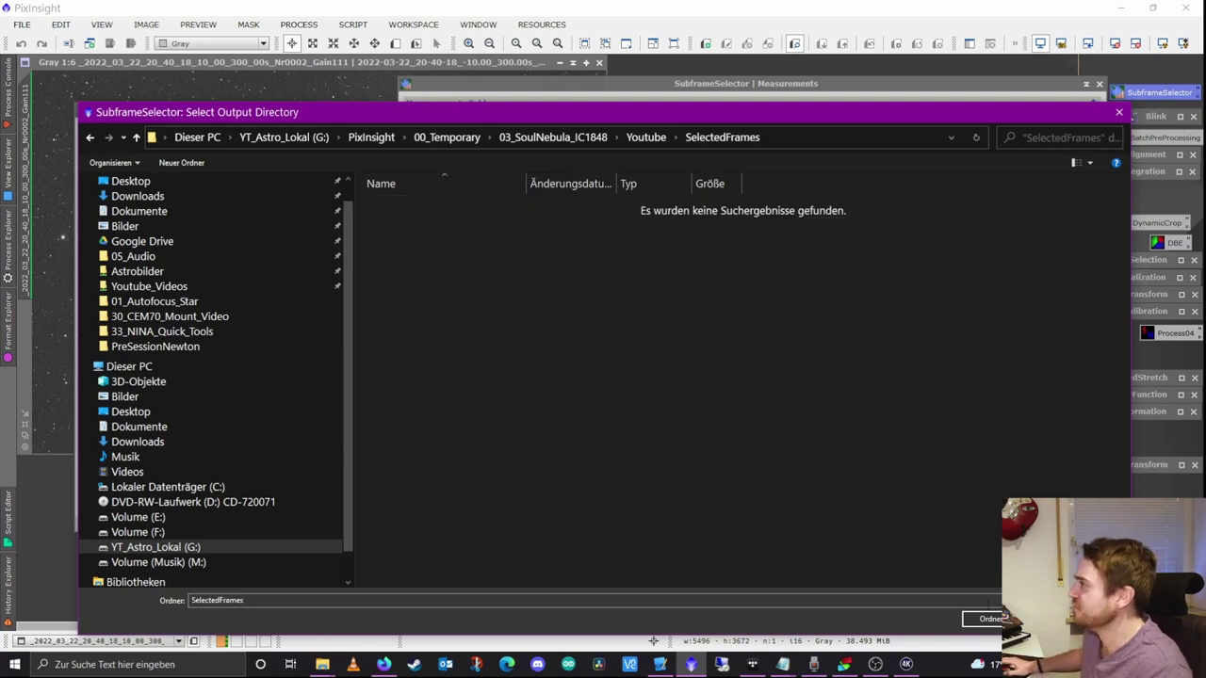
click(1001, 619)
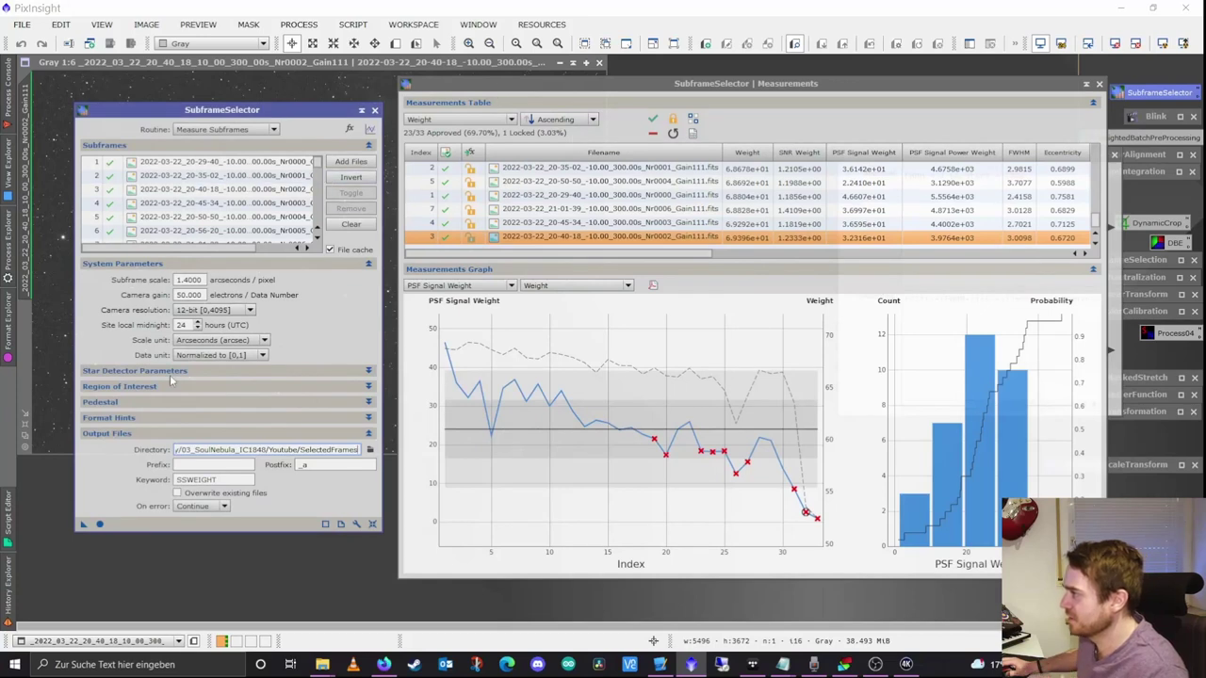
- Switch the SubframeSelector routine to Output Subframes and execute it to write out the approved frames
click(187, 480)
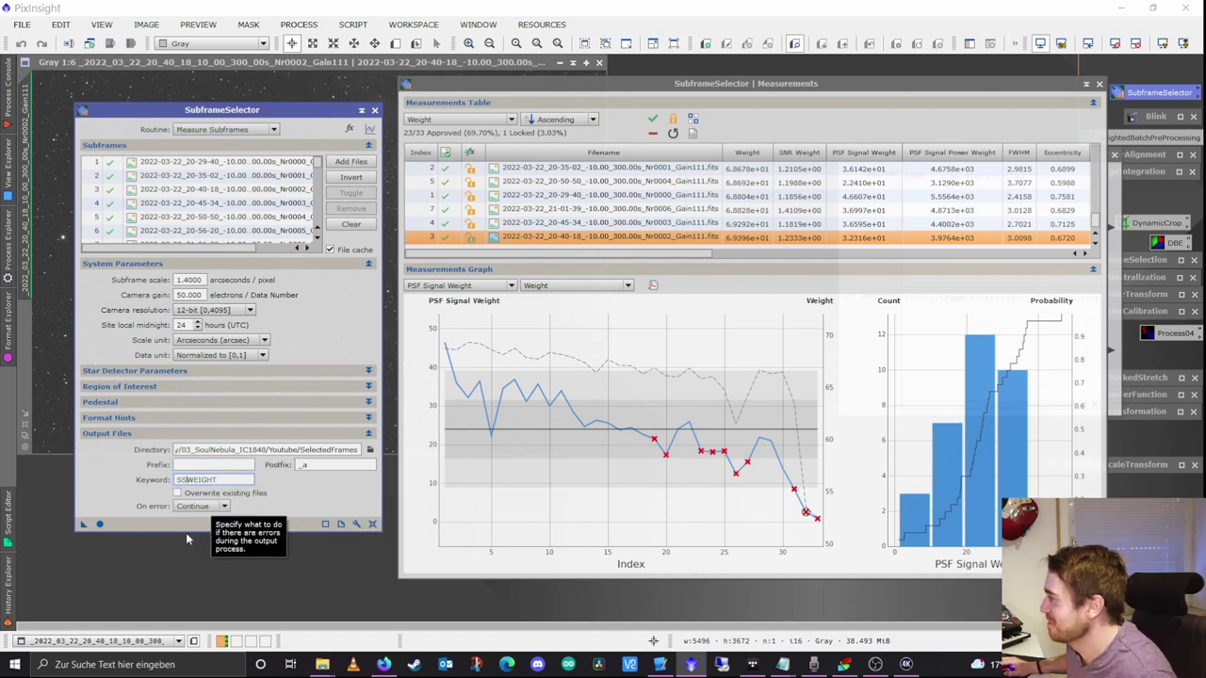
click(100, 525)
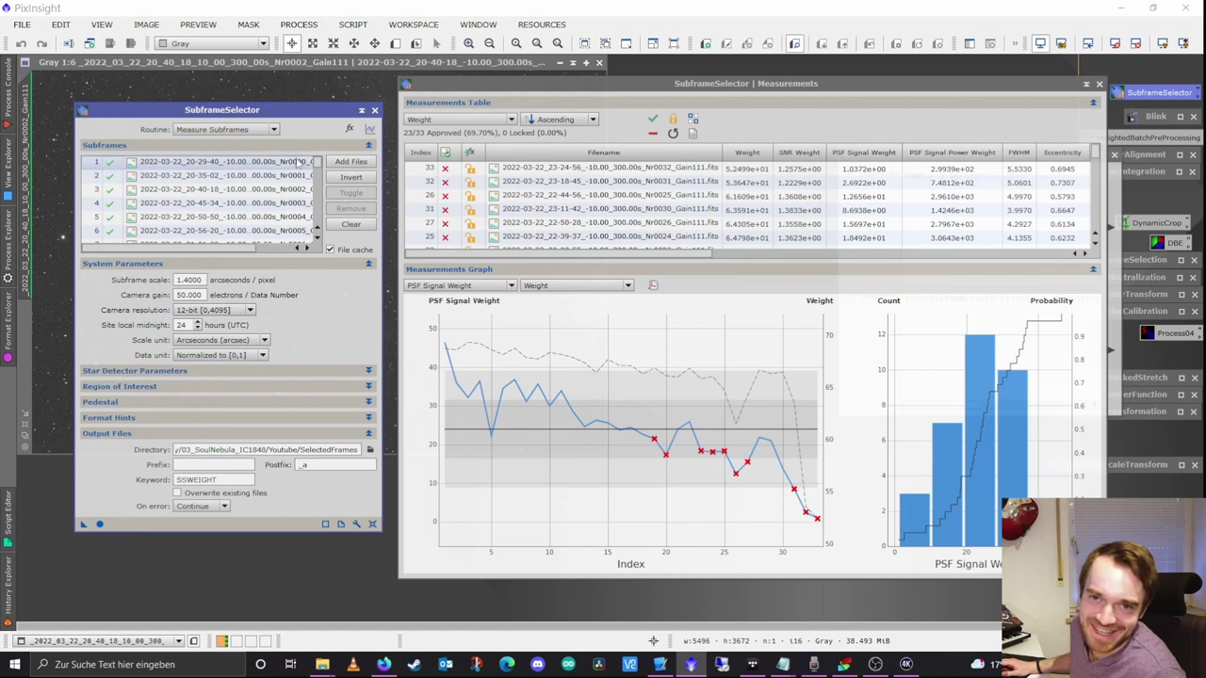
click(259, 131)
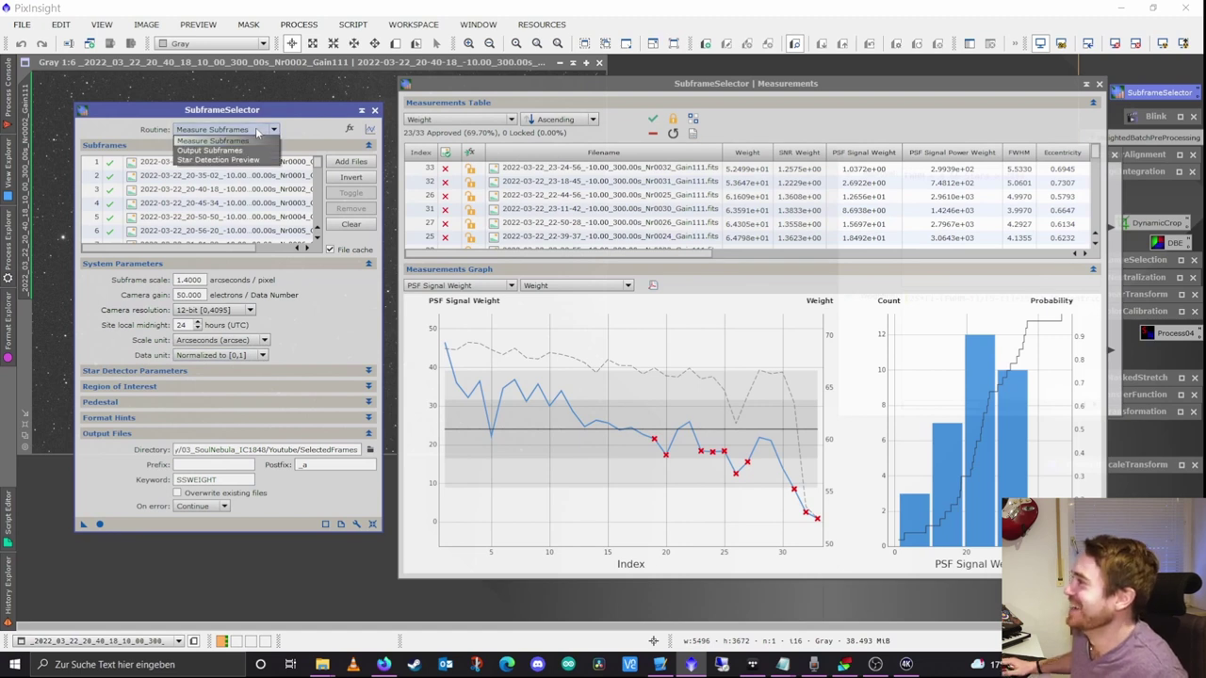
click(212, 151)
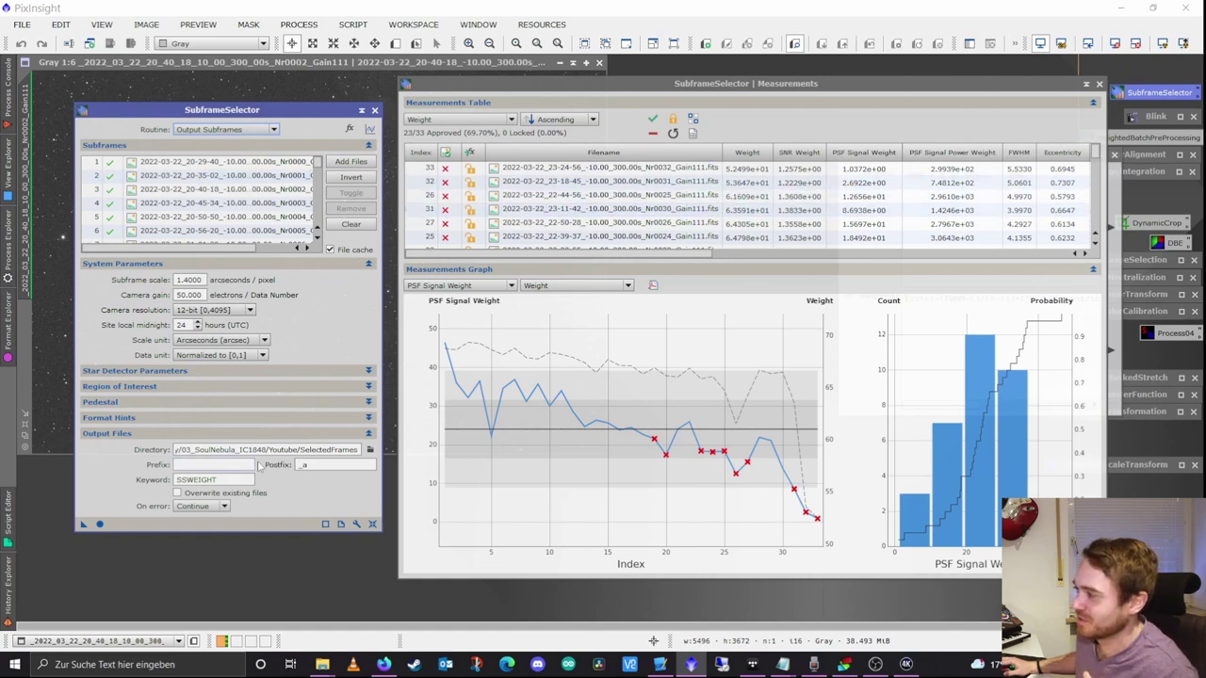
click(99, 524)
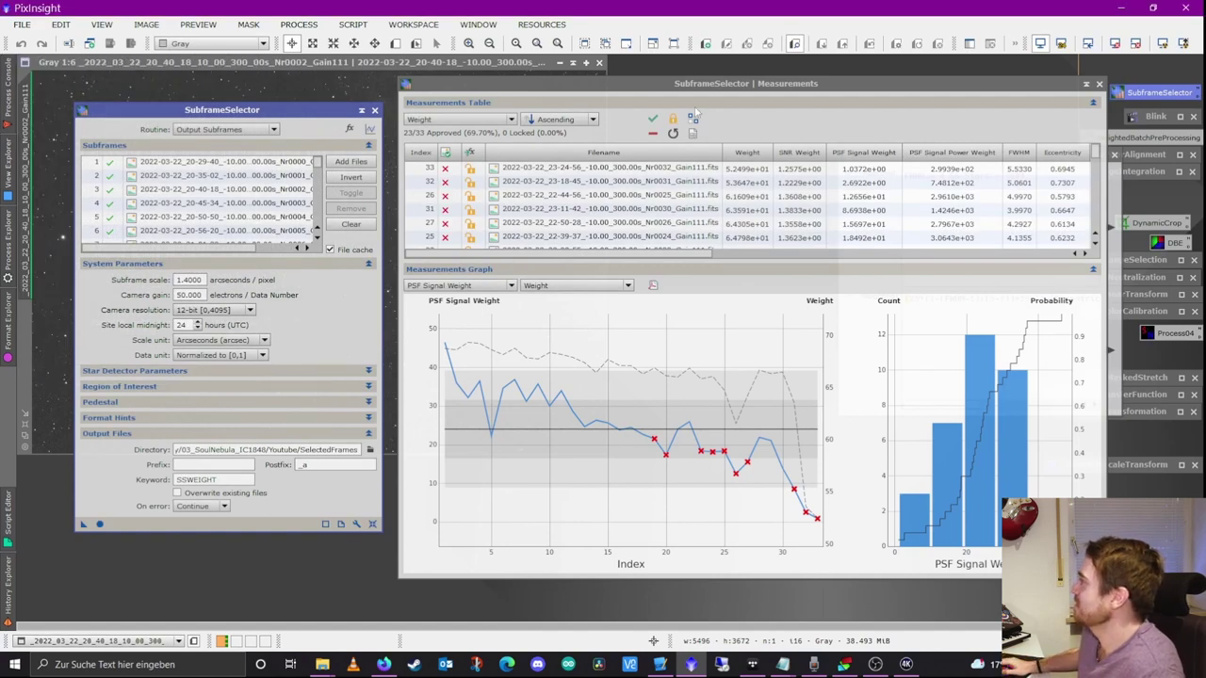
- Collapse the Measurements and Expressions windows and move the SubframeSelector window clear of the open image
click(1084, 85)
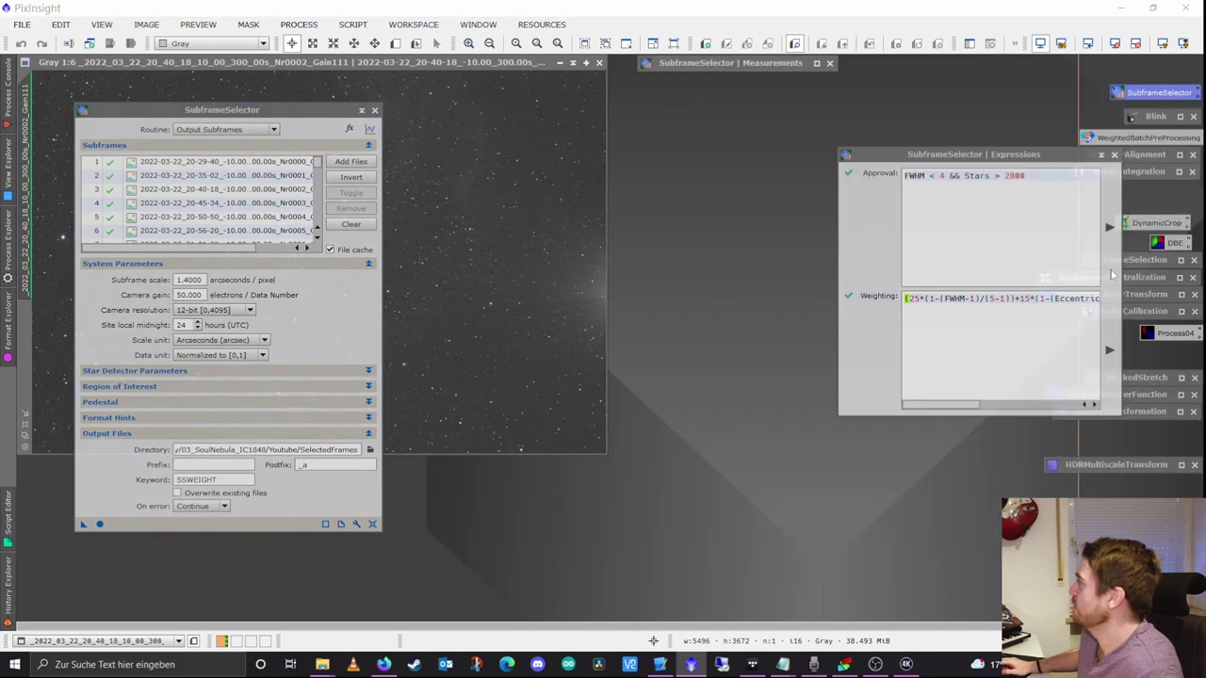
click(1101, 153)
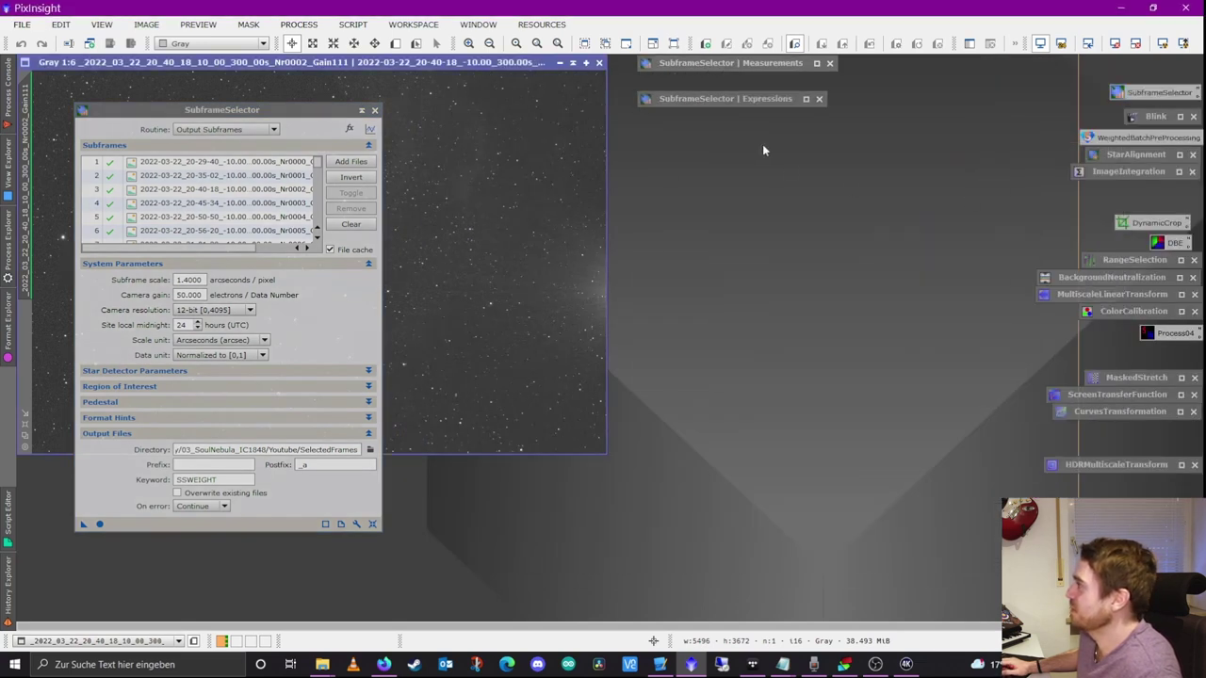
drag(259, 116, 867, 88)
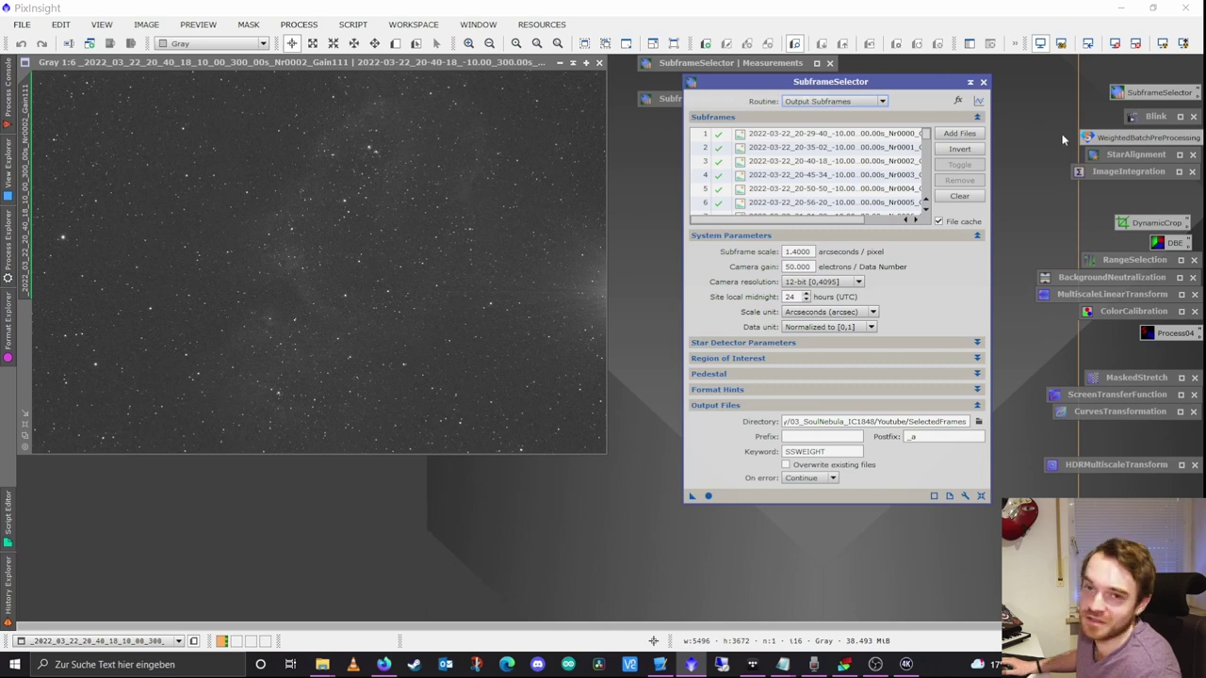
- Open the Blink process over the image and begin choosing image files for it
double_click(1154, 117)
drag(913, 198, 417, 217)
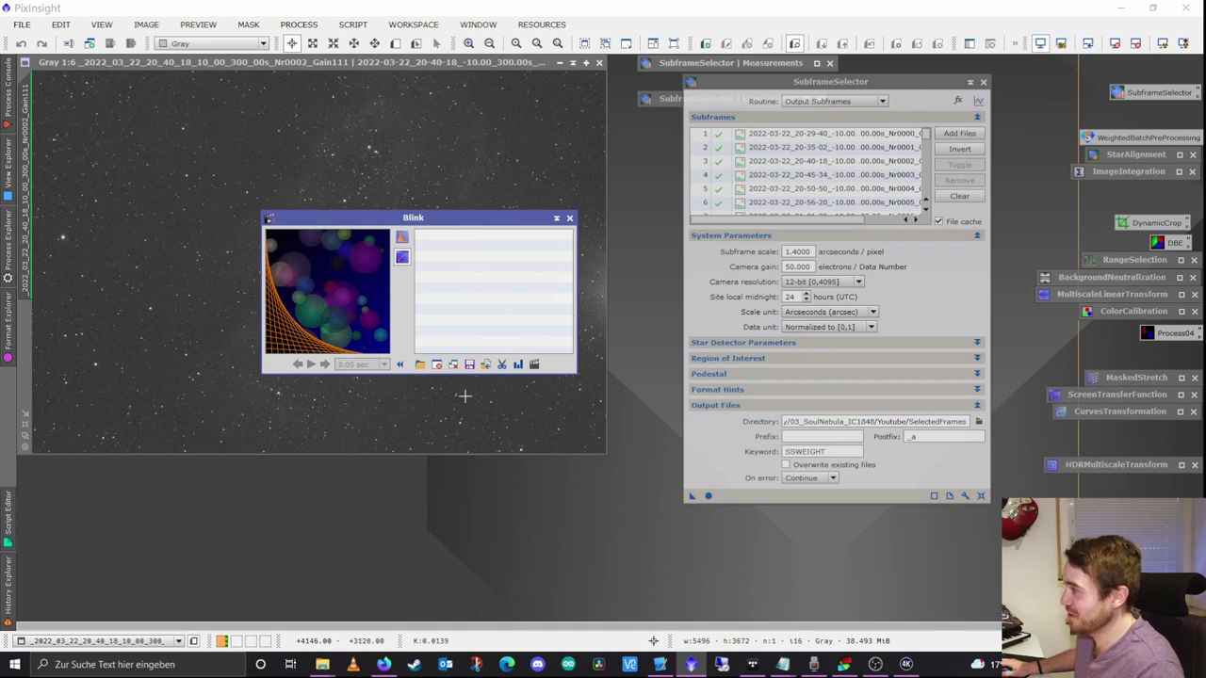
click(420, 365)
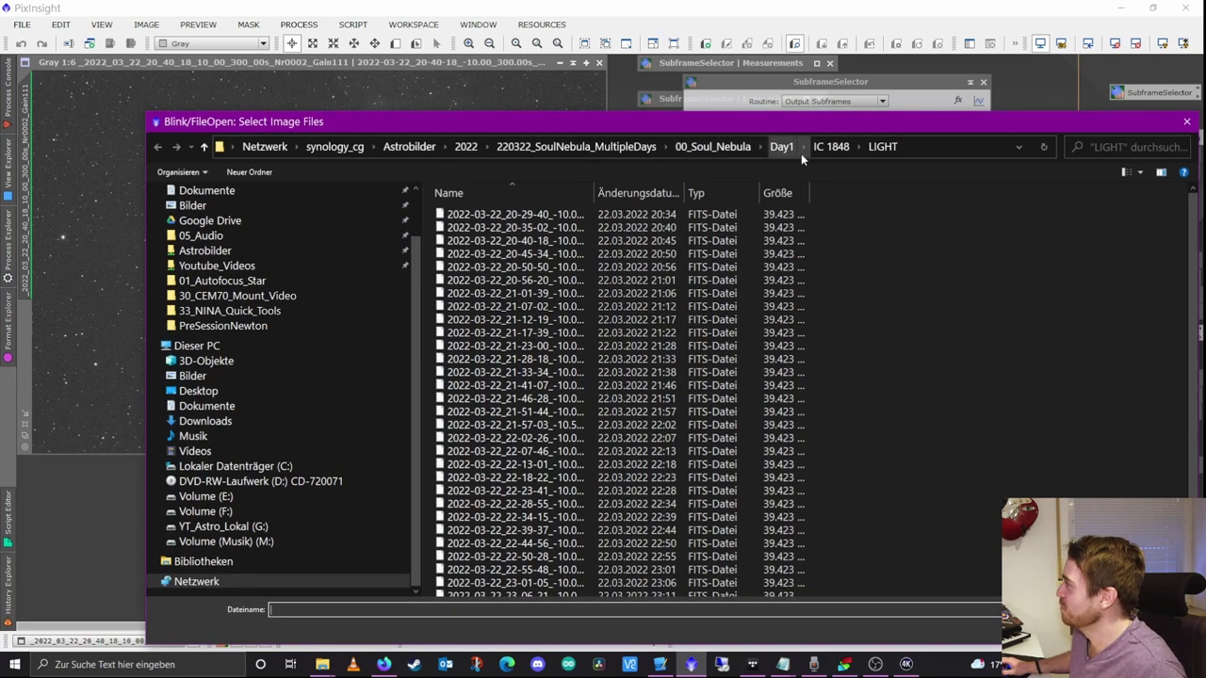
click(833, 147)
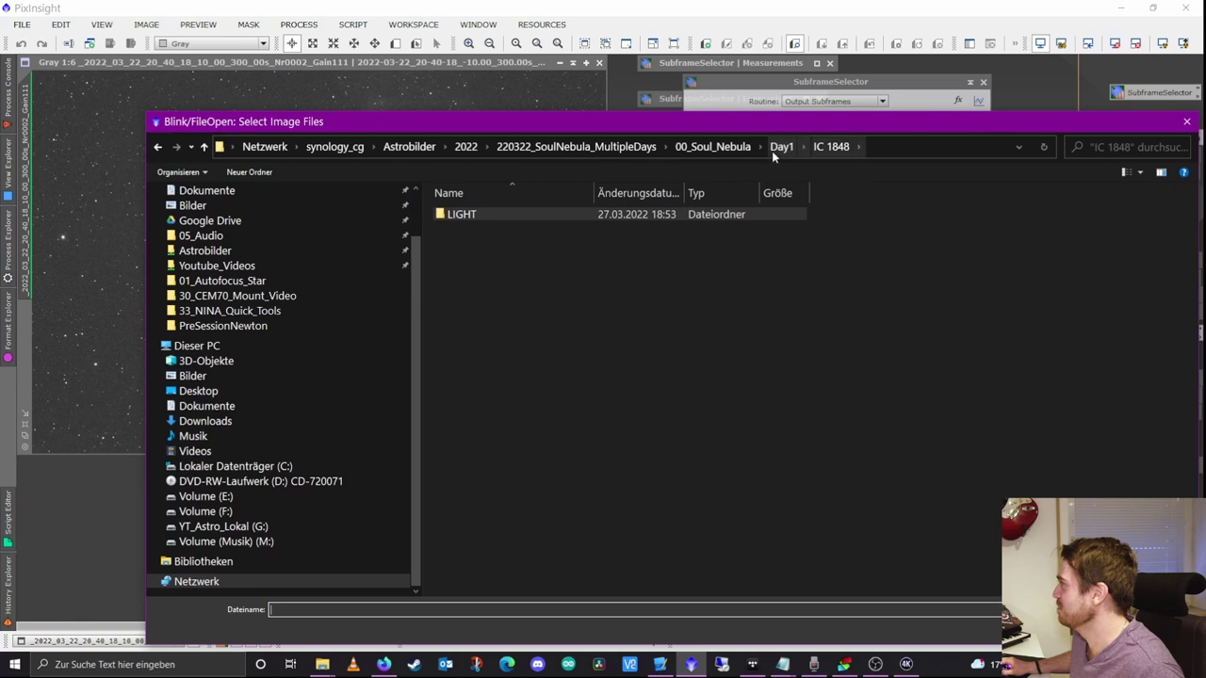
double_click(492, 218)
scroll(491, 222, down, 2)
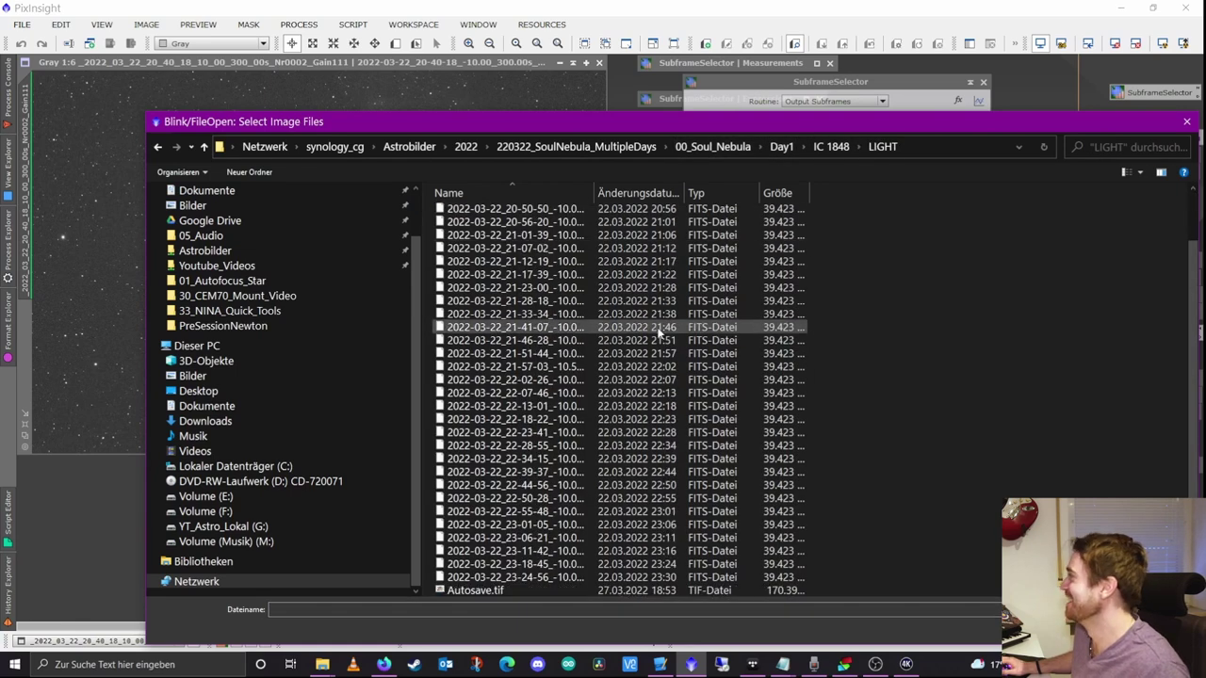
click(827, 151)
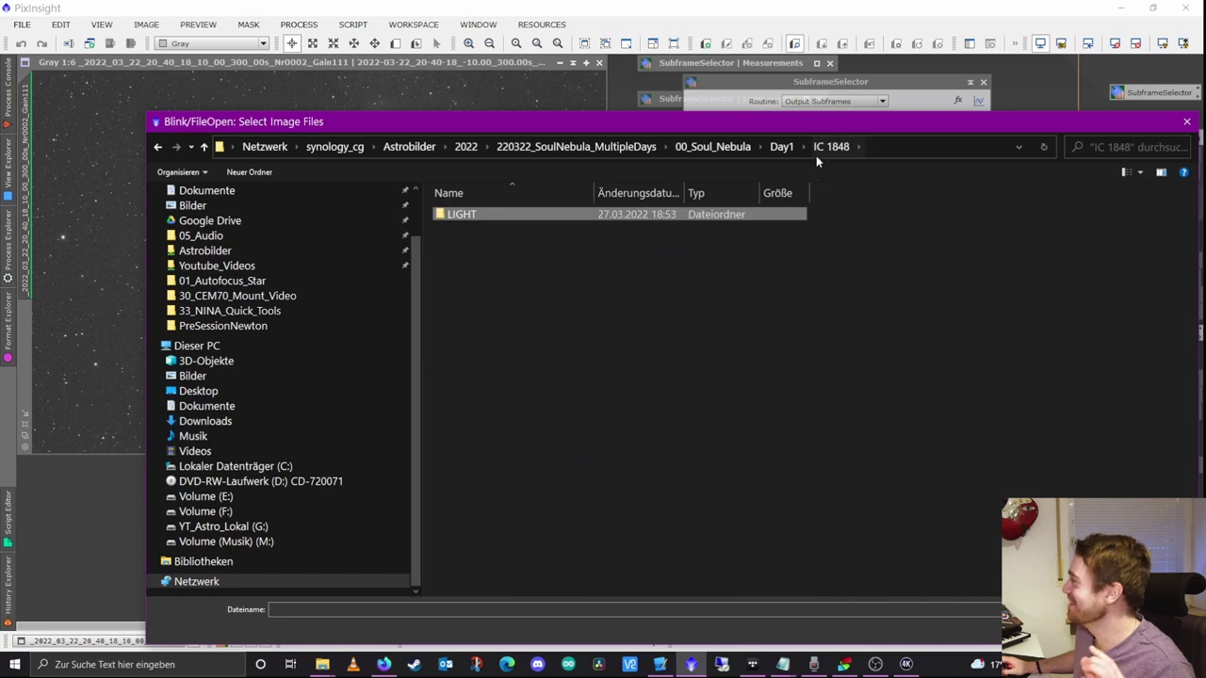
click(716, 148)
click(603, 147)
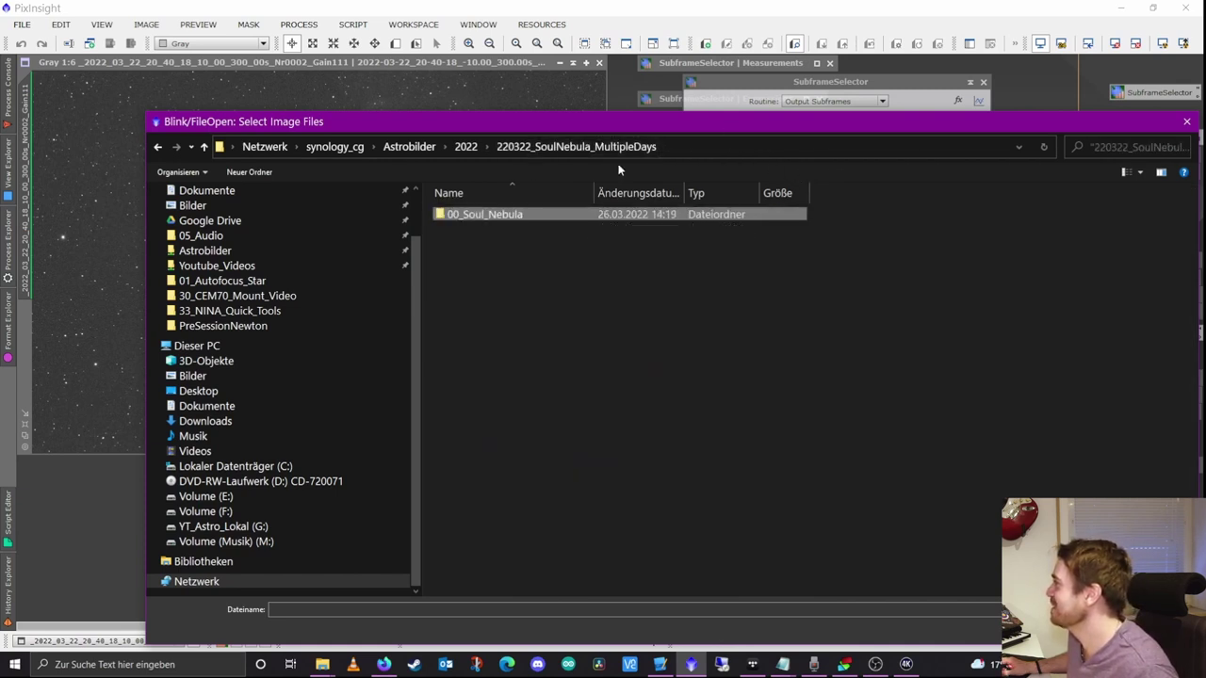
double_click(556, 213)
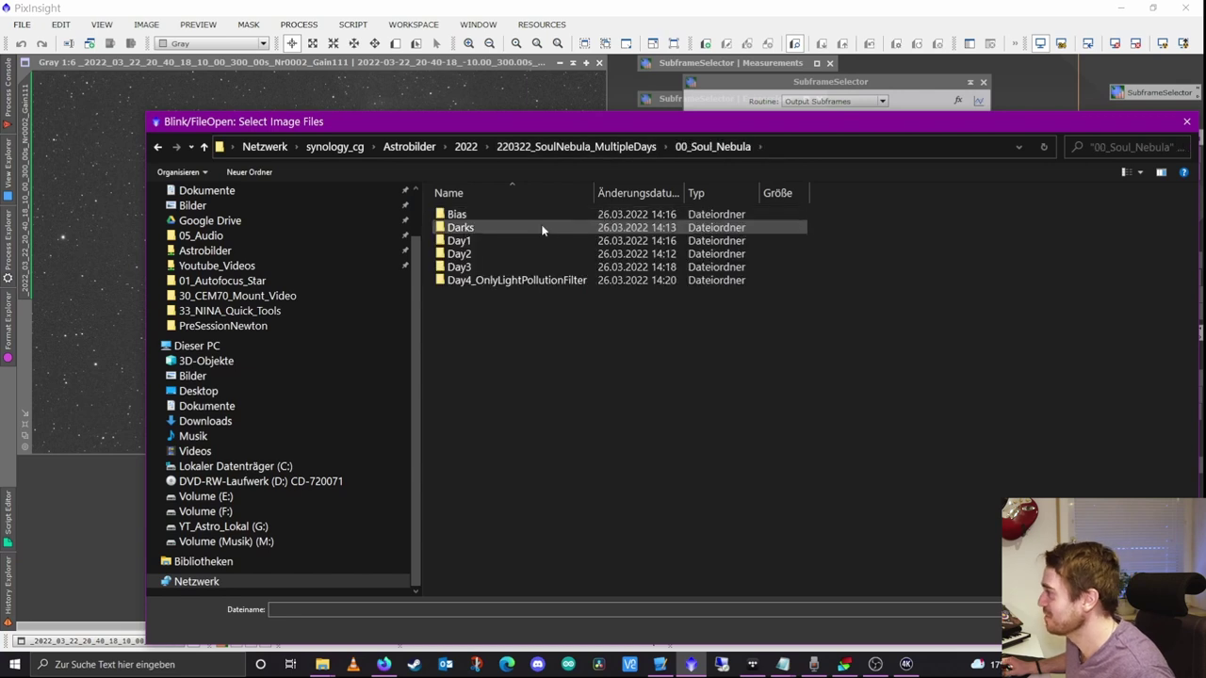
- Load all frames from the SelectedFrames folder under G: PixInsight/00_Temporary/03_SoulNebula_IC1848/Youtube into Blink
click(223, 526)
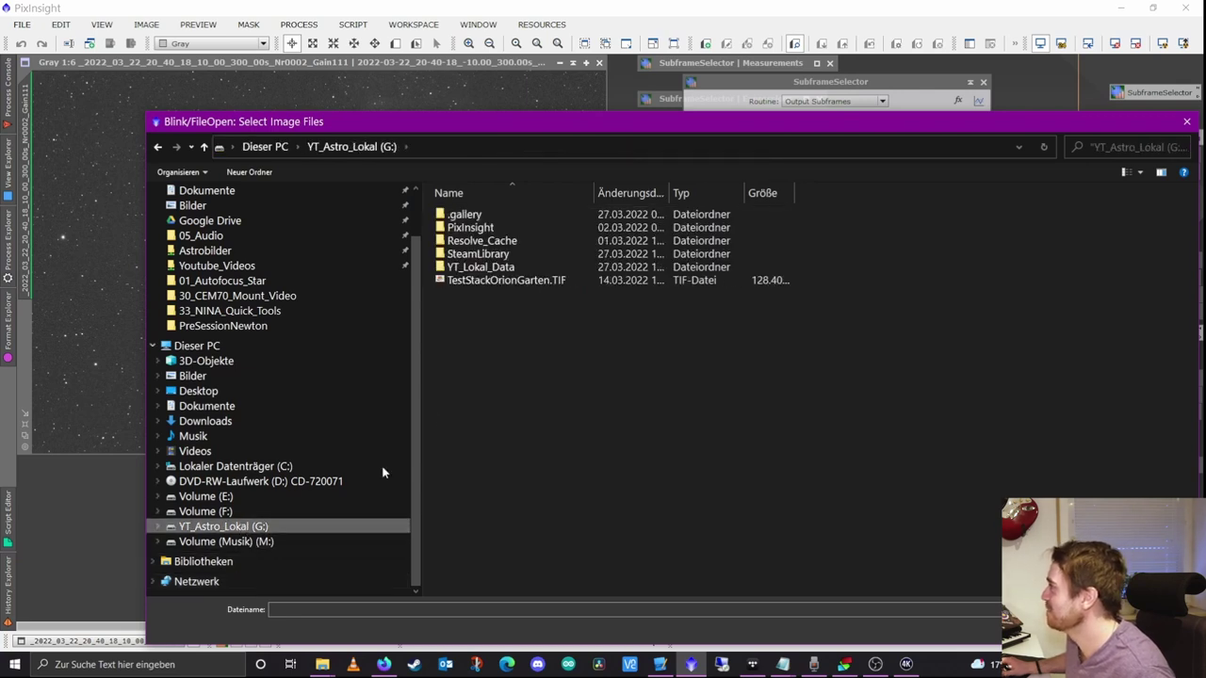
double_click(480, 228)
double_click(492, 250)
double_click(490, 244)
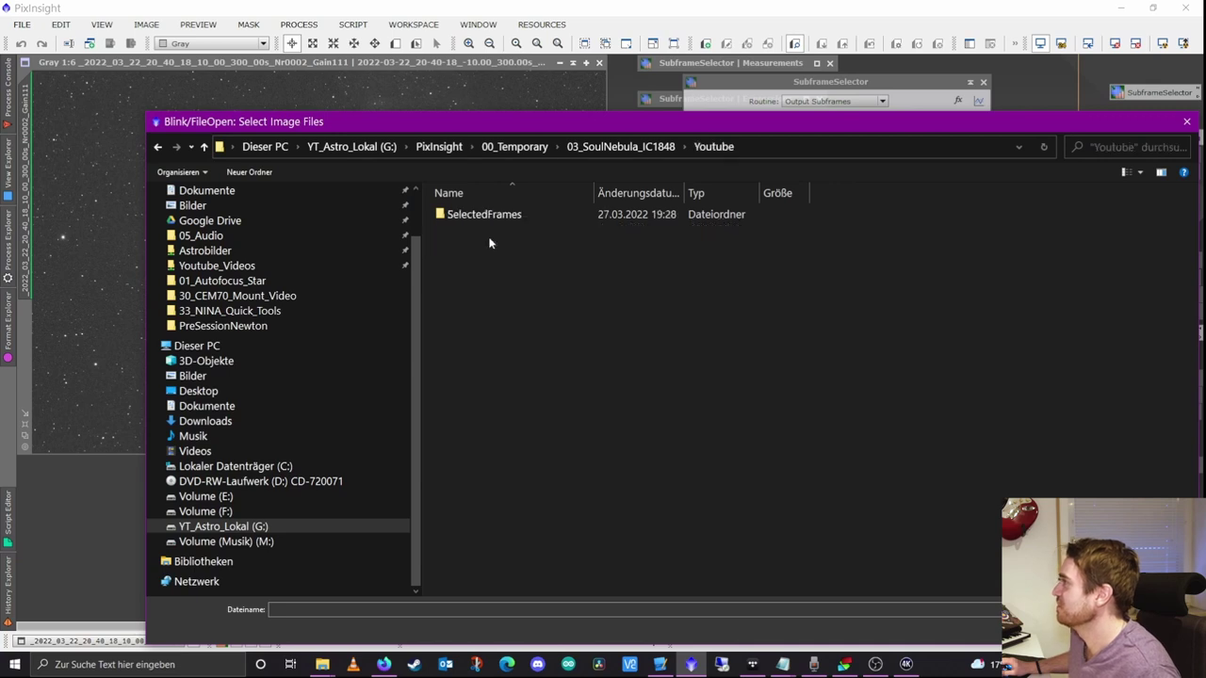
double_click(488, 215)
key(ctrl+a)
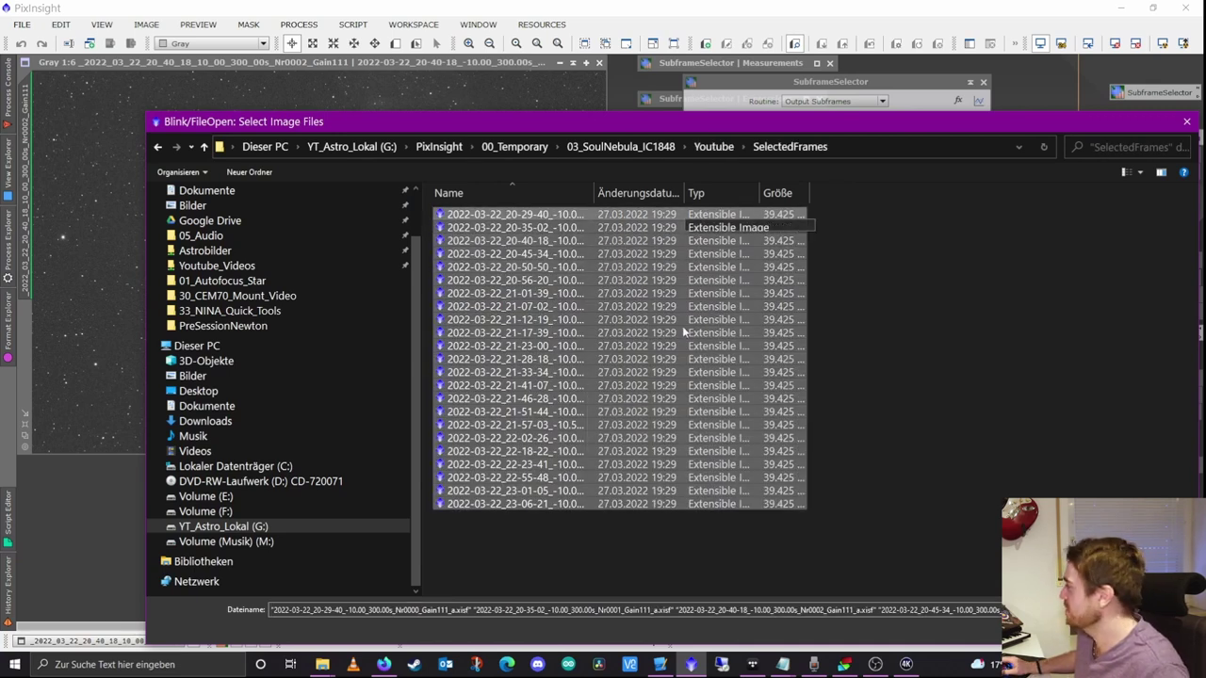
key(Return)
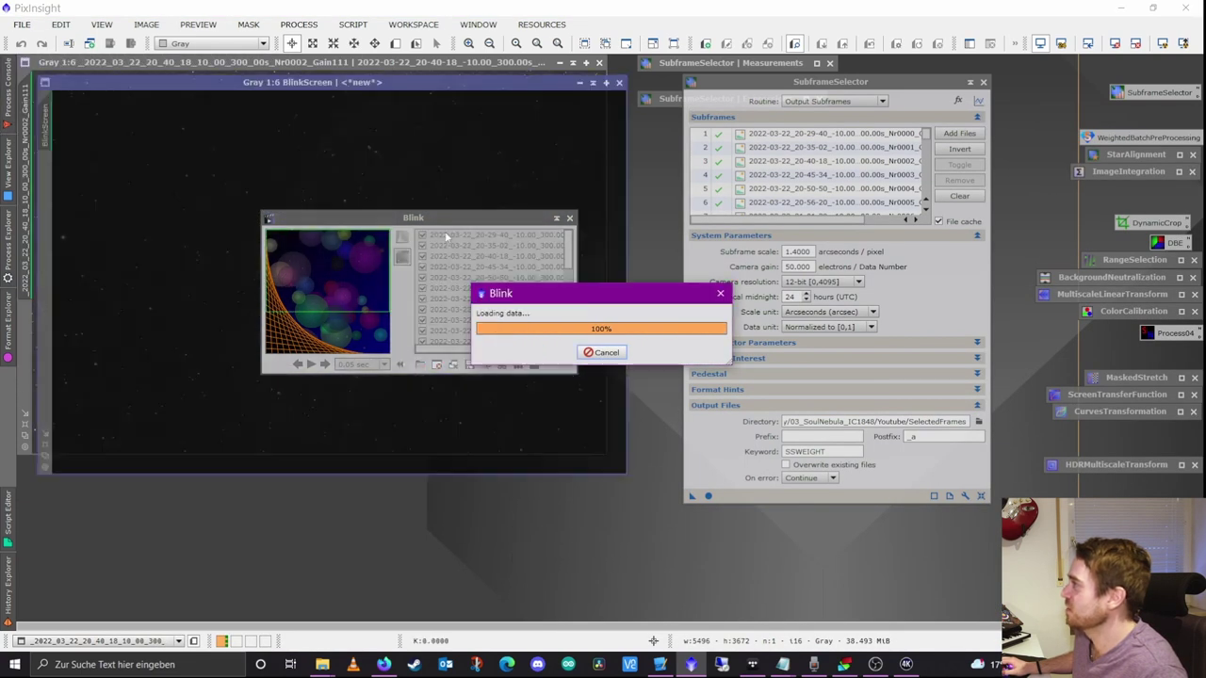
- Place the Blink window beside the BlinkScreen image and set its animation delay to 0.05 sec
drag(439, 218, 975, 219)
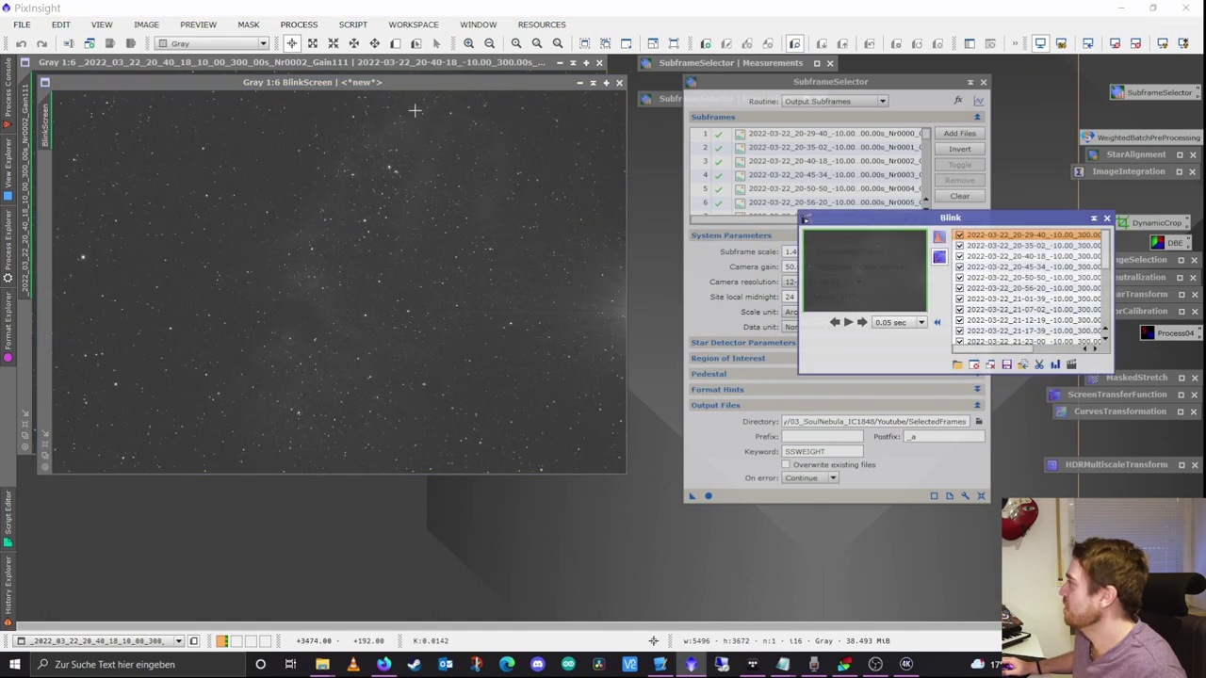
click(399, 84)
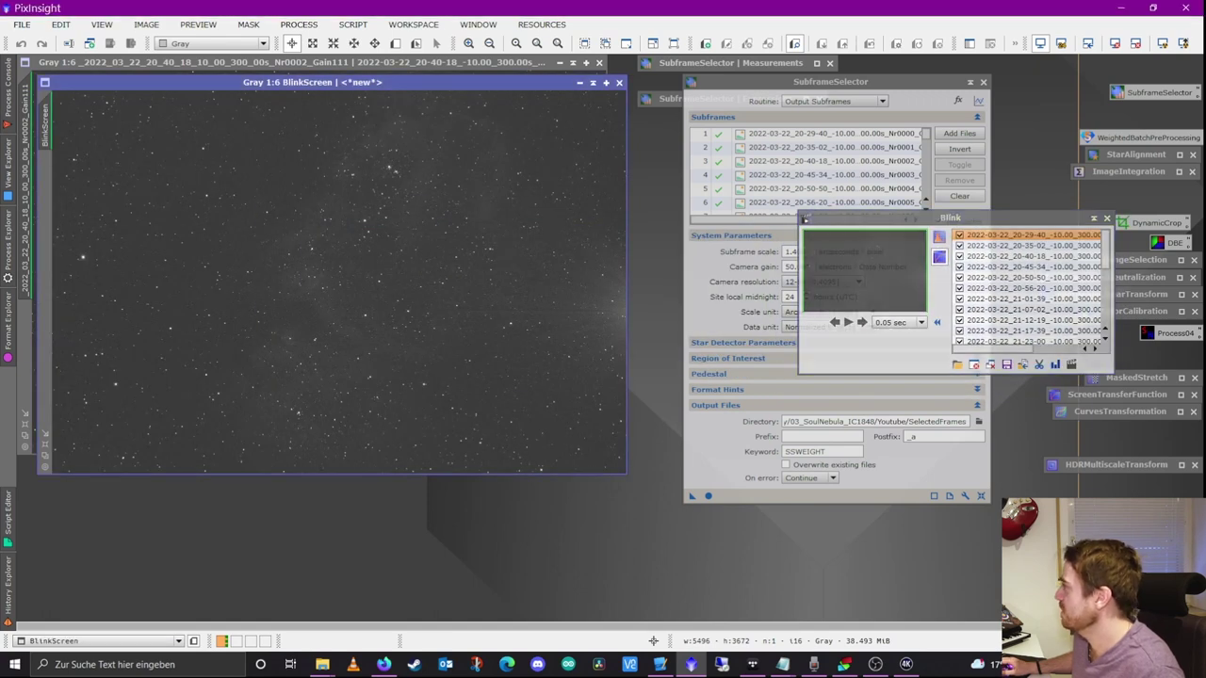
click(906, 323)
click(908, 326)
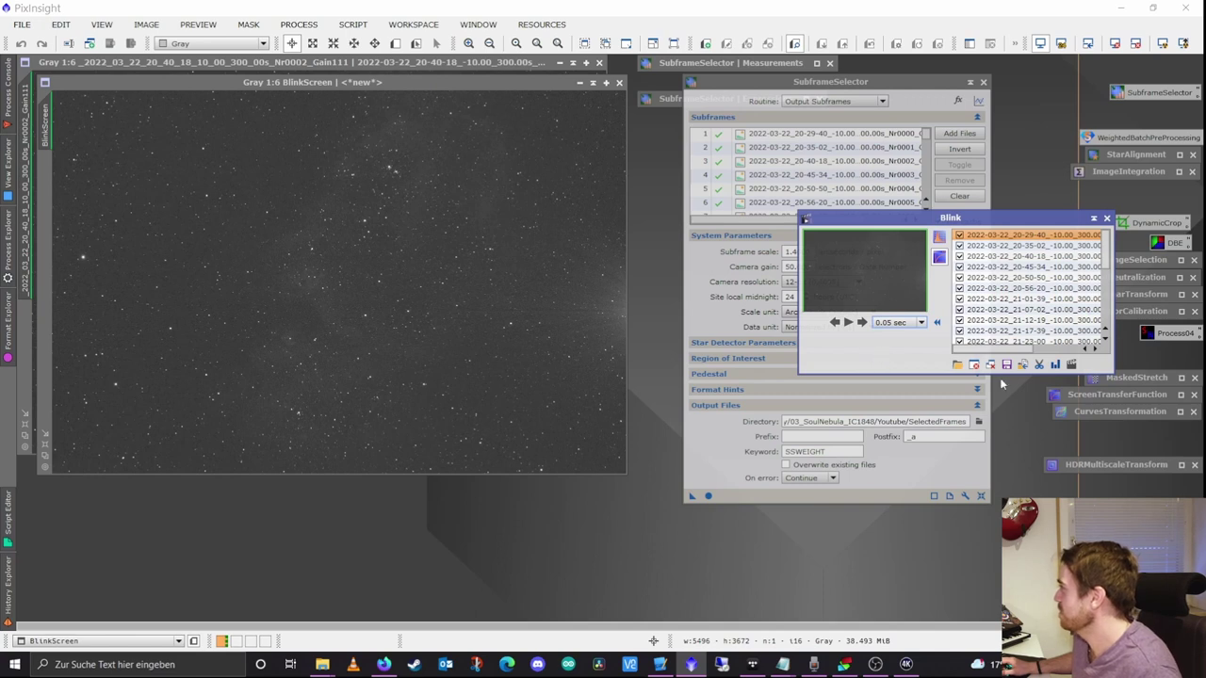
drag(965, 222, 841, 194)
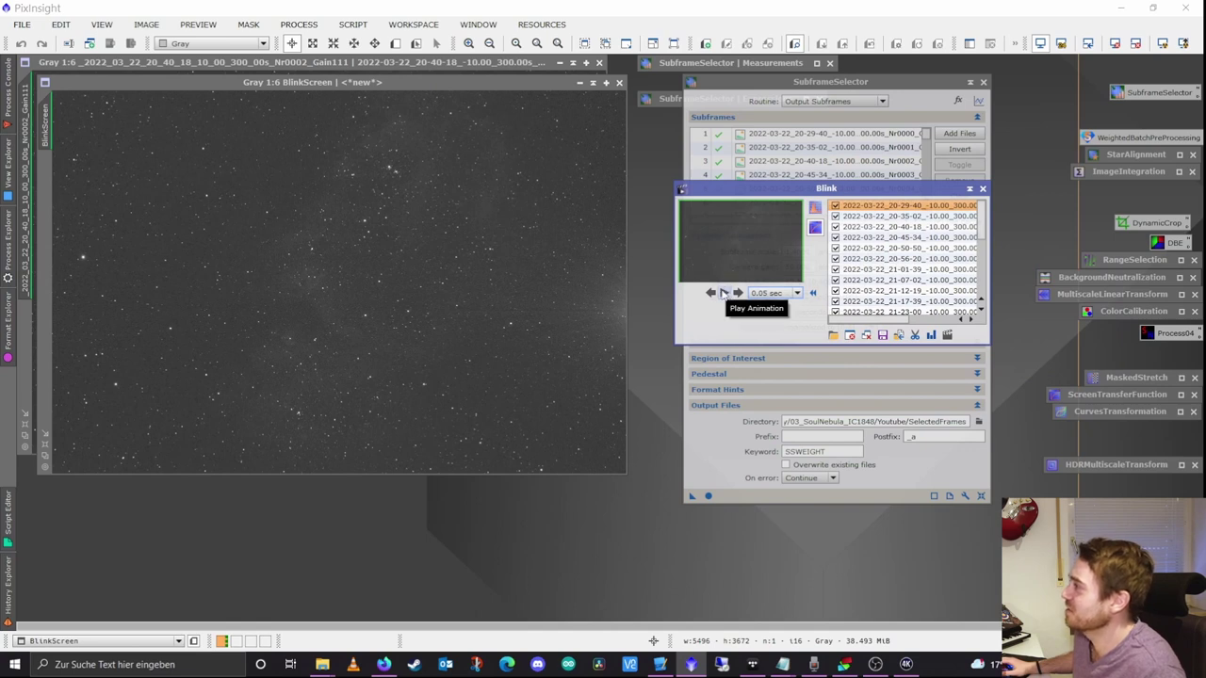
- Play the Blink animation and examine the magnified lower areas of the BlinkScreen image for trails and star shifts between frames
click(723, 293)
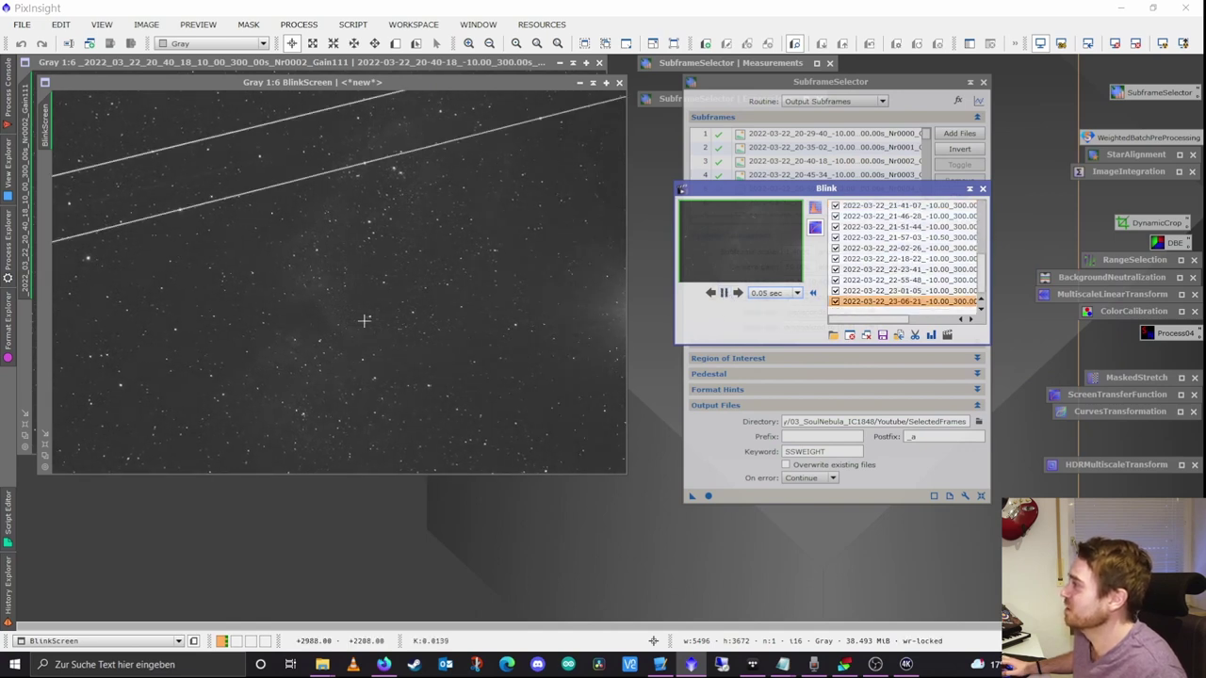
scroll(364, 319, down, 2)
scroll(350, 310, up, 4)
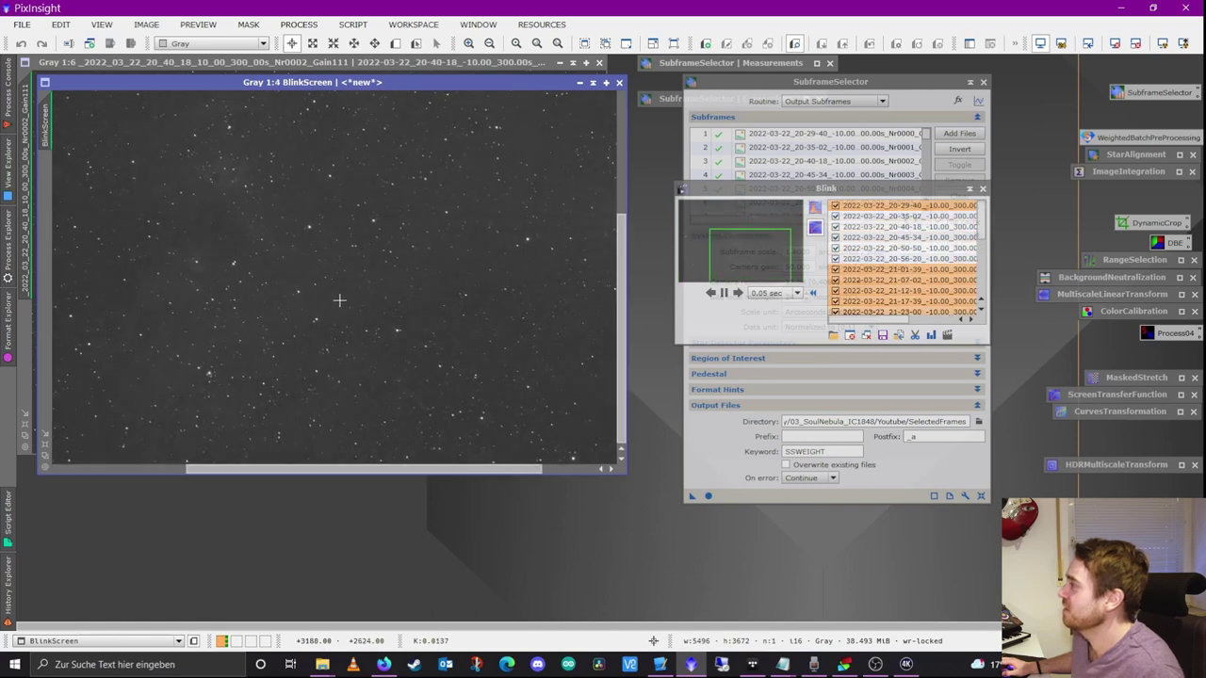
scroll(339, 299, up, 1)
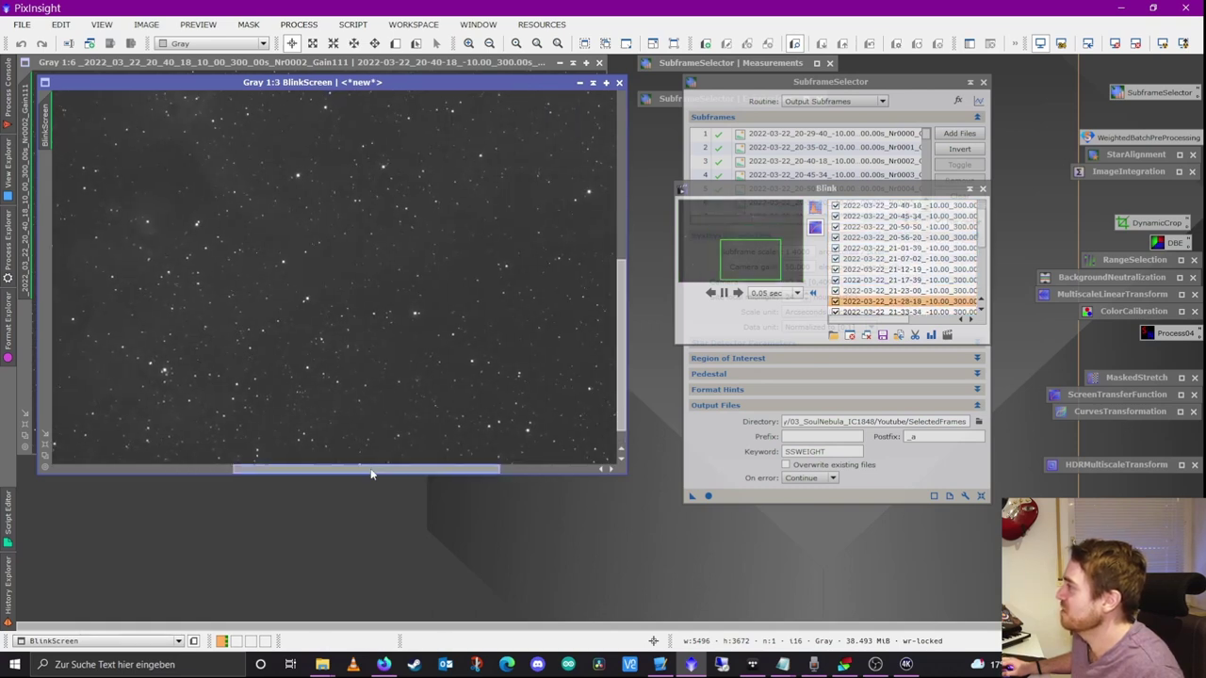
drag(371, 474, 277, 473)
drag(617, 315, 614, 389)
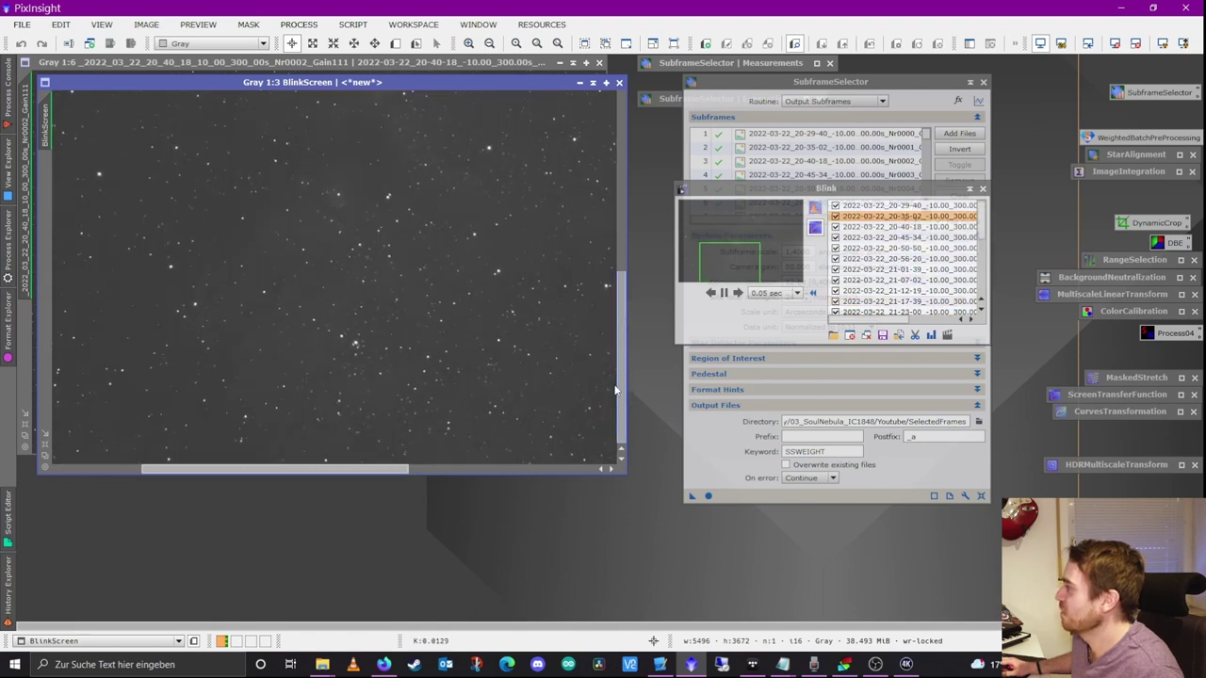
drag(361, 471, 553, 472)
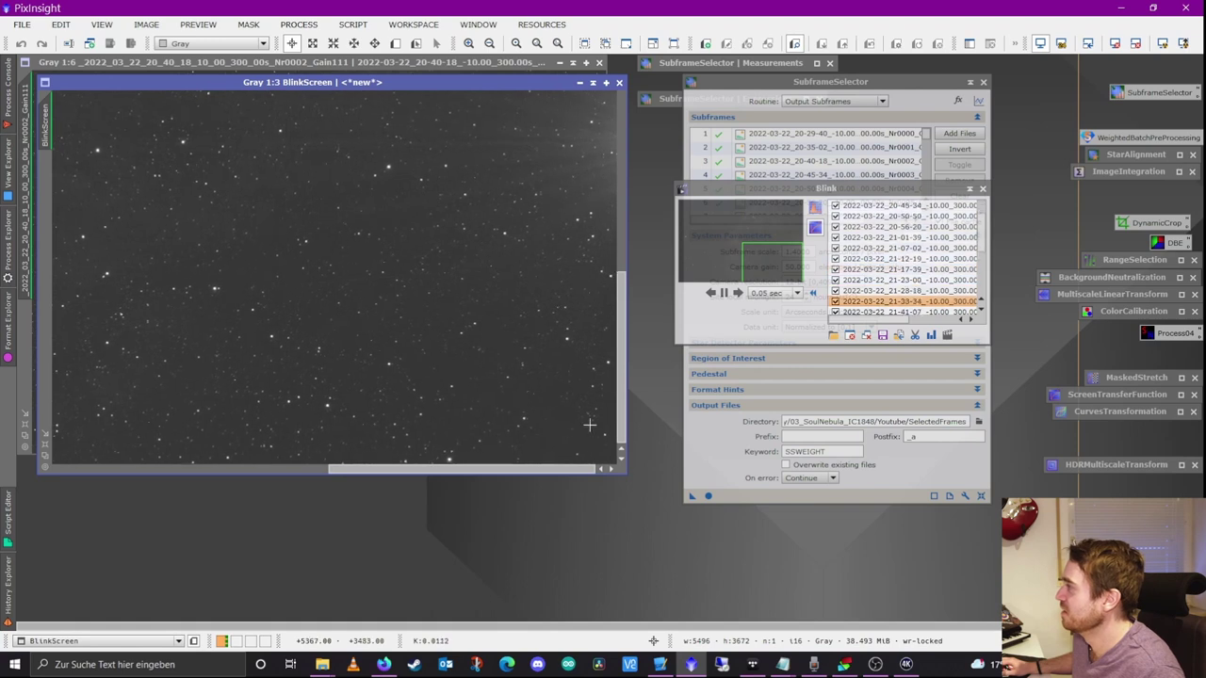
drag(622, 375, 609, 202)
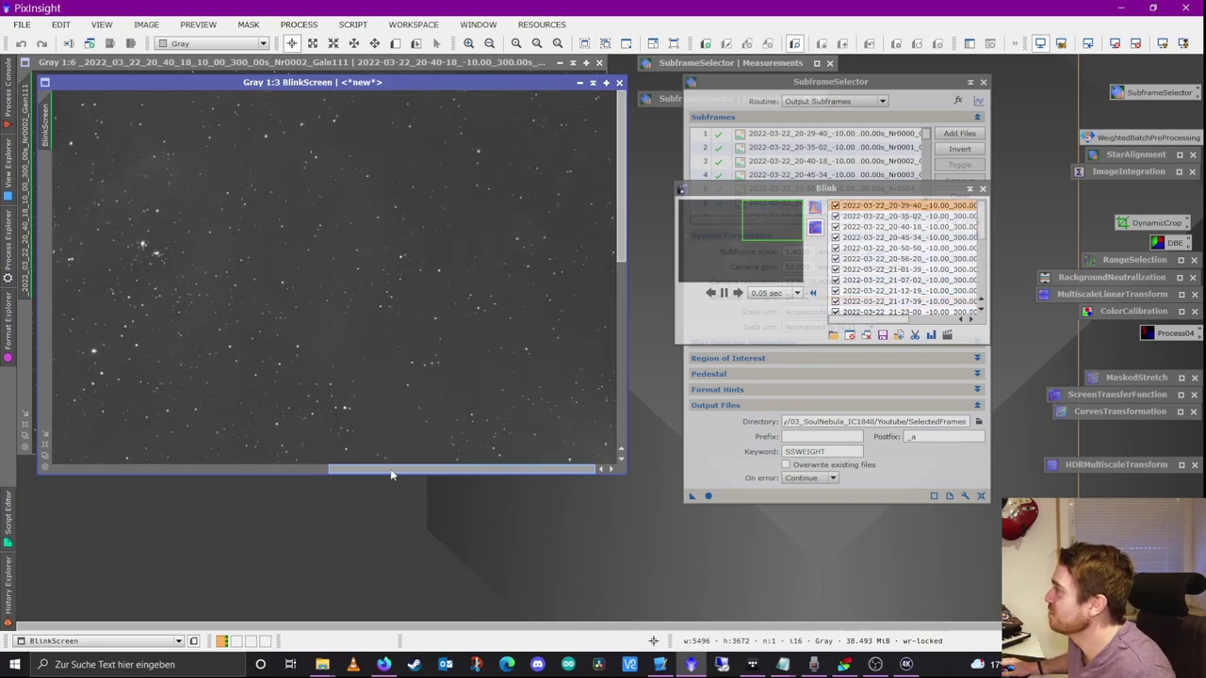
- Examine the upper star field and the full BlinkScreen frame while the animation runs, and pause the animation
drag(391, 474, 303, 452)
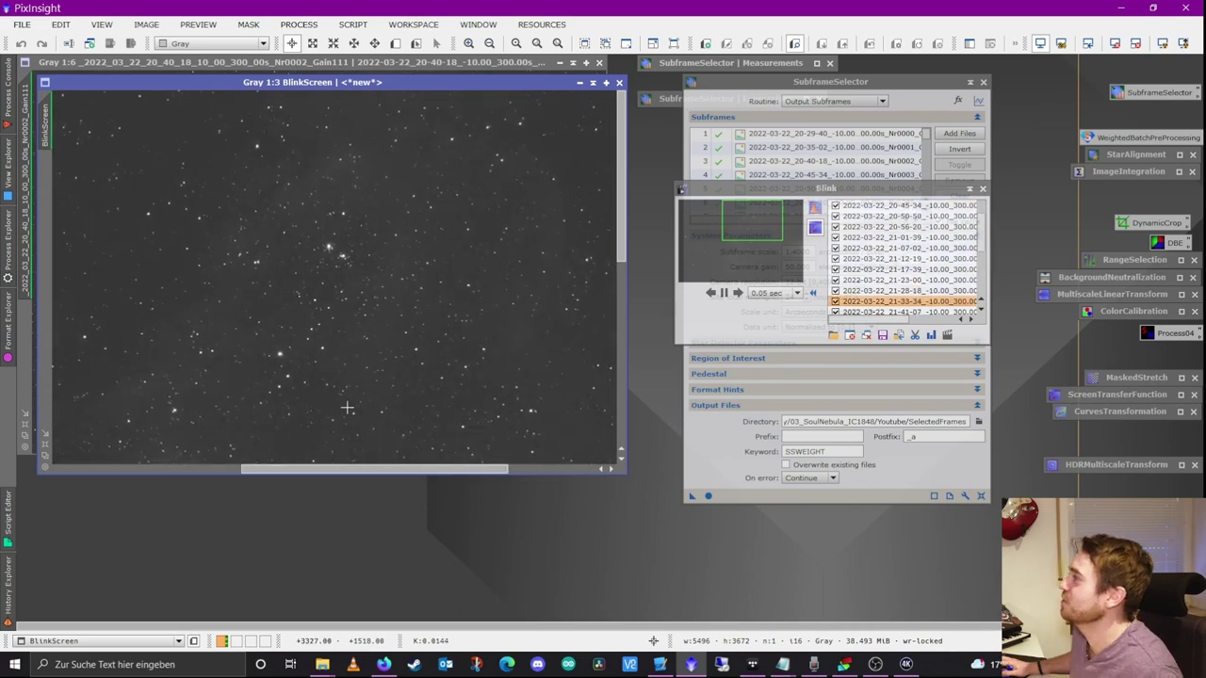
scroll(356, 248, up, 1)
scroll(354, 267, down, 3)
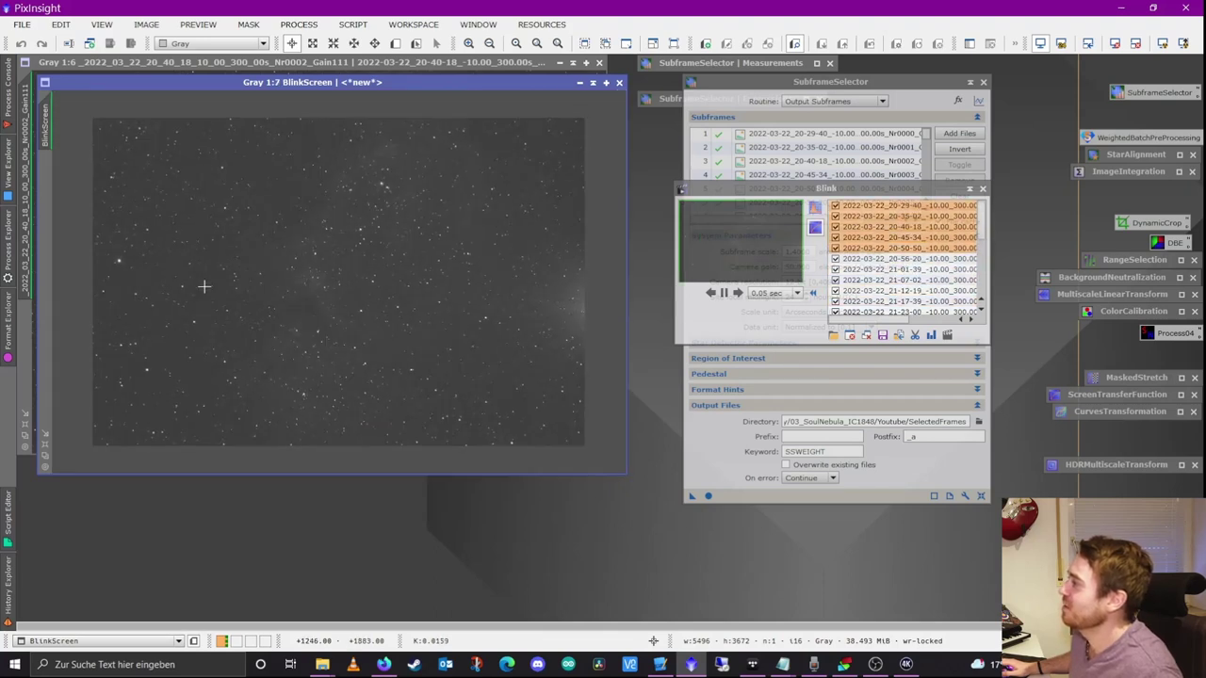
scroll(201, 282, down, 2)
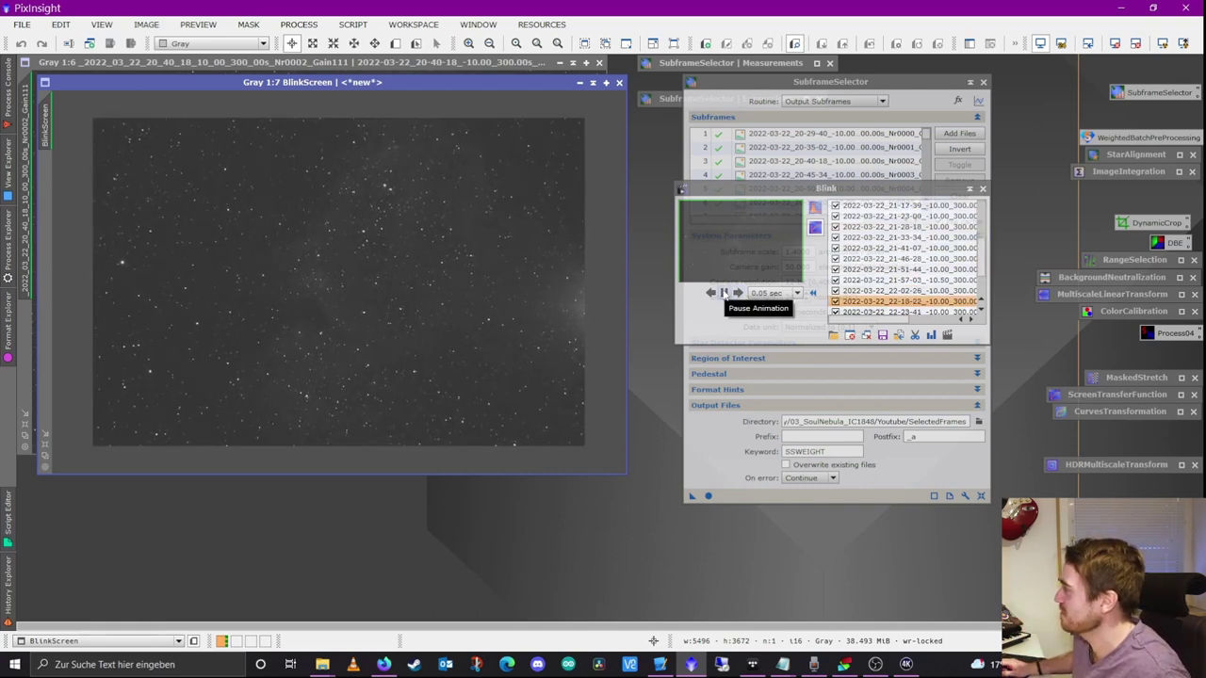
click(724, 292)
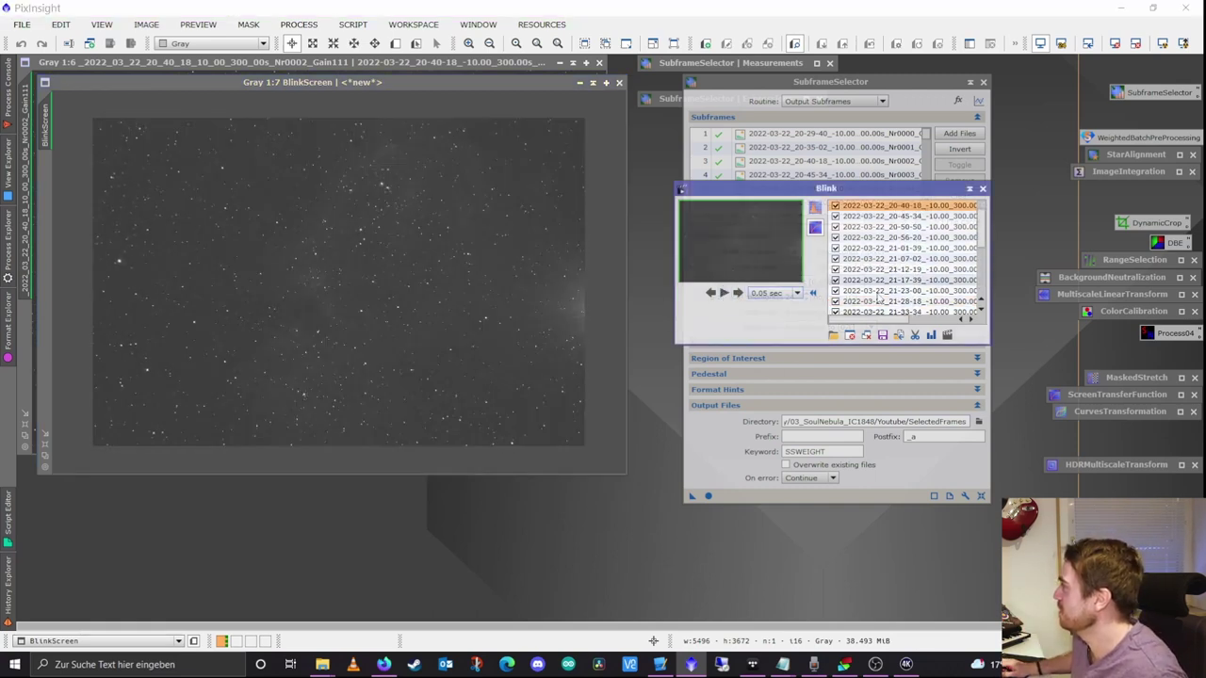
- Step forward through the Blink frames one at a time and inspect each frame
click(737, 293)
click(738, 293)
click(738, 293)
click(738, 293)
click(737, 293)
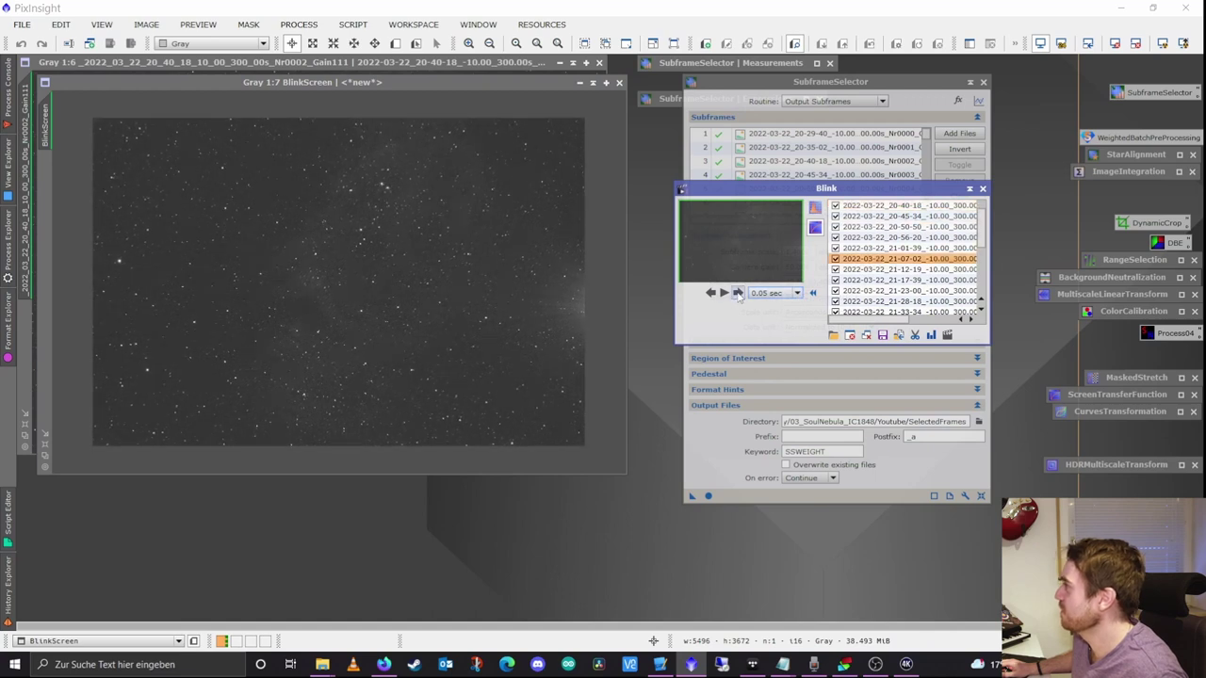
click(738, 293)
click(738, 293)
click(738, 293)
click(737, 293)
click(737, 293)
click(738, 293)
click(737, 293)
click(738, 293)
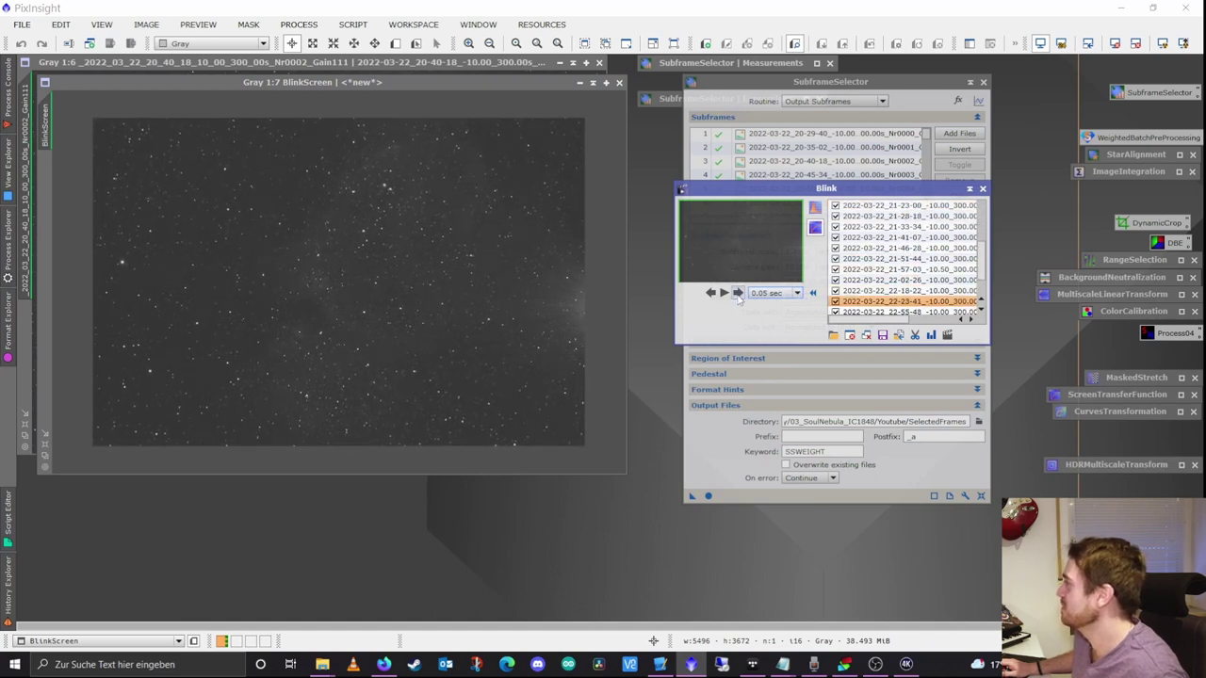
click(738, 293)
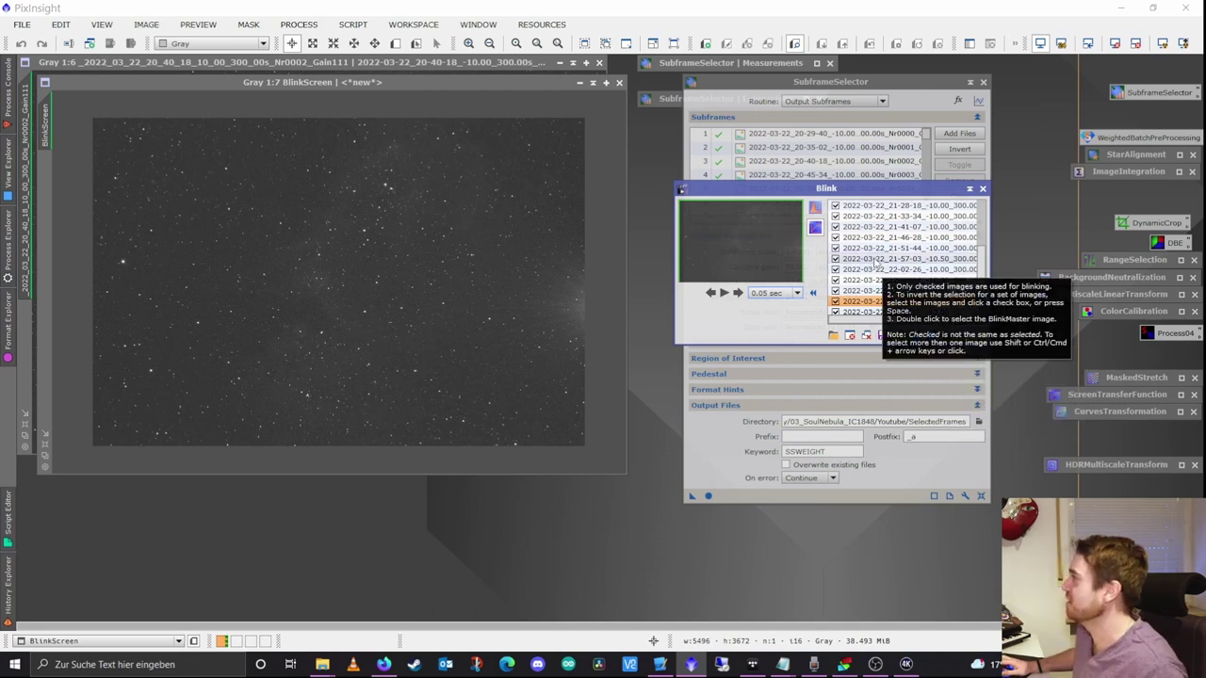
- Display individual frames from the early and late parts of the Blink list to compare them, ending on 2022-03-22_22-02-26
click(884, 310)
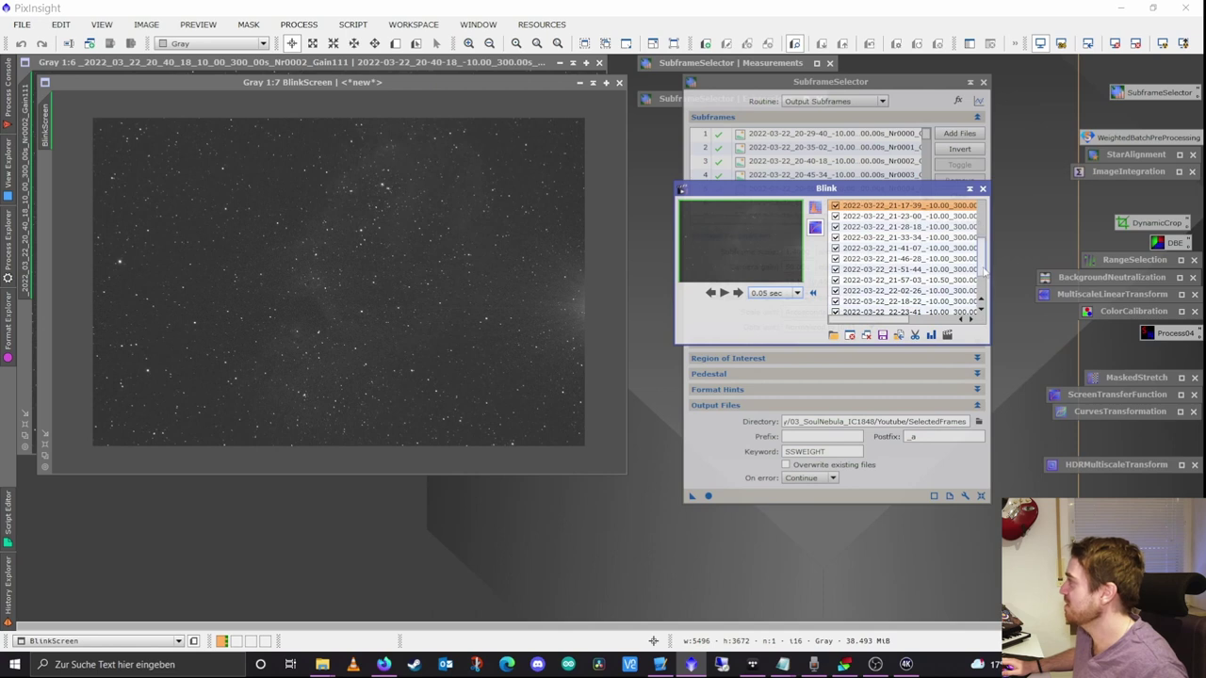
scroll(978, 311, down, 1)
drag(883, 302, 885, 273)
scroll(887, 264, up, 4)
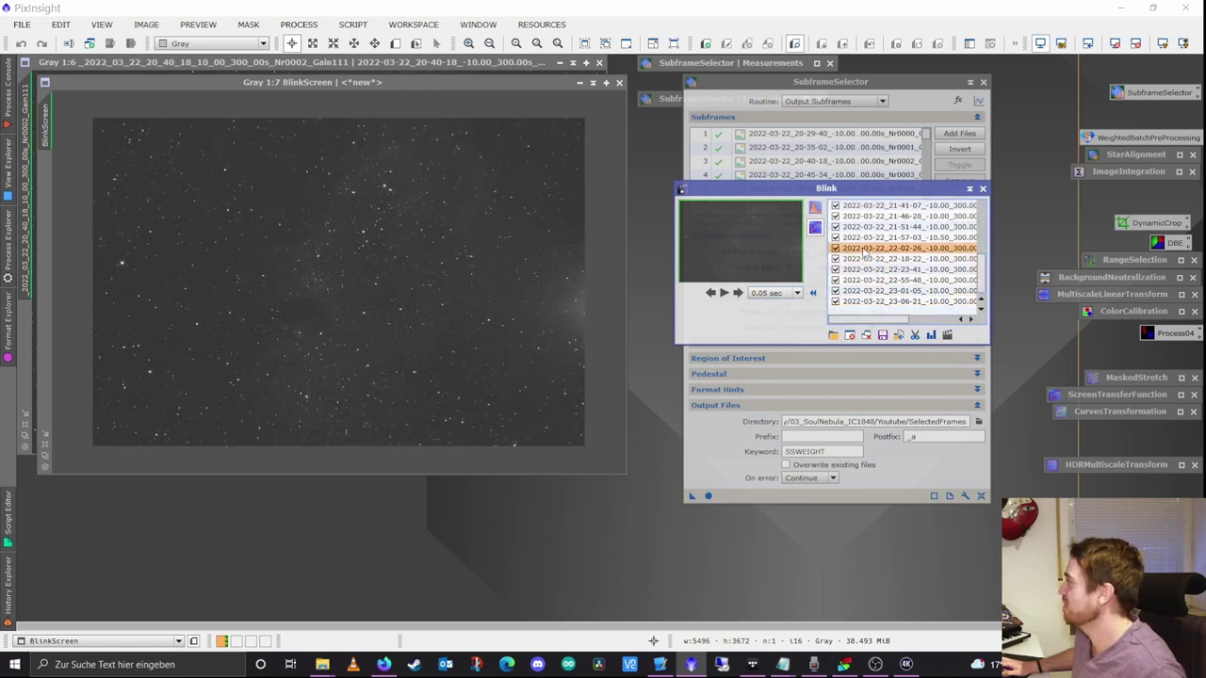
click(890, 247)
scroll(889, 245, down, 1)
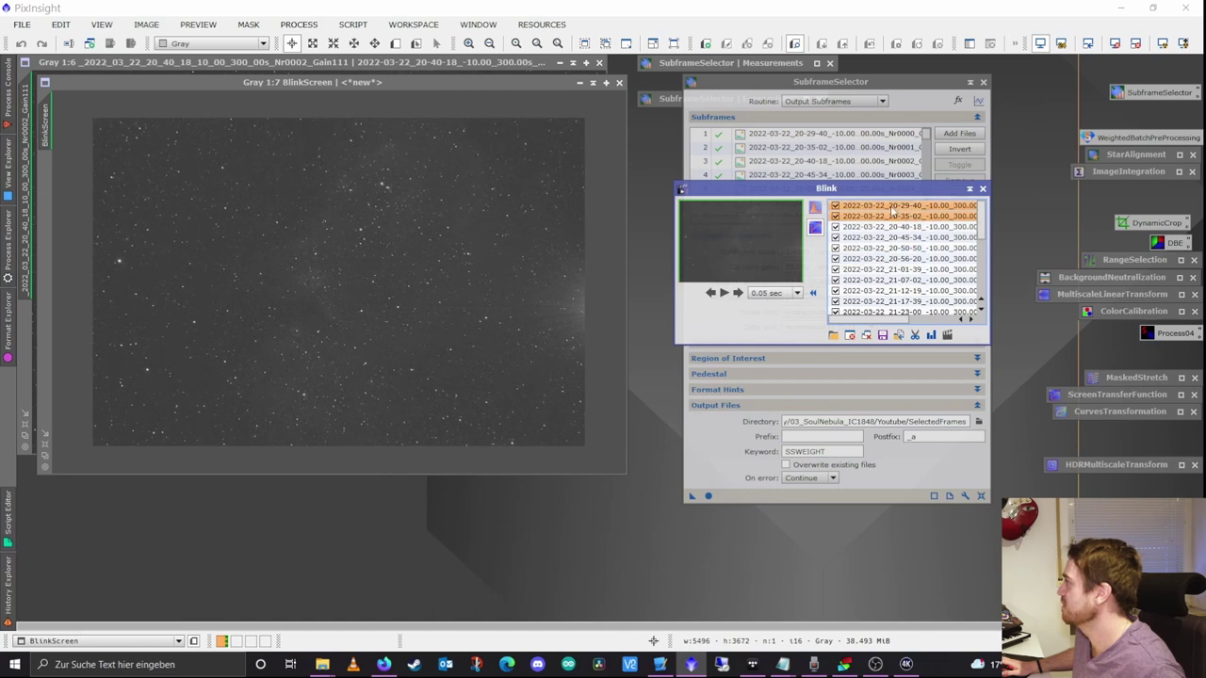
scroll(890, 241, down, 4)
click(881, 268)
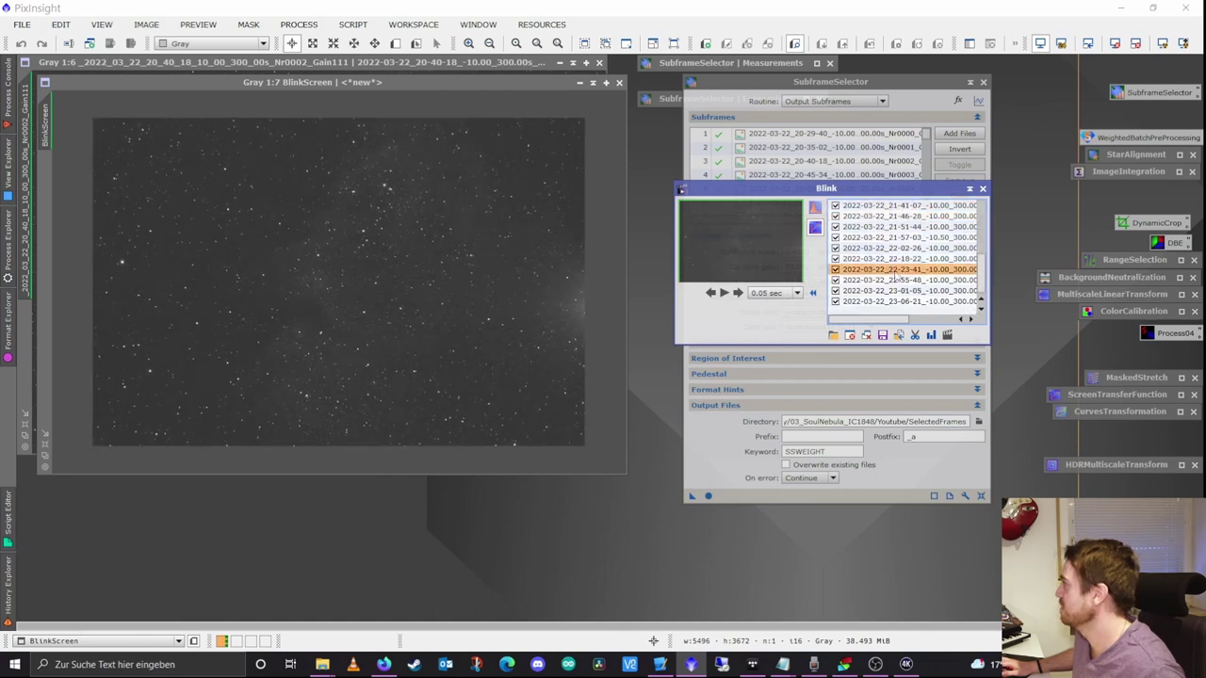
click(878, 248)
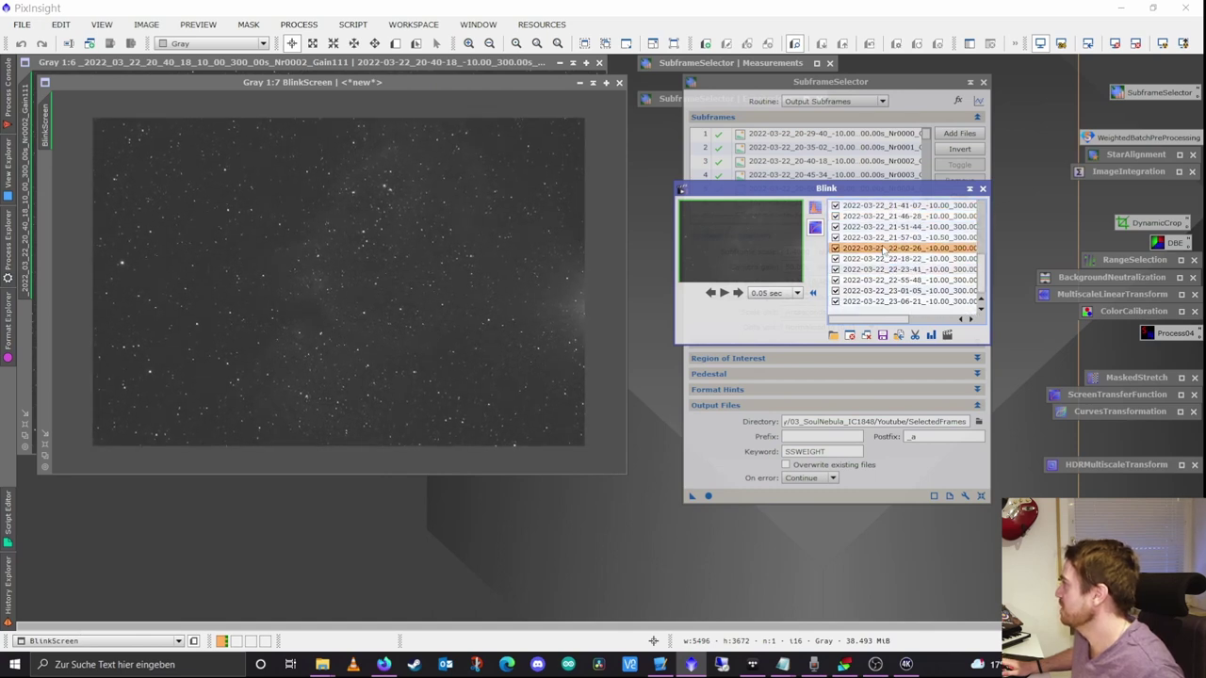
- Browse backward through the frames to 2022-03-22_21-17-39 and forward to 2022-03-22_22-18-22, checking each image for flaws
key(Up)
key(Up)
key(Up)
key(Up)
key(Up)
key(Up)
key(Up)
key(Up)
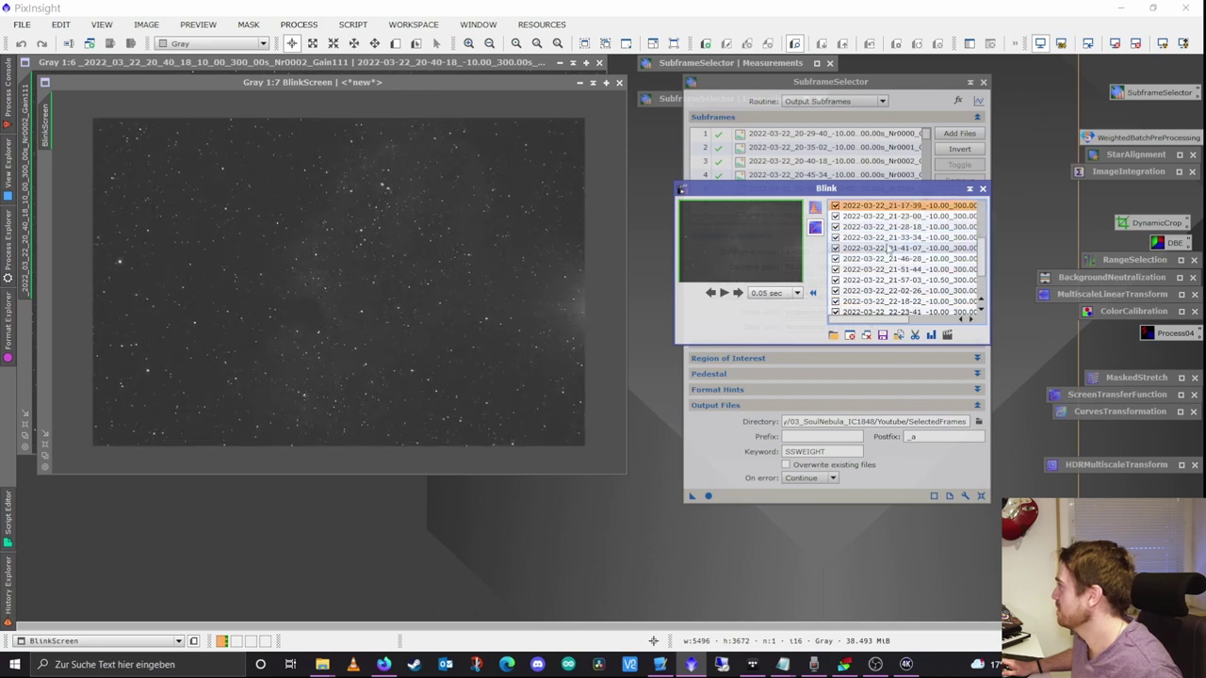
key(Down)
key(Down)
key(Down)
key(Down)
key(Down)
key(Down)
key(Down)
key(Down)
key(Down)
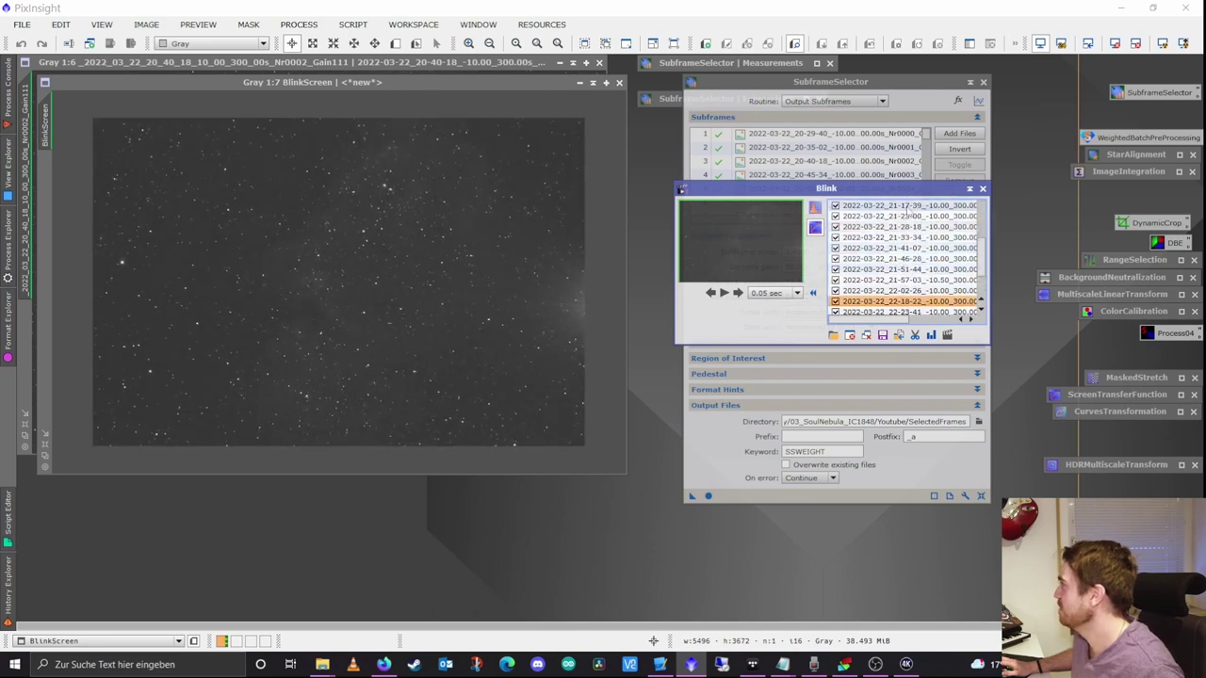
- Select the run of frames ending at 2022-03-22_22-02-26 in the Blink list and view the ends of the file names
shift+click(908, 212)
scroll(900, 235, down, 1)
key(Down)
key(Down)
key(Down)
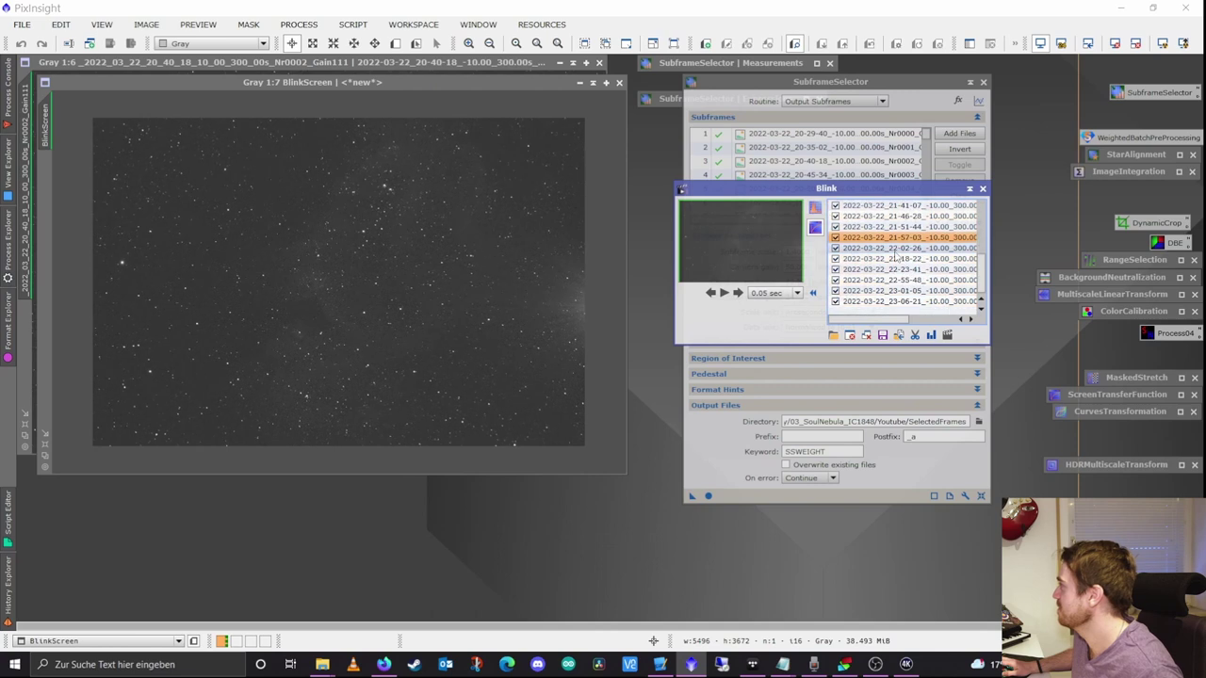
click(906, 290)
key(shift+Home)
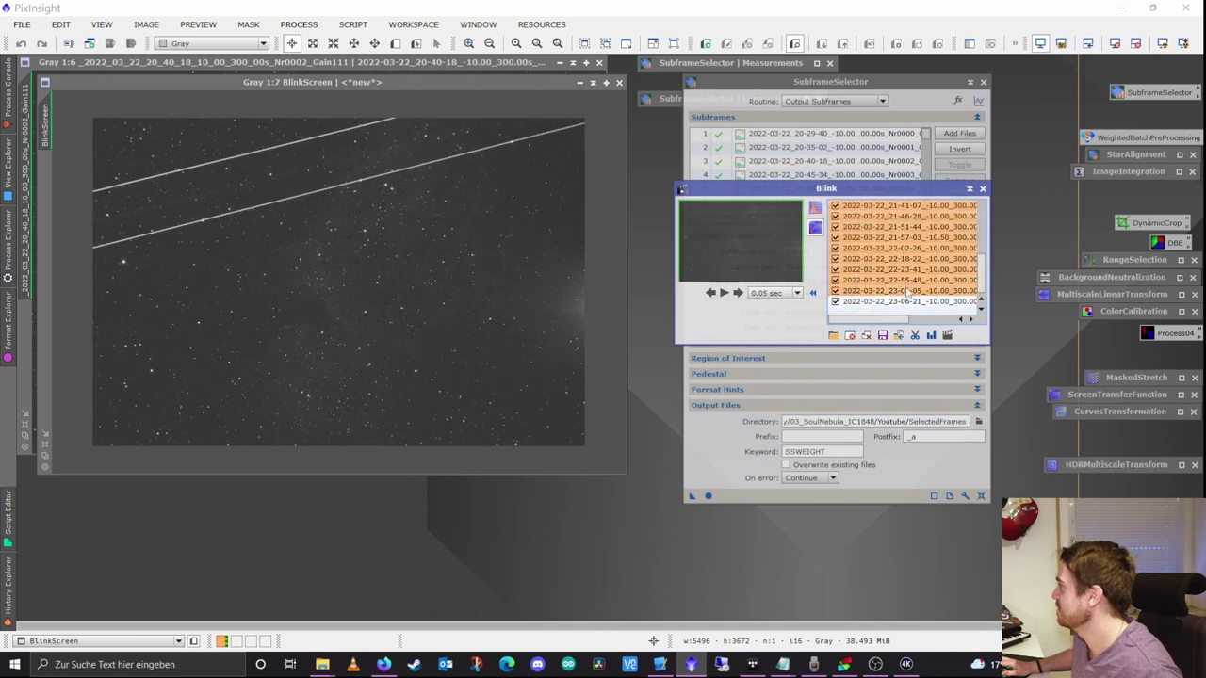
key(shift+Up)
key(shift+Up)
key(shift+Up)
key(shift+Up)
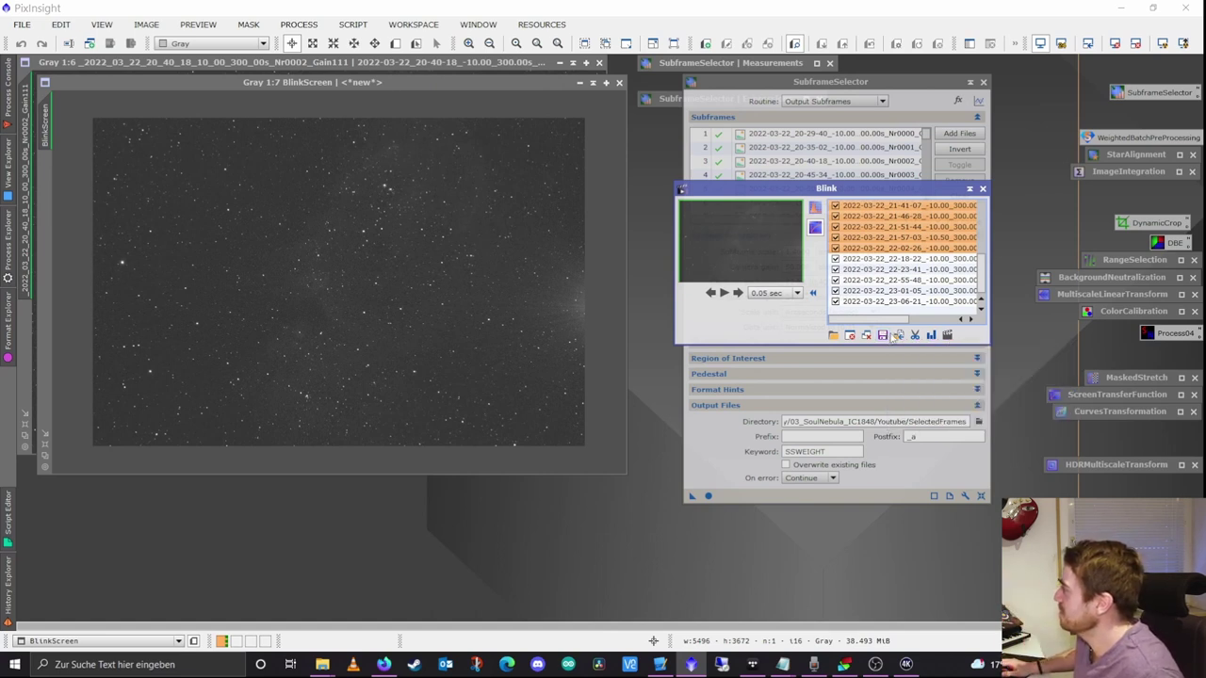
drag(886, 320, 933, 321)
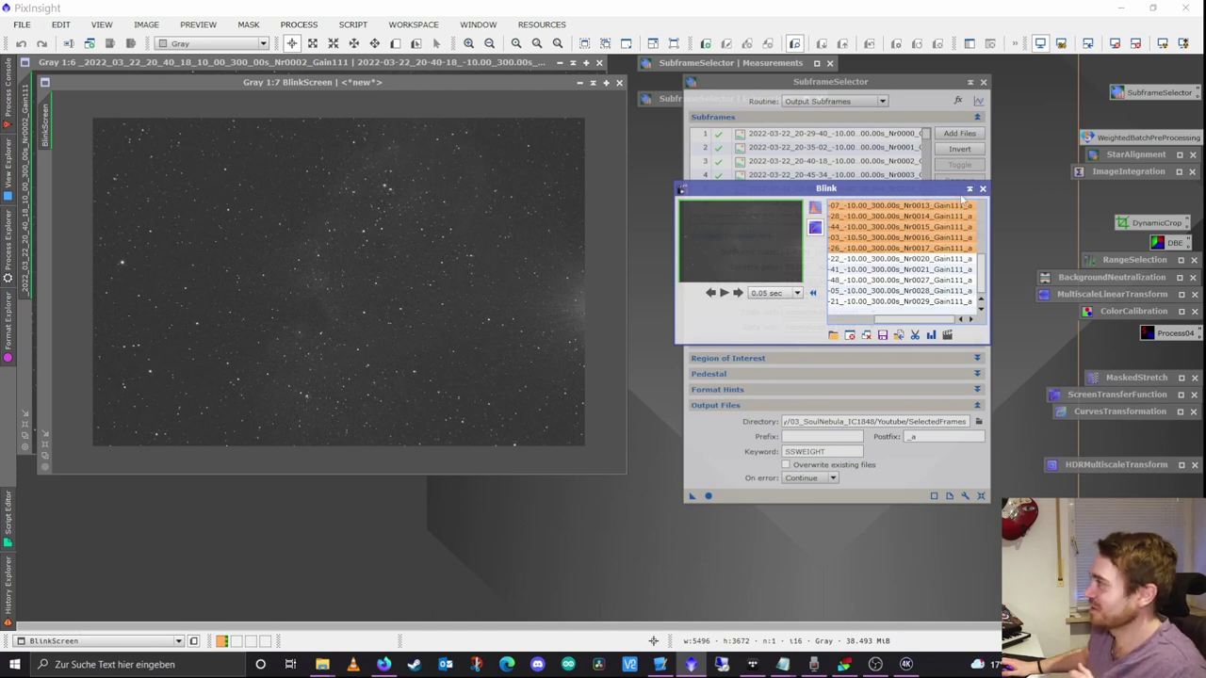
- Collapse the Blink window and close the BlinkScreen image
click(968, 189)
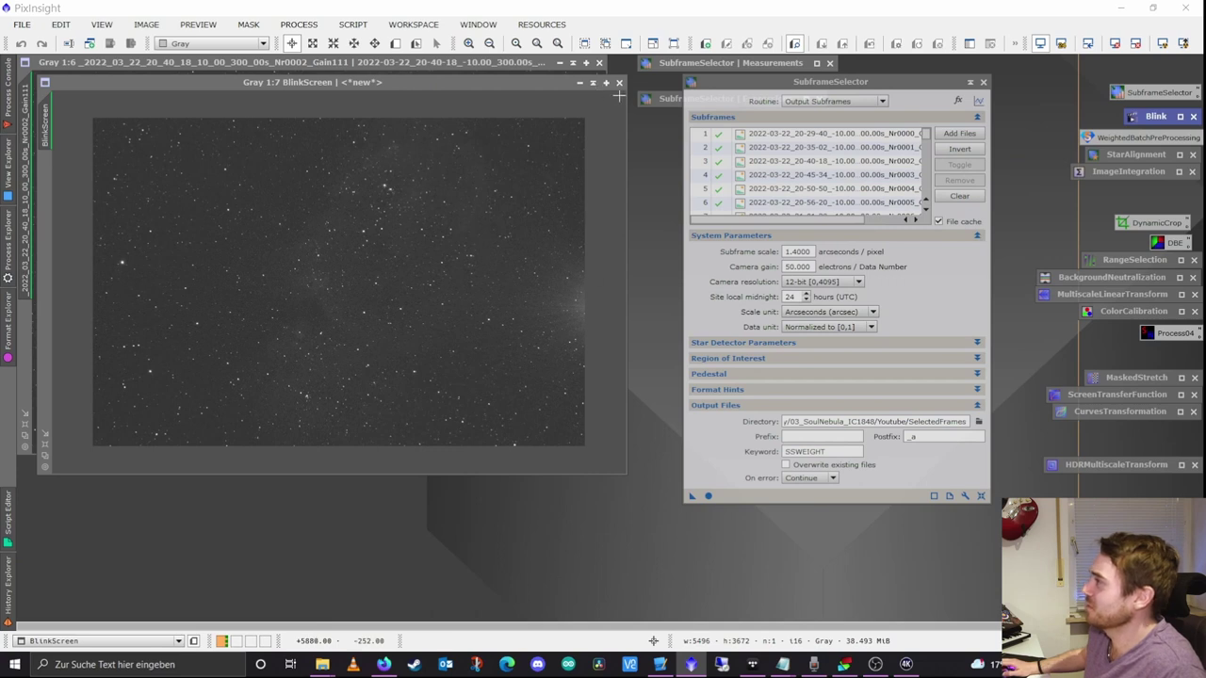
click(558, 63)
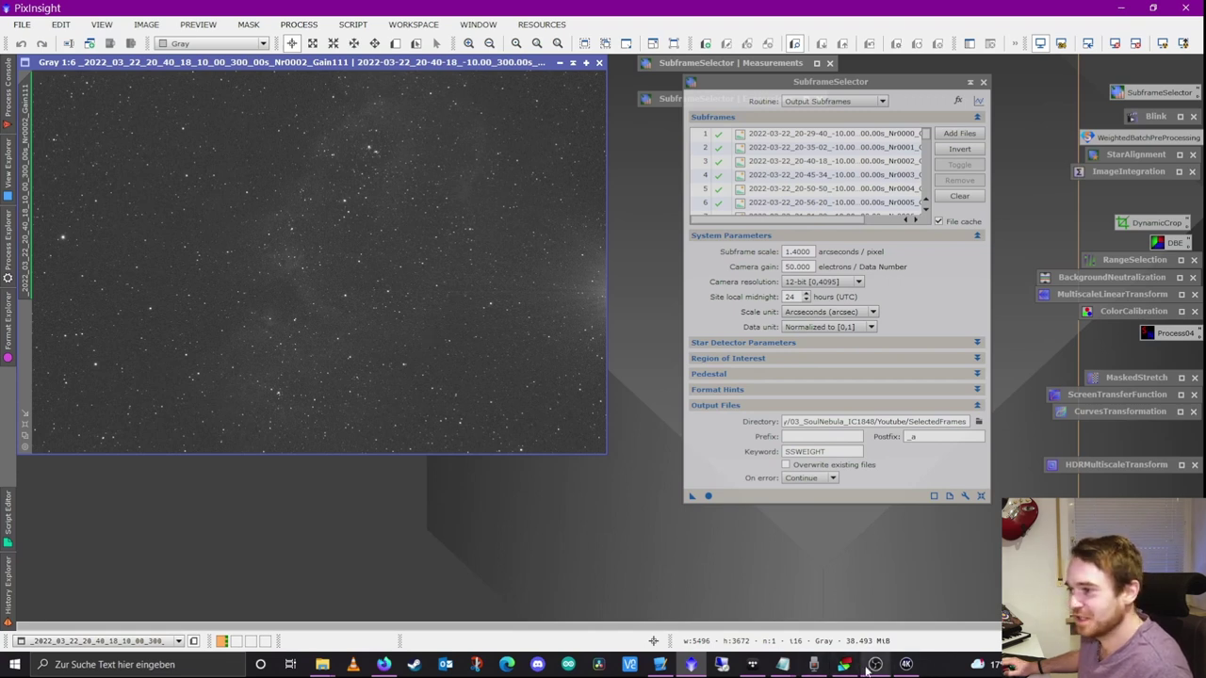
click(905, 667)
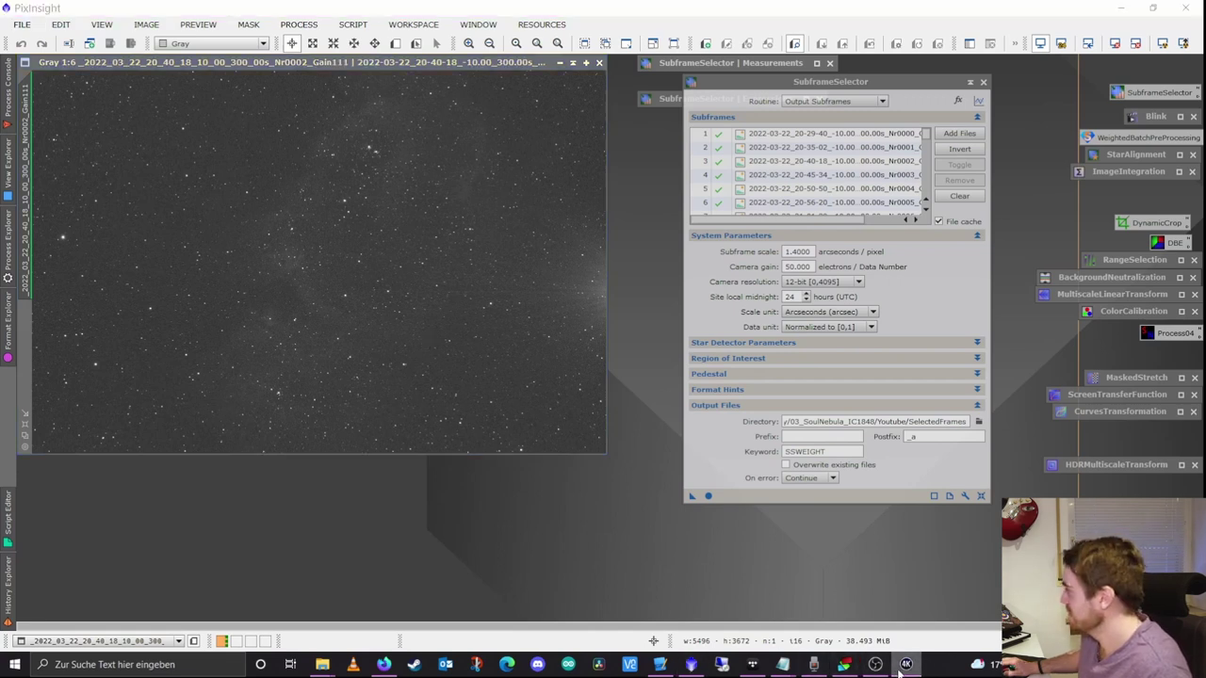
click(690, 664)
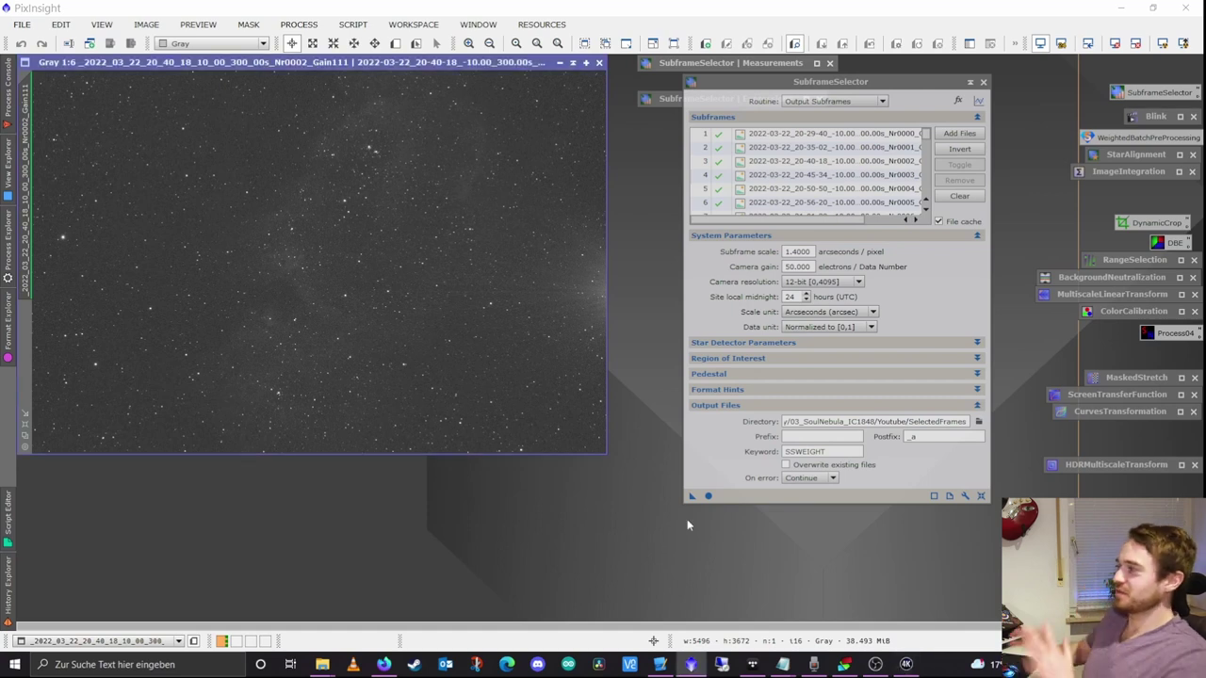